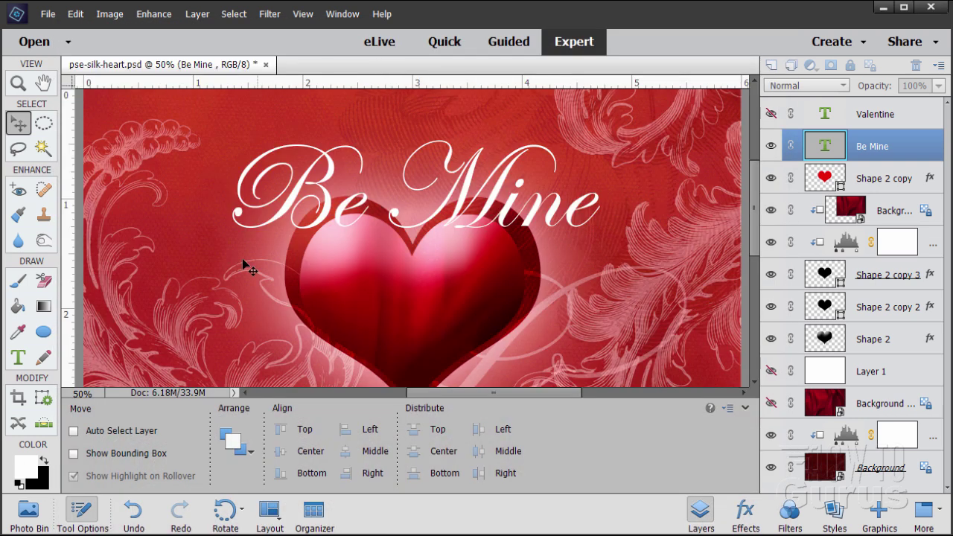
Inspect the font name and type settings of the Be Mine text layer with the Type tool
click(25, 357)
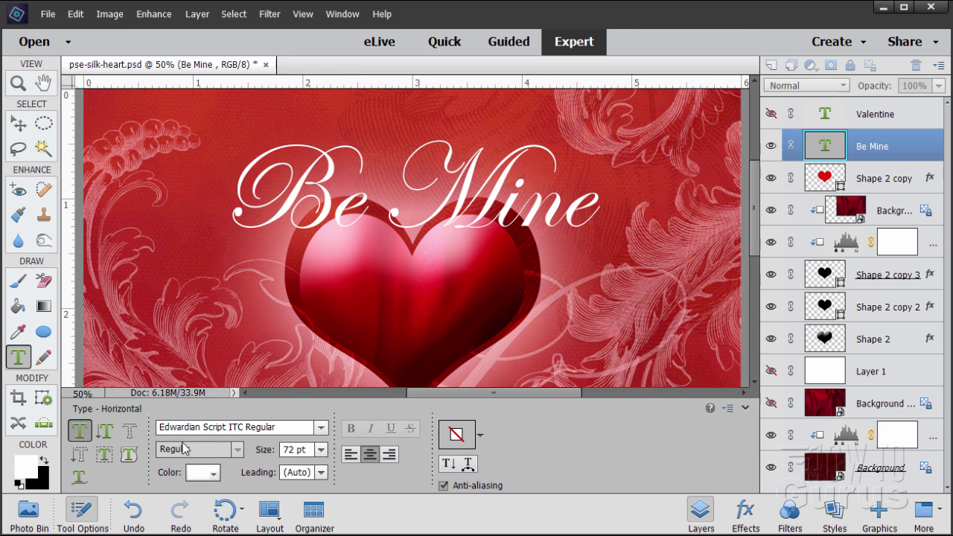
drag(283, 431, 158, 428)
click(286, 428)
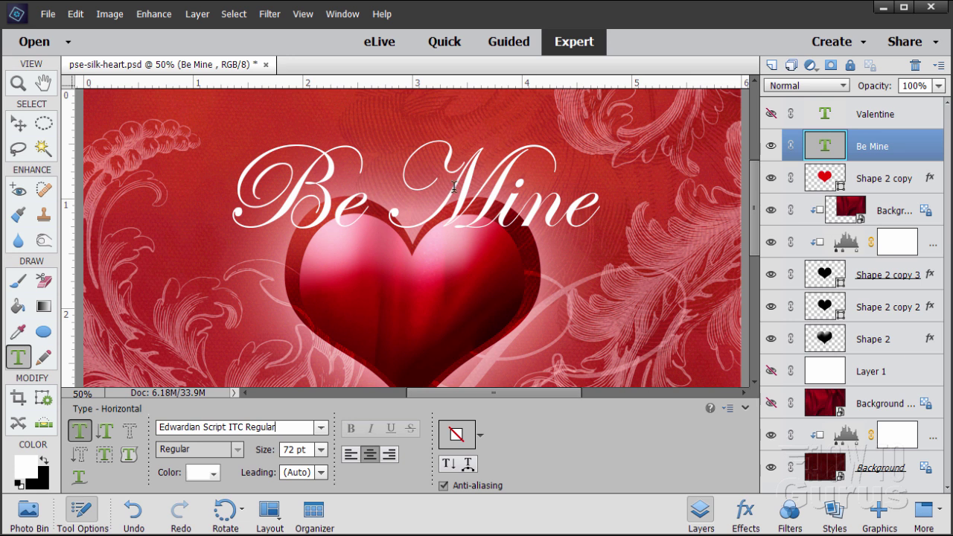
key(Return)
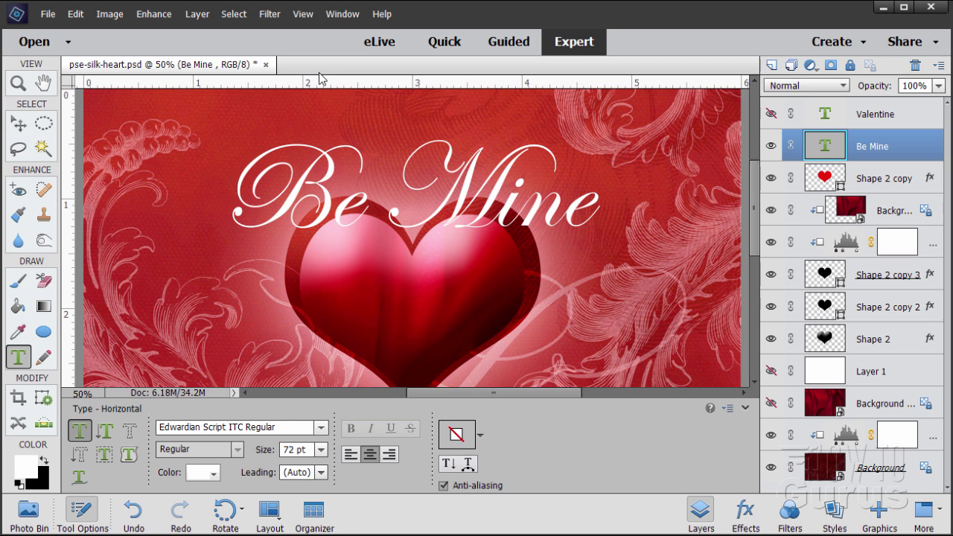
Switch to the browser and download the Edwardian Script ITC Regular font from its dafontfree.net page
key(alt+Tab)
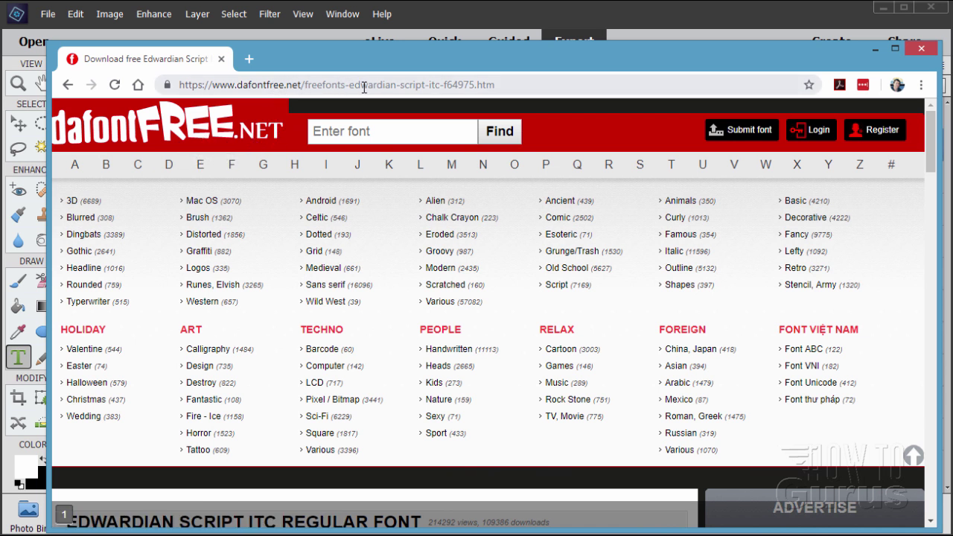
drag(489, 86, 180, 89)
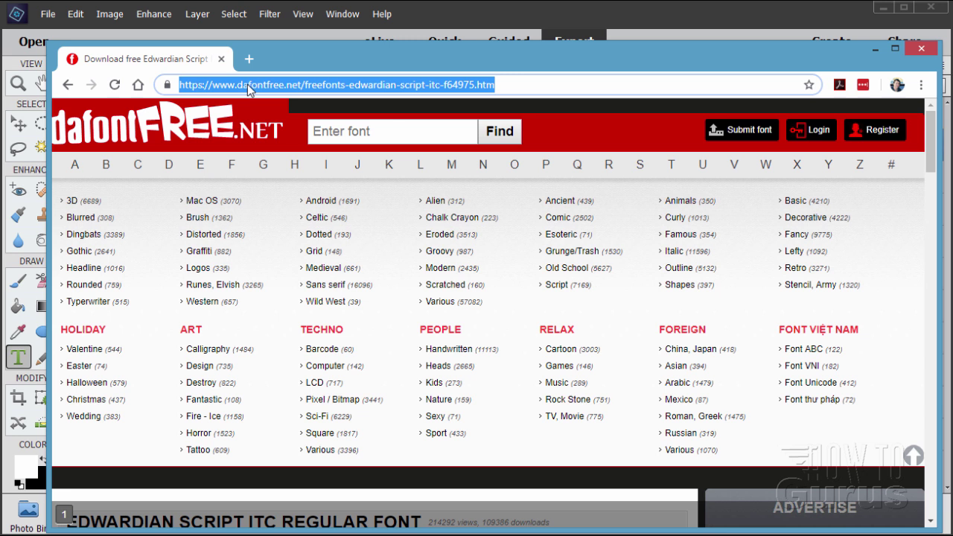
click(554, 89)
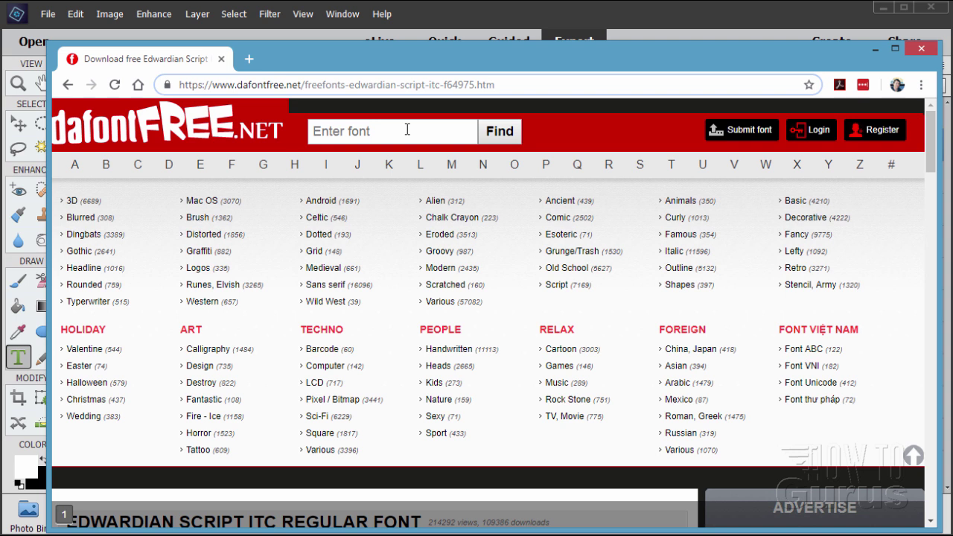
scroll(395, 218, down, 5)
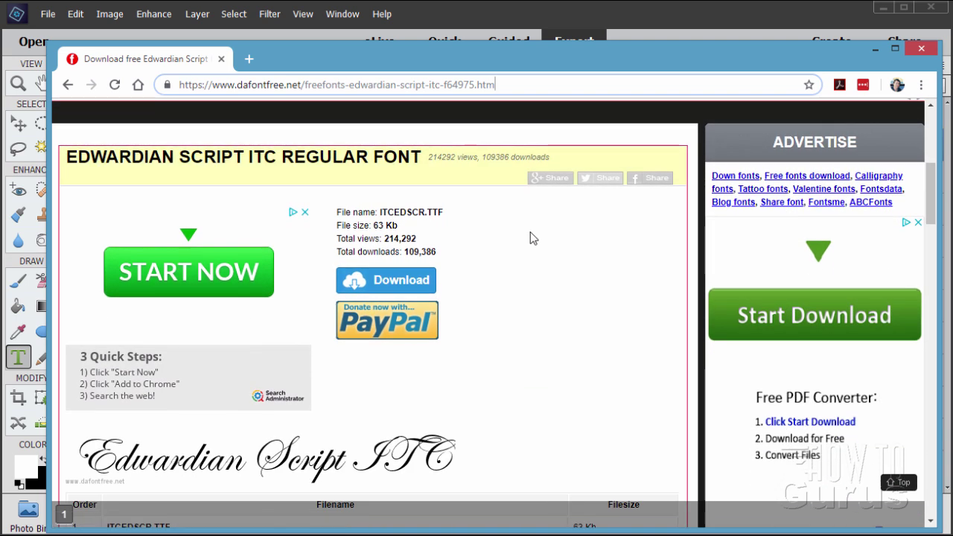
scroll(507, 268, up, 1)
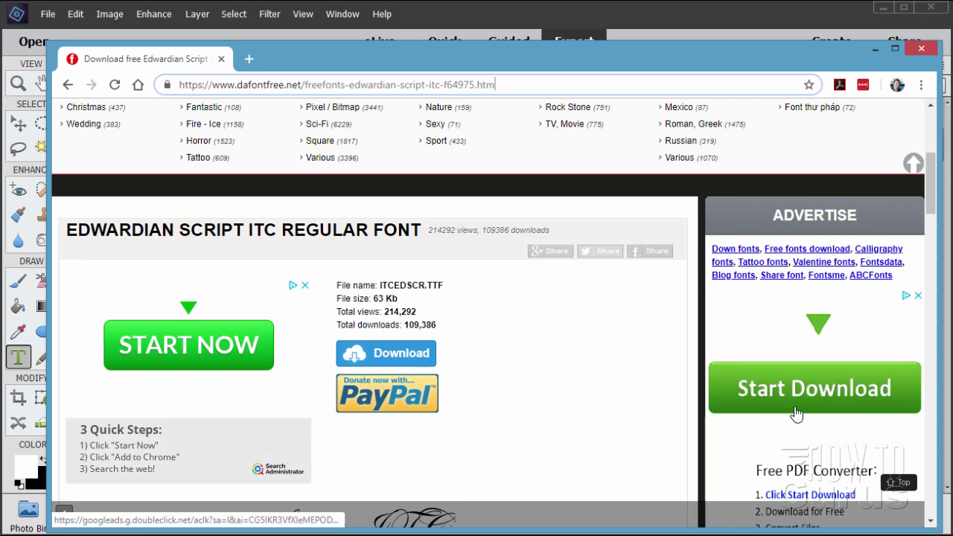
click(359, 356)
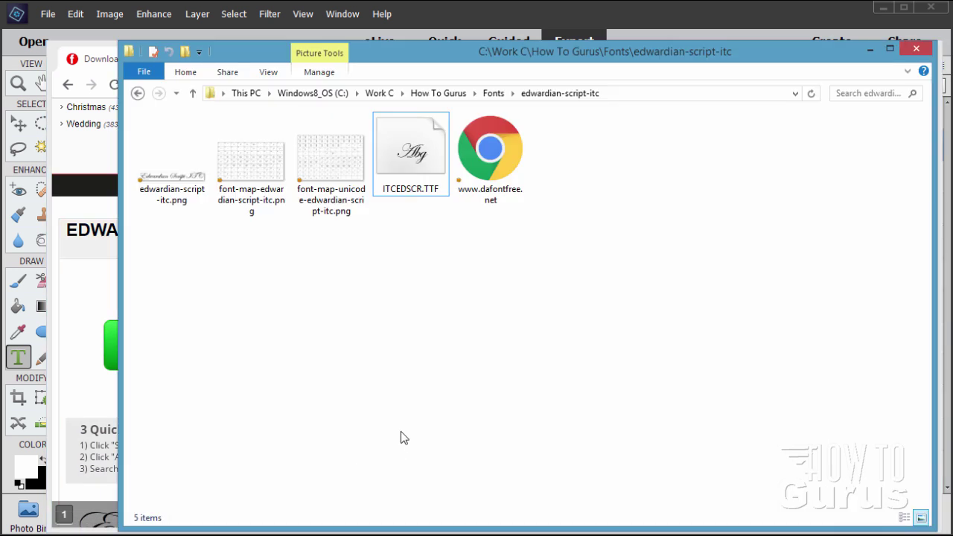
Install the ITCEDSCR.TTF font from the edwardian-script-itc folder, then close the folder and browser windows
click(409, 171)
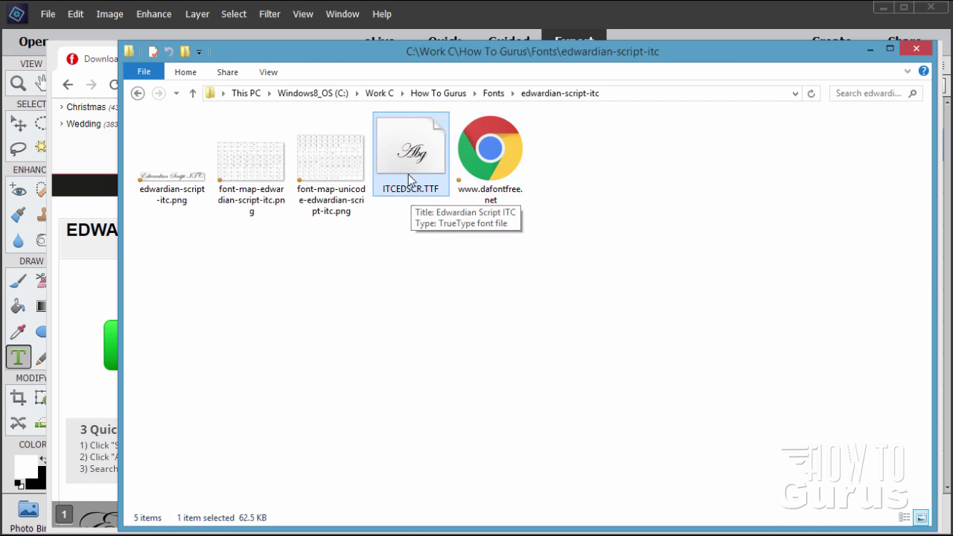
right_click(401, 158)
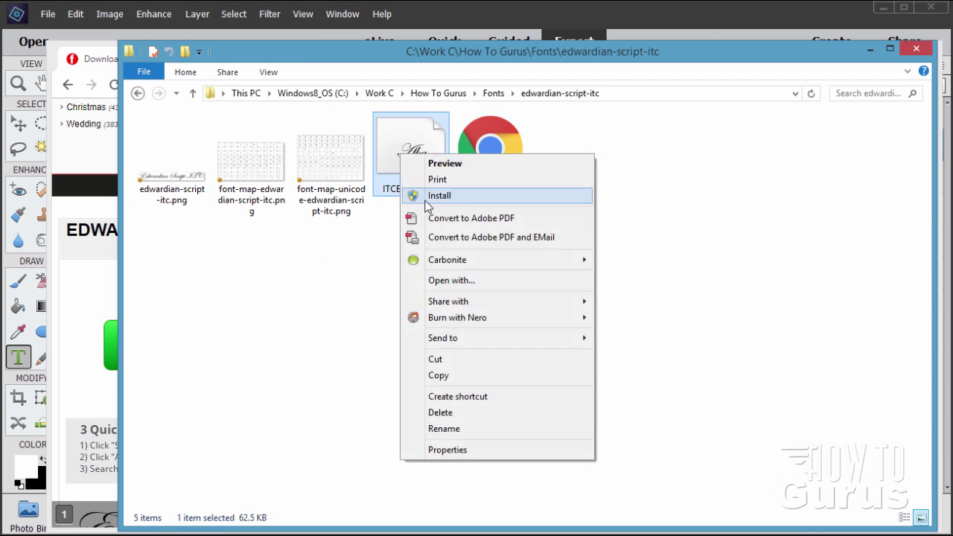
click(489, 194)
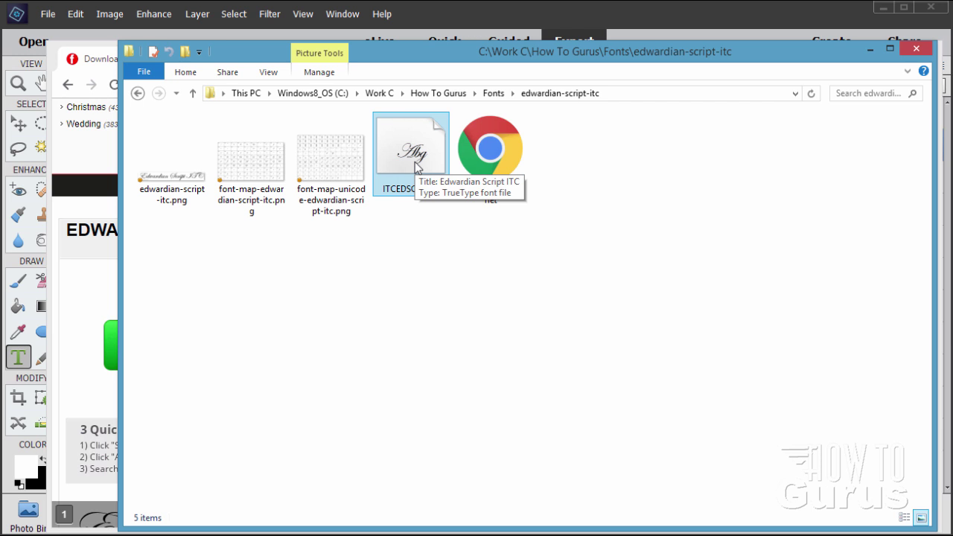
click(448, 293)
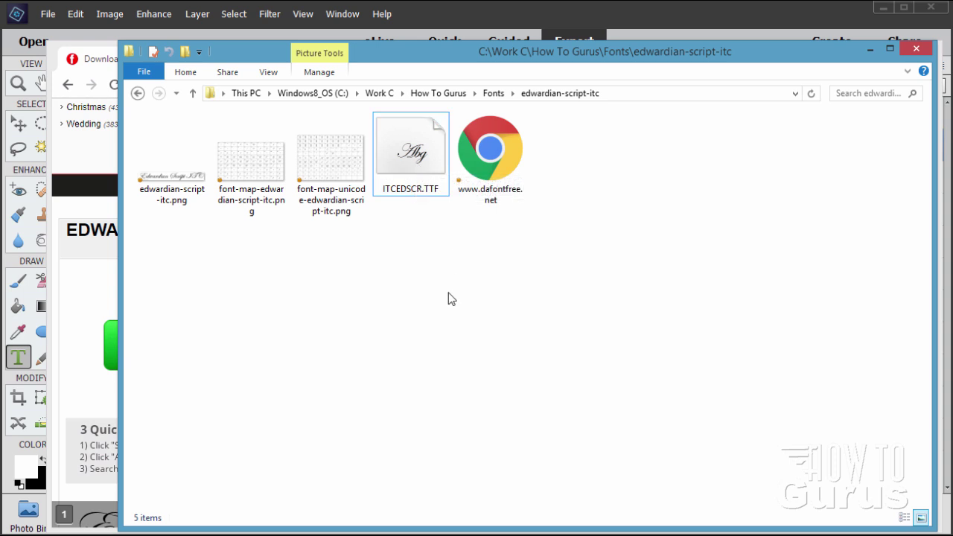
click(417, 158)
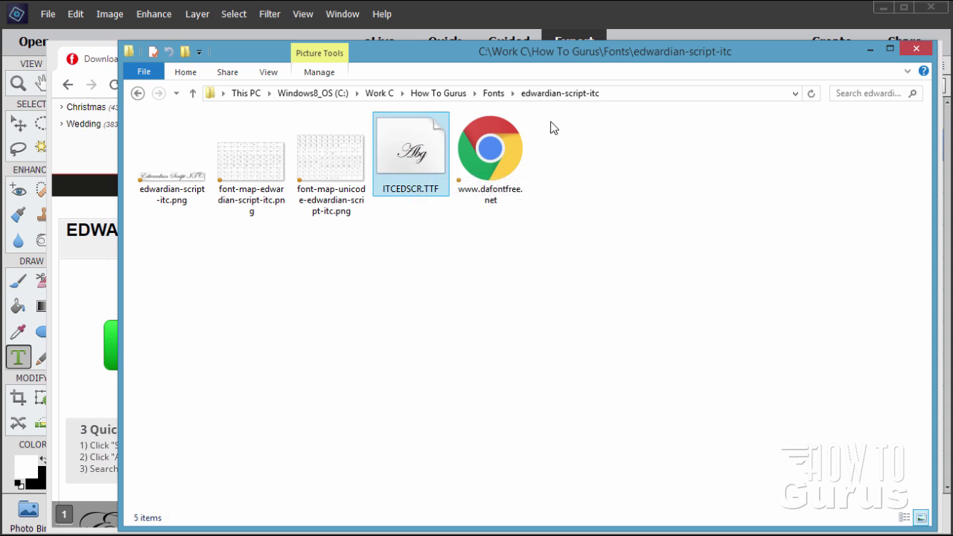
click(917, 49)
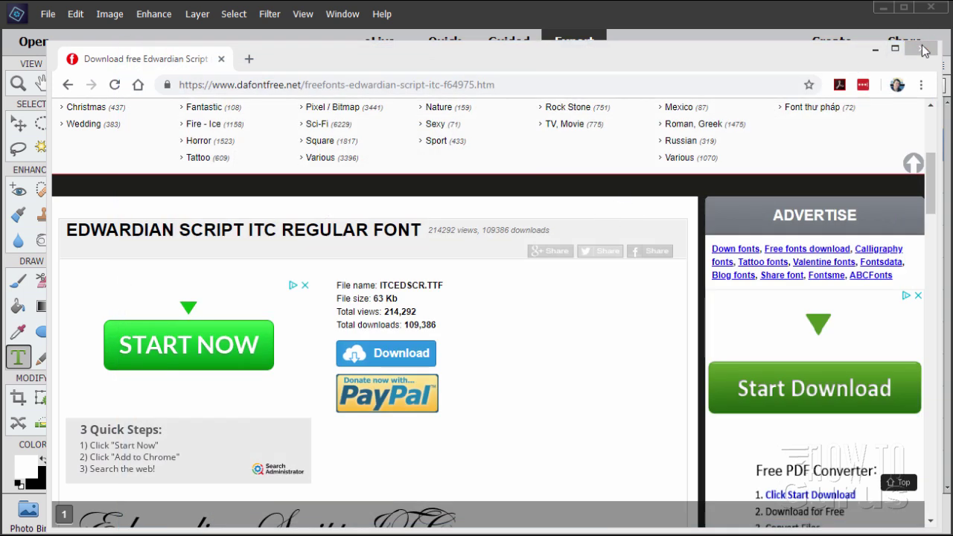
click(922, 49)
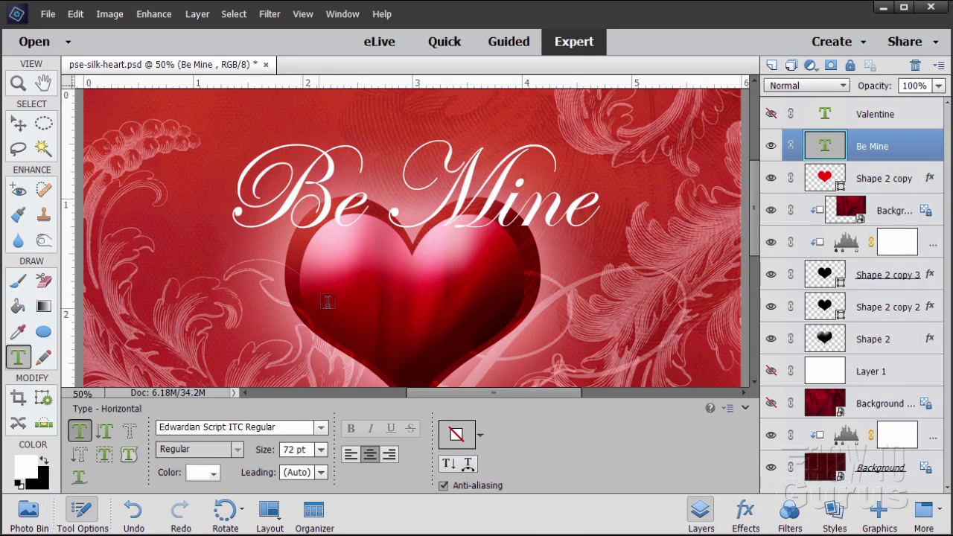
Save the heart design as pse-silk-heart.psd, replacing the existing file, and close the document
click(22, 87)
click(399, 435)
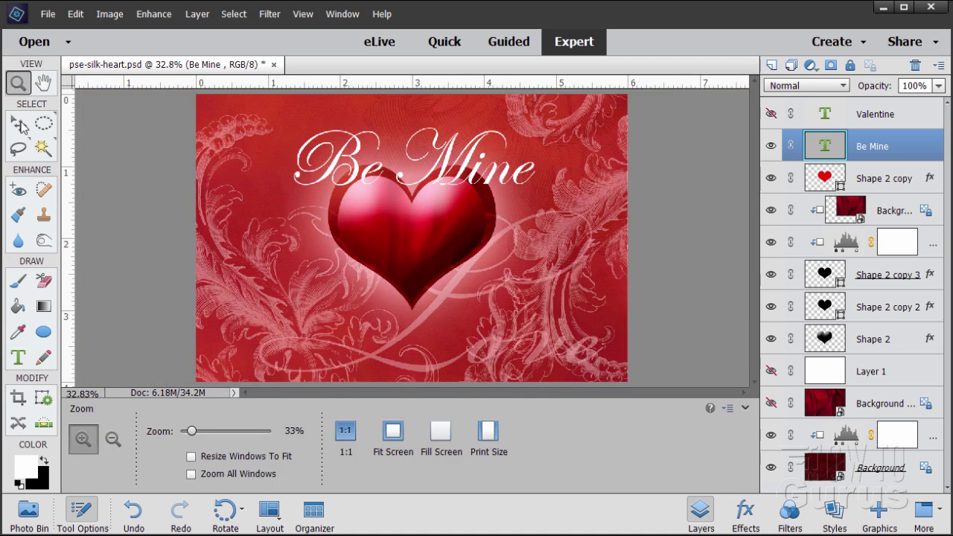
click(19, 124)
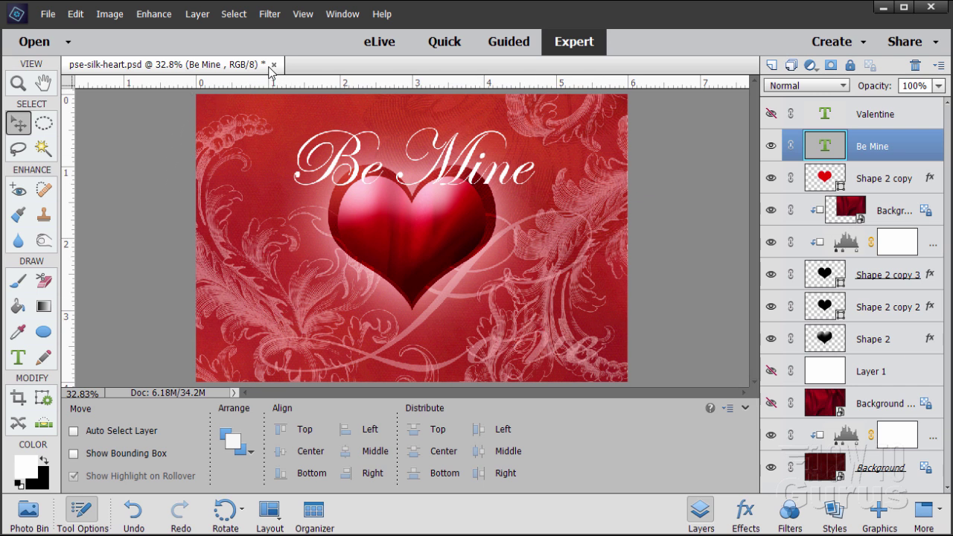
click(48, 13)
click(186, 128)
click(817, 495)
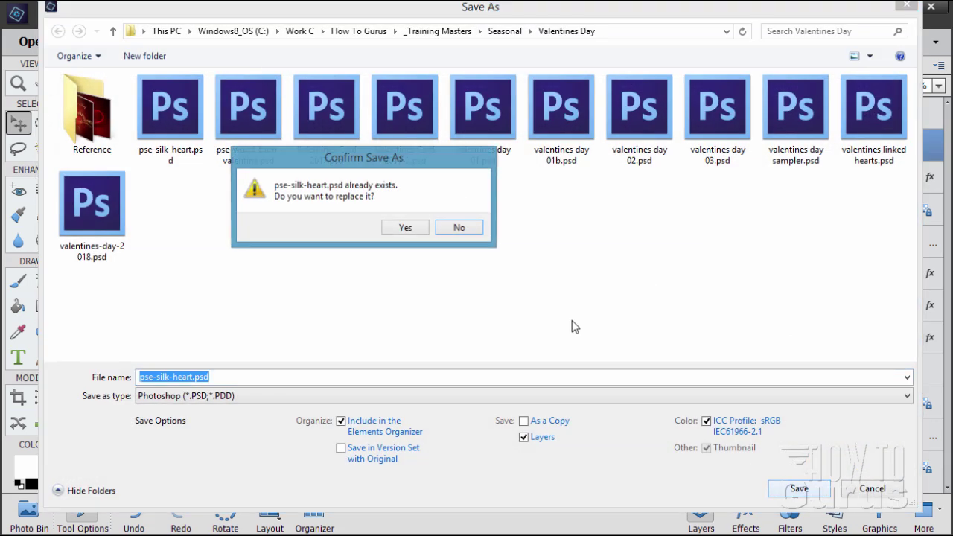
click(406, 233)
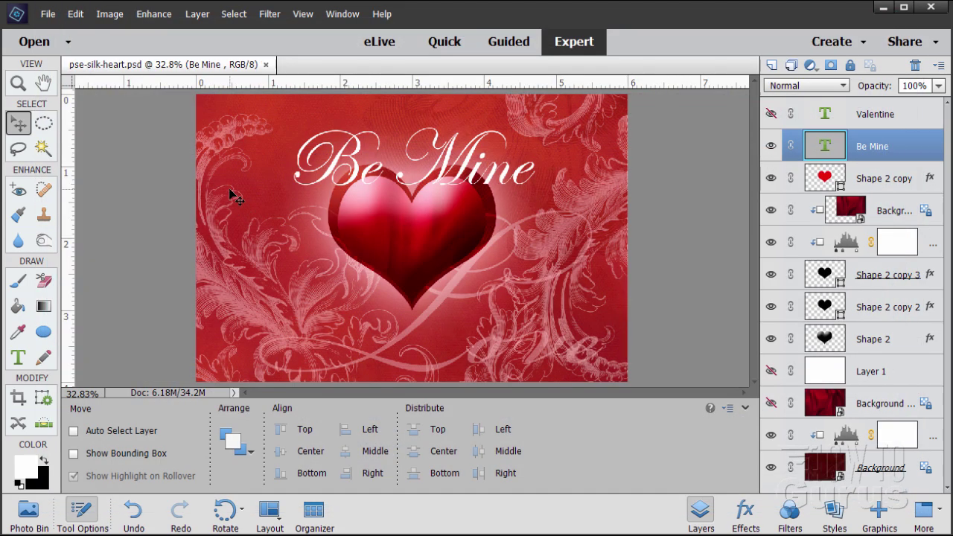
click(265, 65)
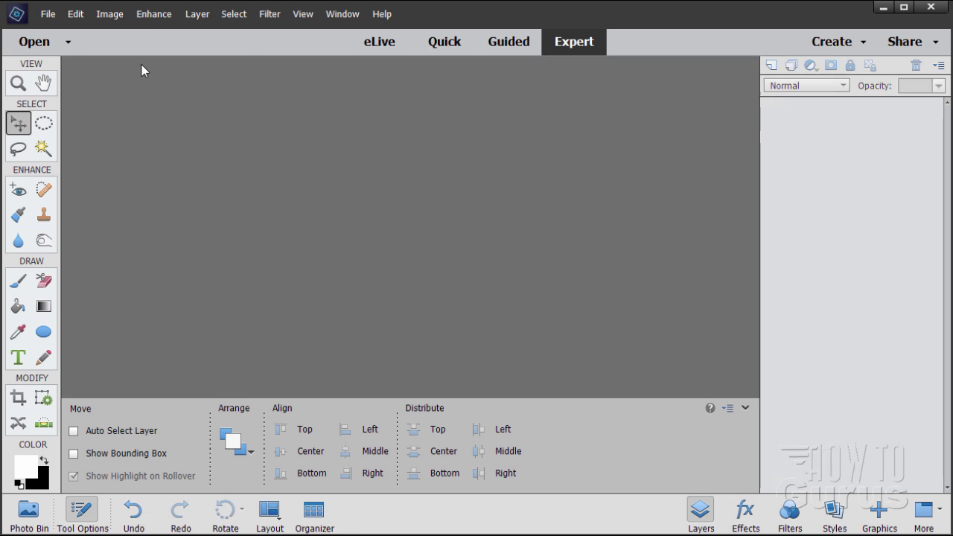
Create a blank document with the Default Photoshop Elements Size: 6 by 4 inches, 300 pixels/inch, RGB Color, white background
click(50, 19)
mouse_move(59, 34)
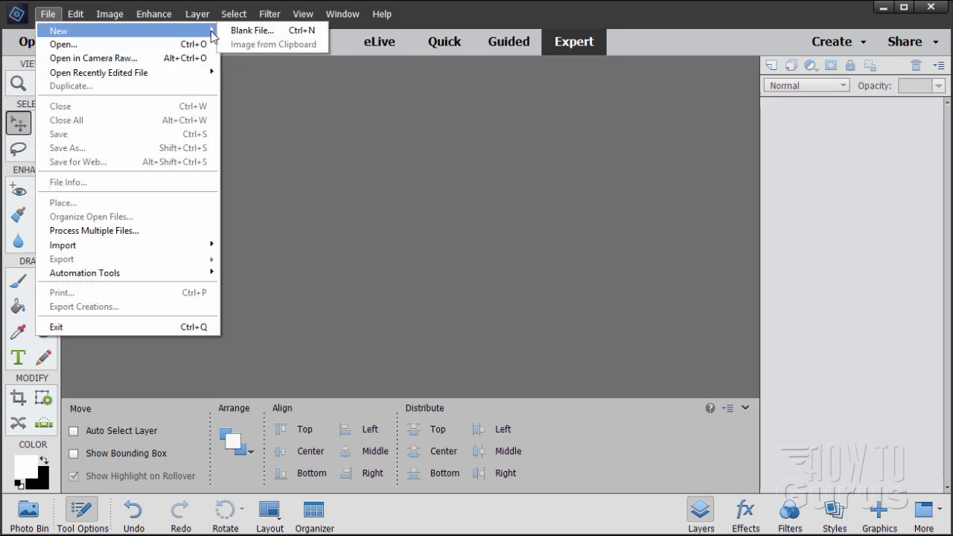
click(246, 31)
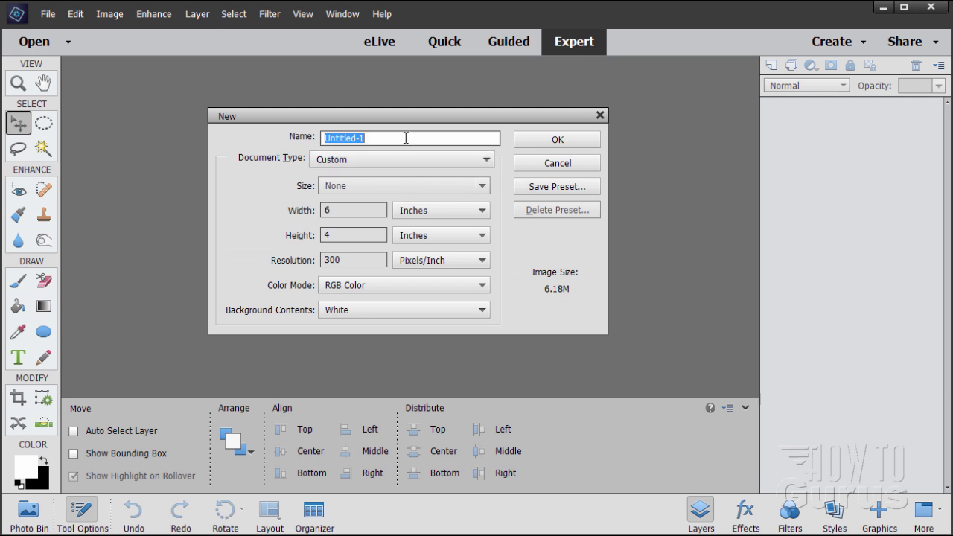
click(382, 174)
click(376, 185)
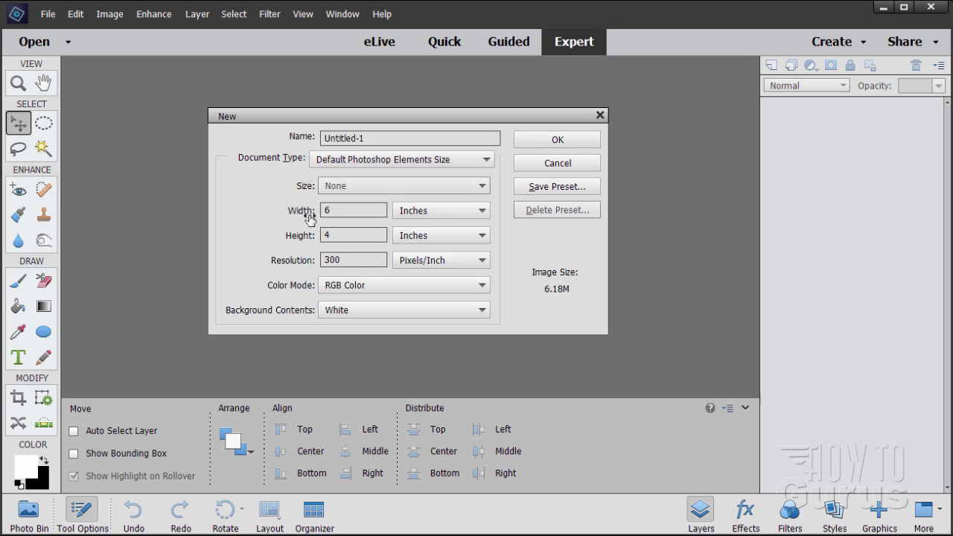
click(346, 260)
click(356, 260)
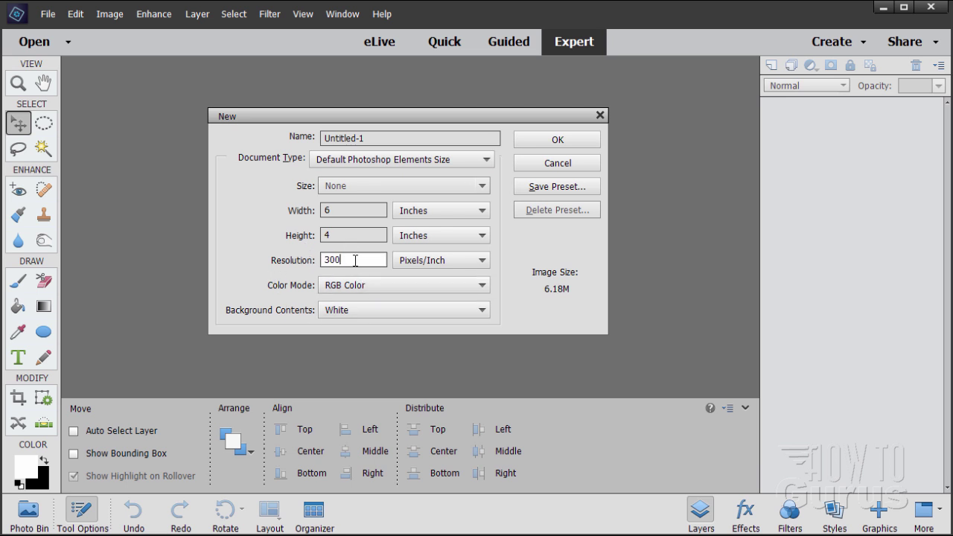
click(557, 140)
drag(374, 74, 462, 159)
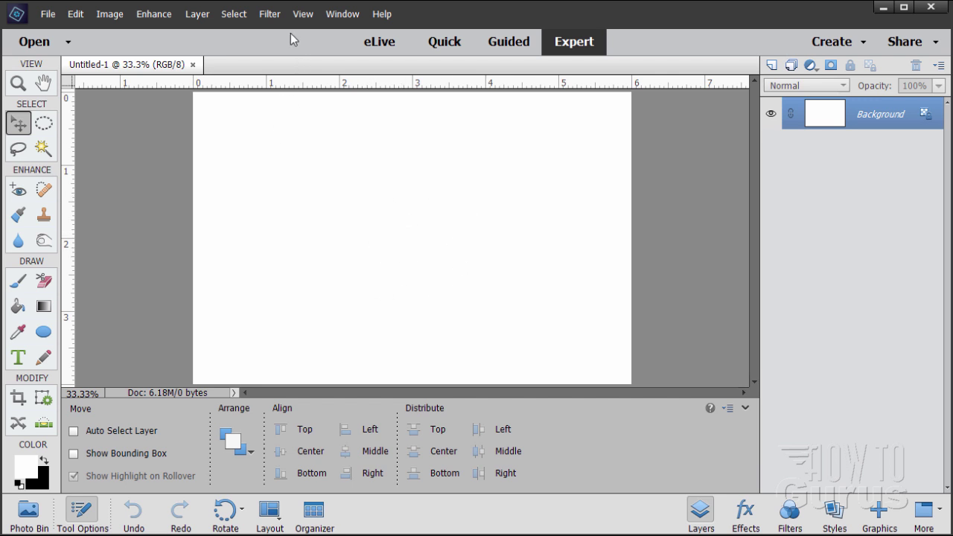
Add a vertical guide at position 3 in the blank document
click(301, 14)
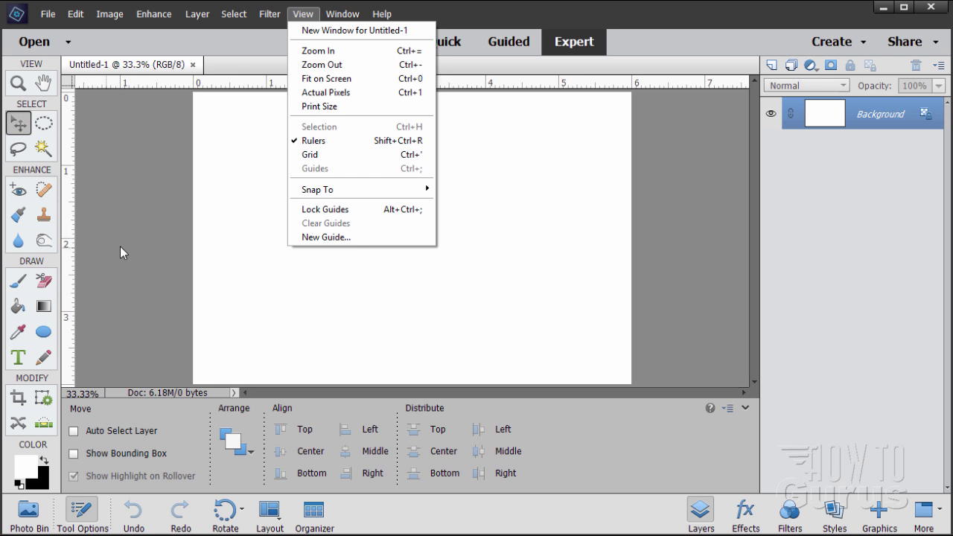
click(329, 238)
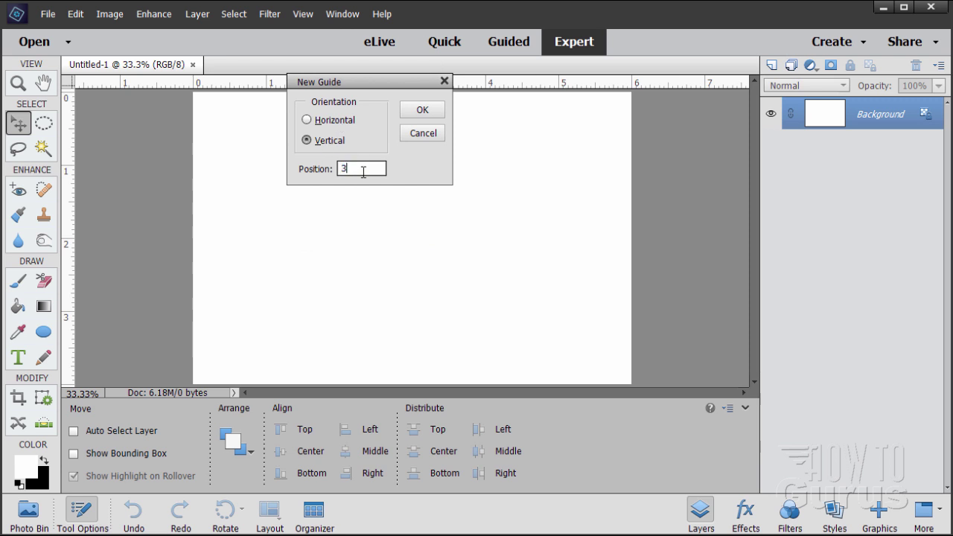
click(424, 109)
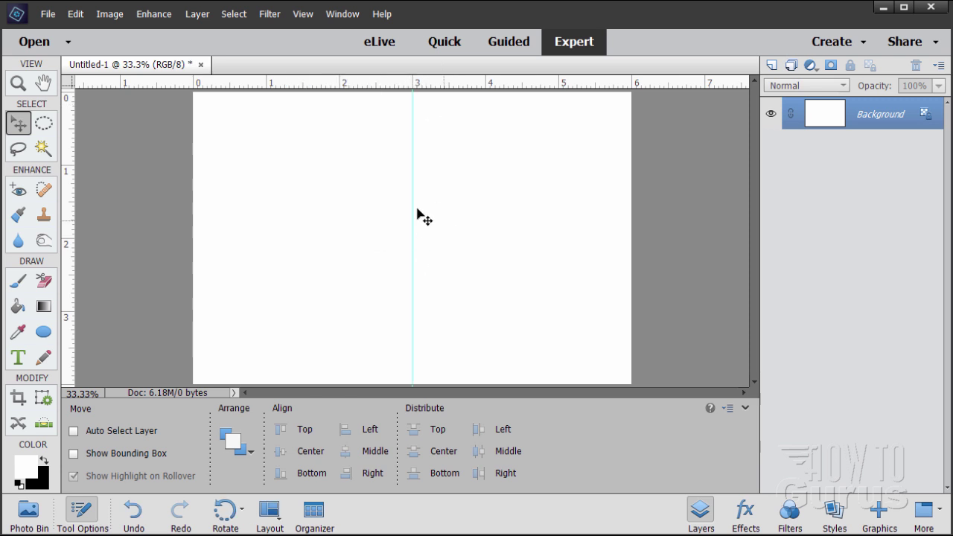
Add a horizontal guide at position 2 in the blank document
click(302, 14)
click(328, 238)
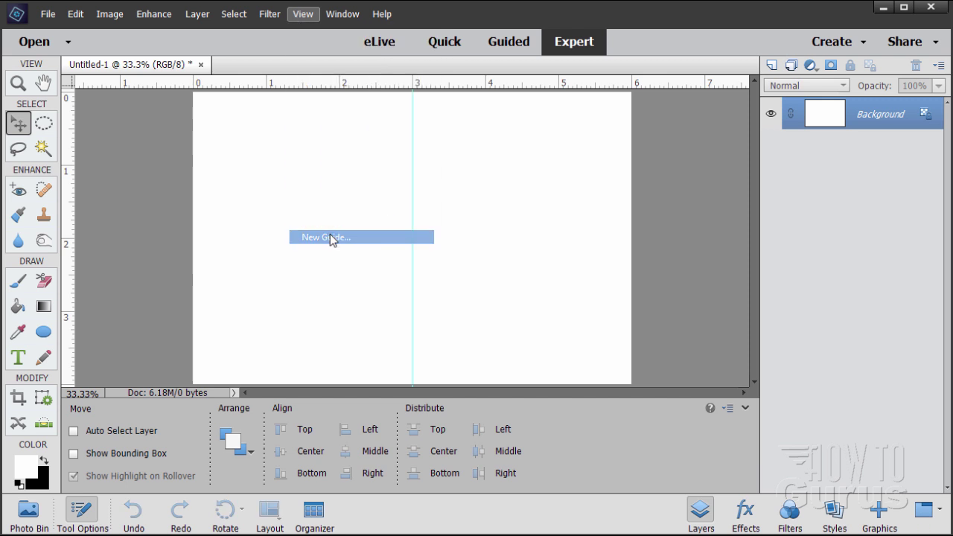
click(337, 123)
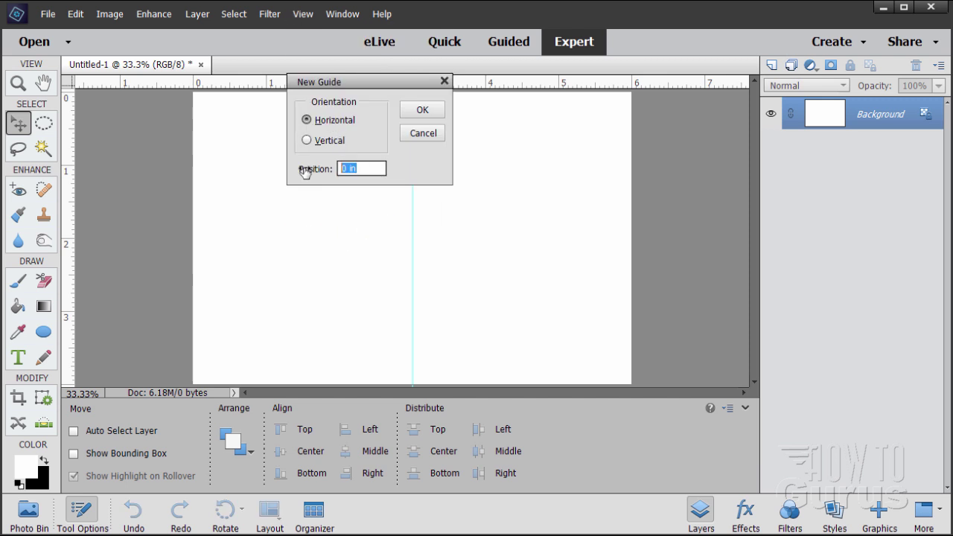
text(2)
click(425, 113)
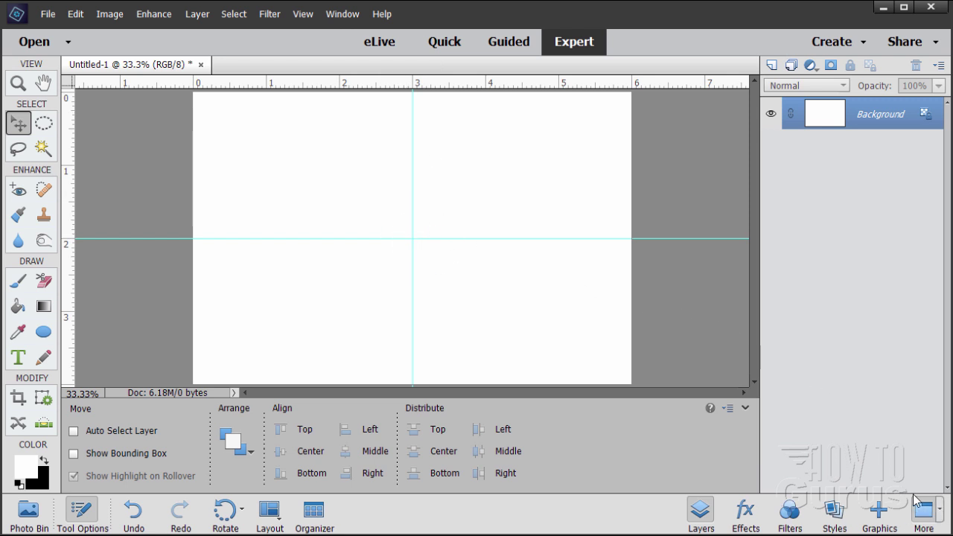
Show the Shapes category, sorted by type, in the graphics library
click(881, 511)
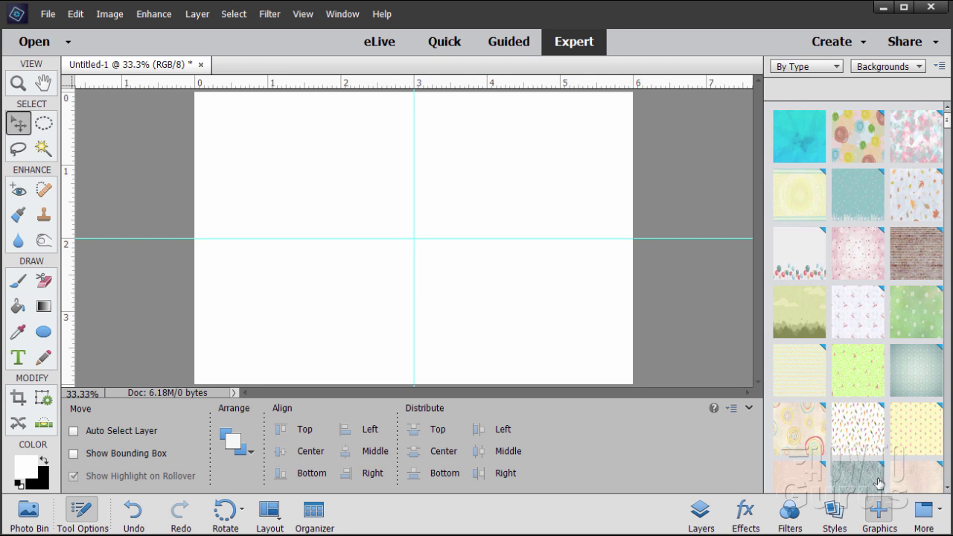
click(816, 66)
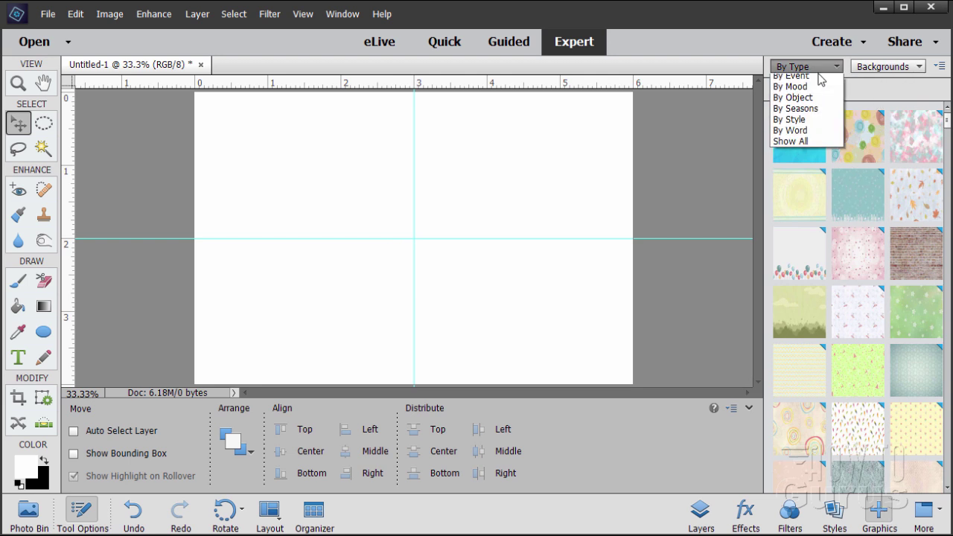
click(816, 67)
click(871, 67)
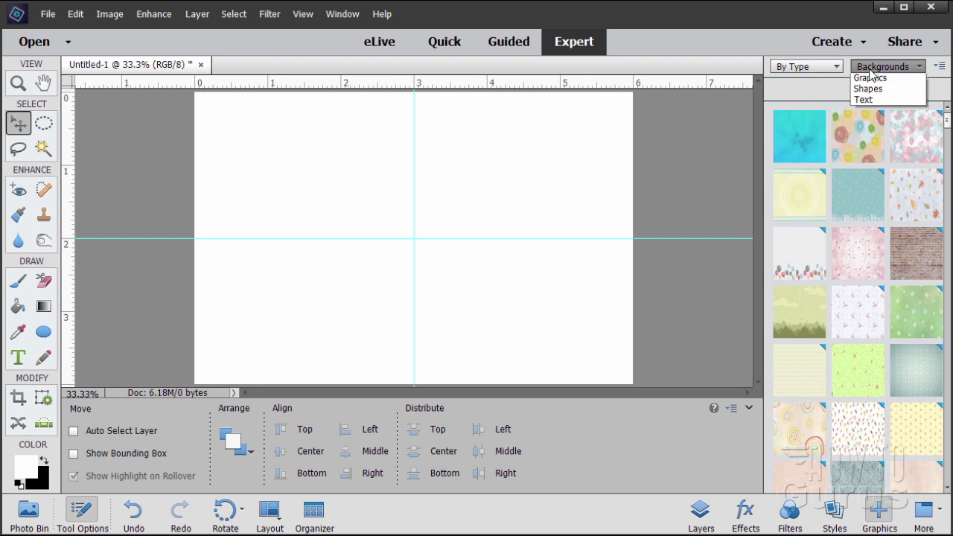
click(866, 115)
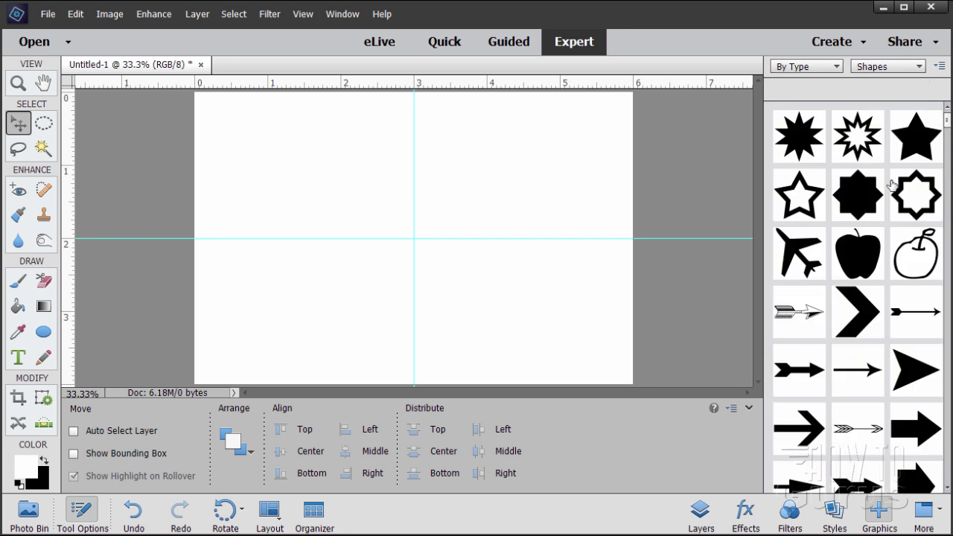
Make black the foreground color and add the wide solid heart shape from the library to the document
scroll(872, 259, down, 10)
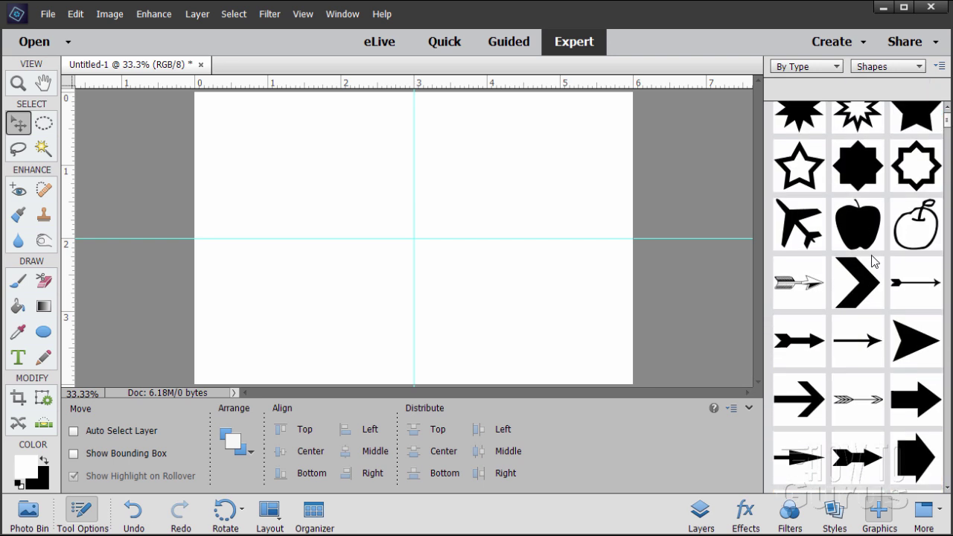
scroll(874, 260, down, 6)
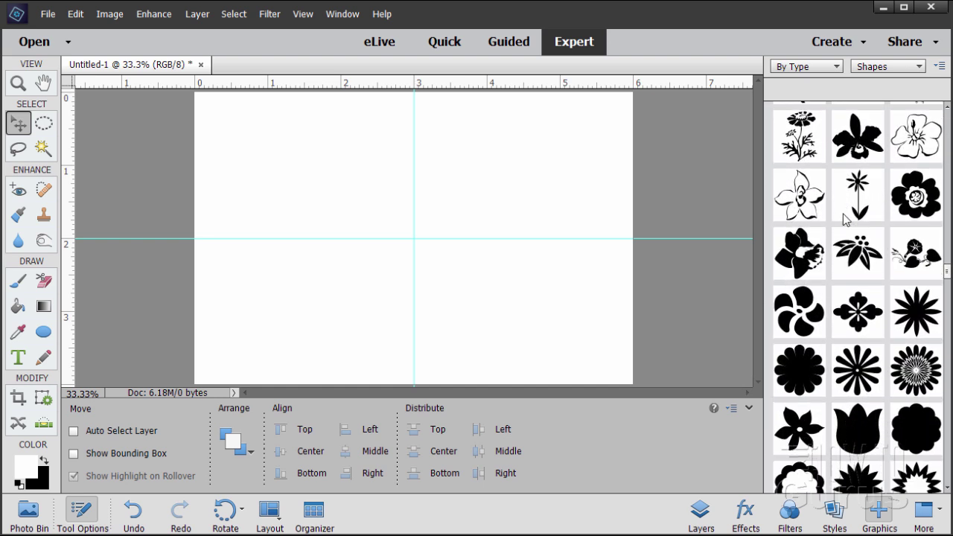
scroll(845, 219, down, 15)
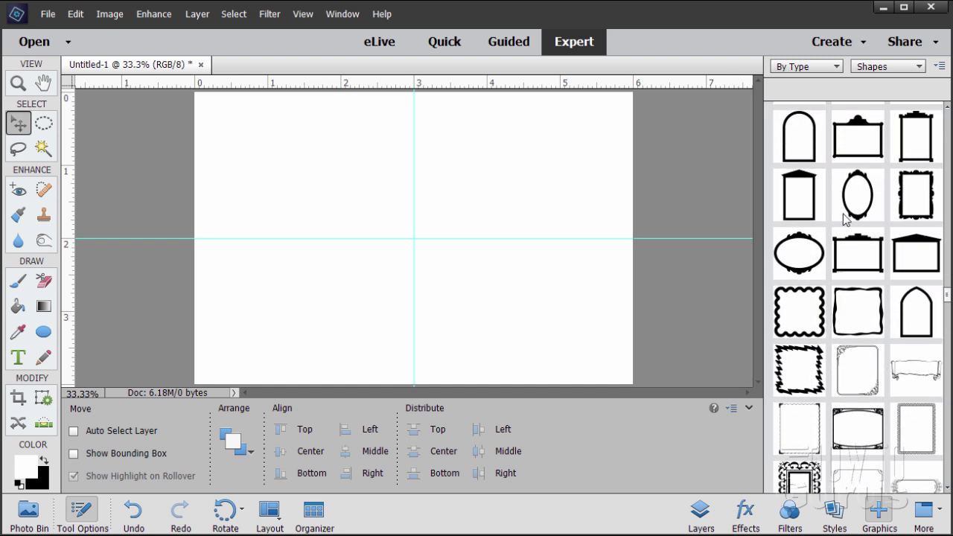
scroll(845, 218, down, 15)
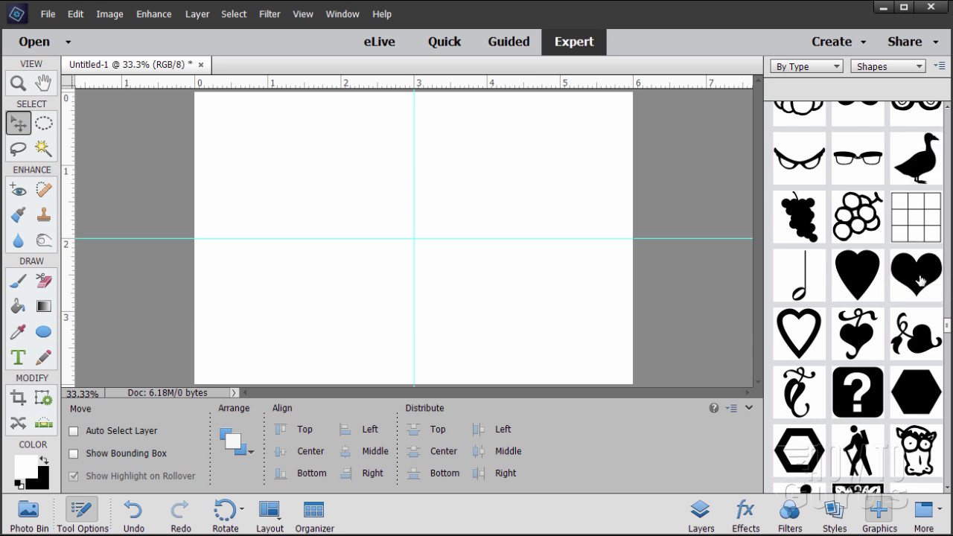
click(919, 283)
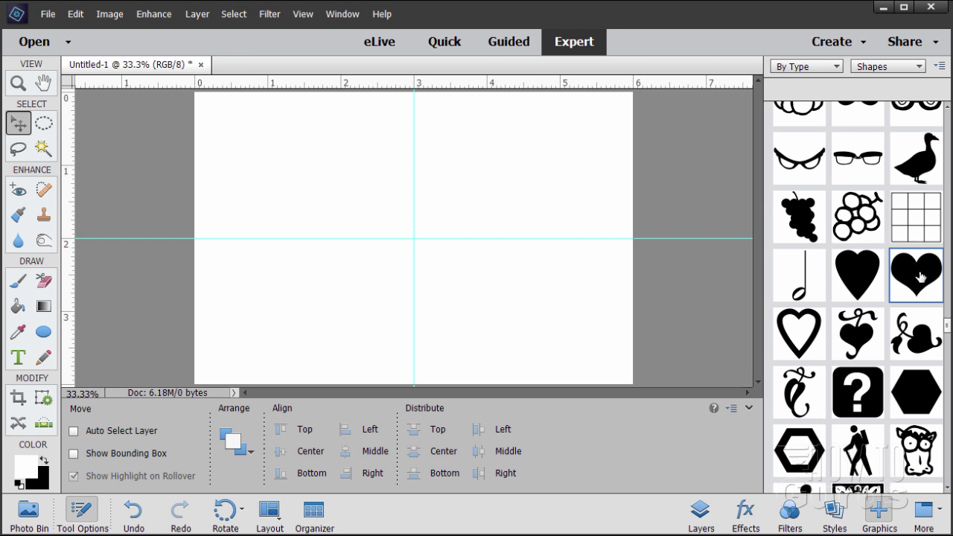
click(20, 483)
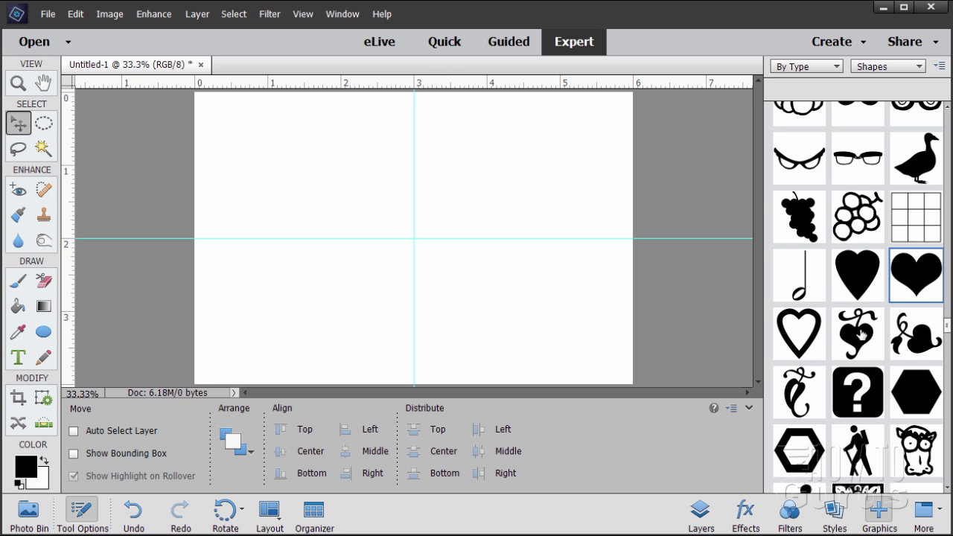
double_click(902, 288)
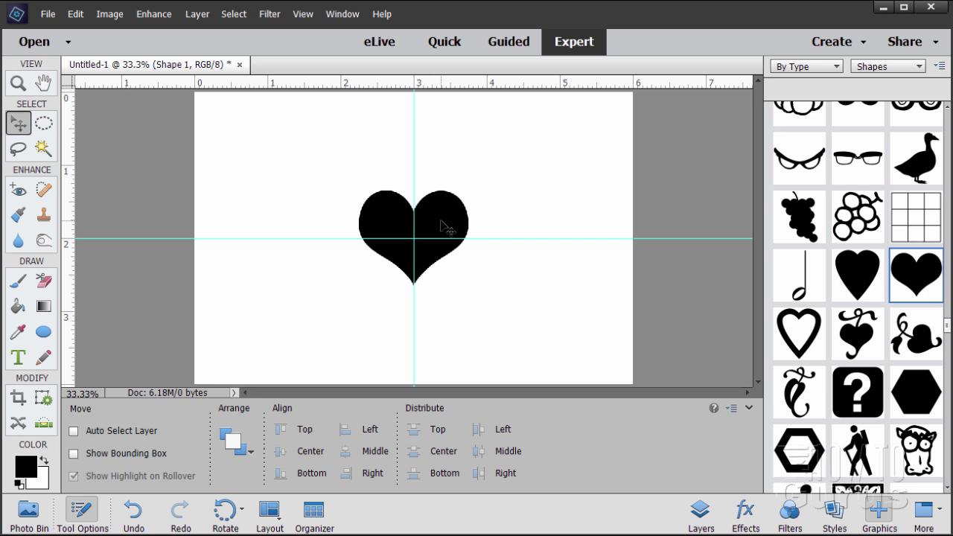
Move the heart up to the card's top edge and scale it proportionally to about 153%, reaching down to the horizontal guide
click(699, 514)
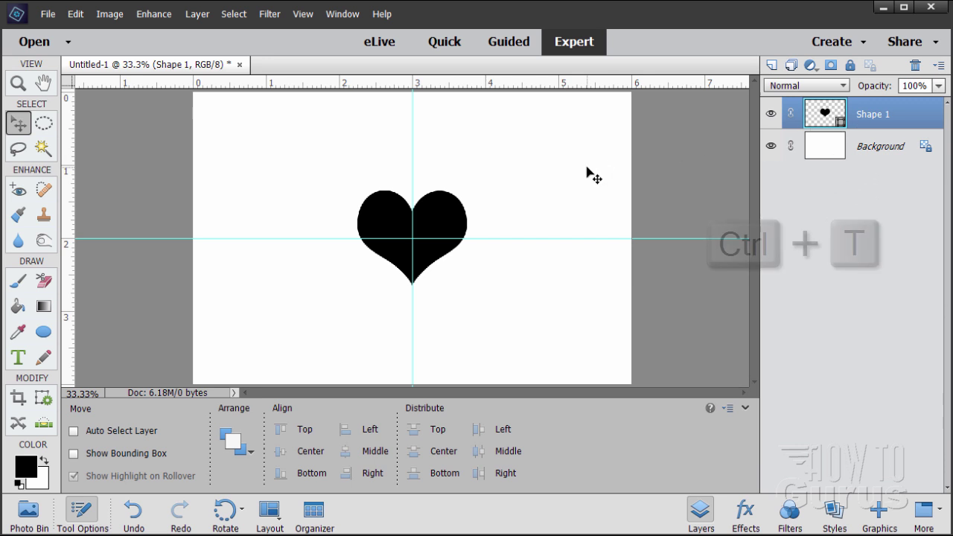
key(ctrl+t)
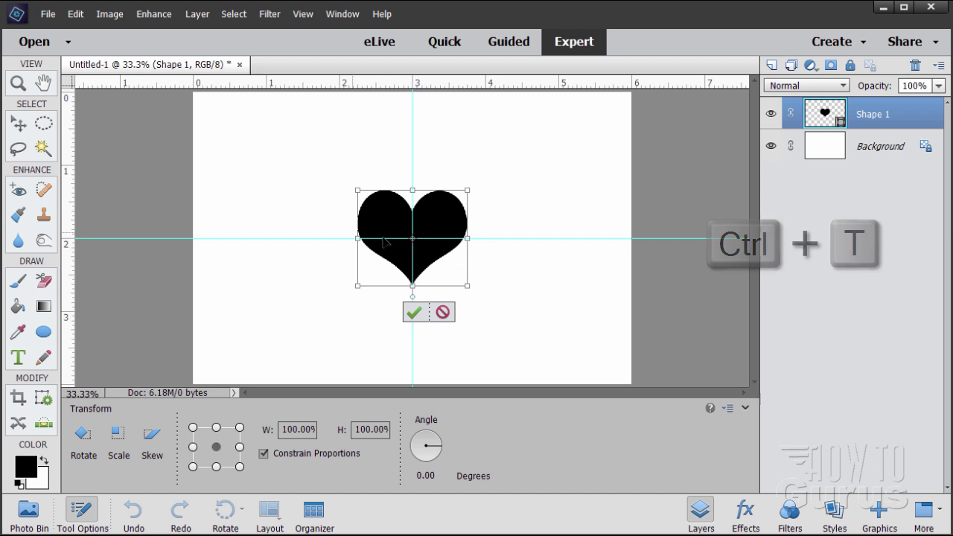
click(415, 313)
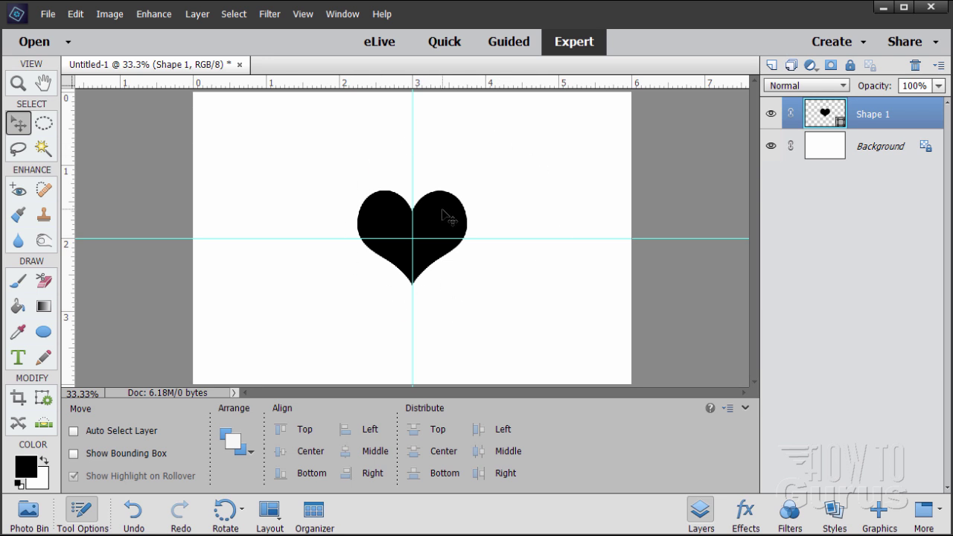
drag(437, 209, 437, 121)
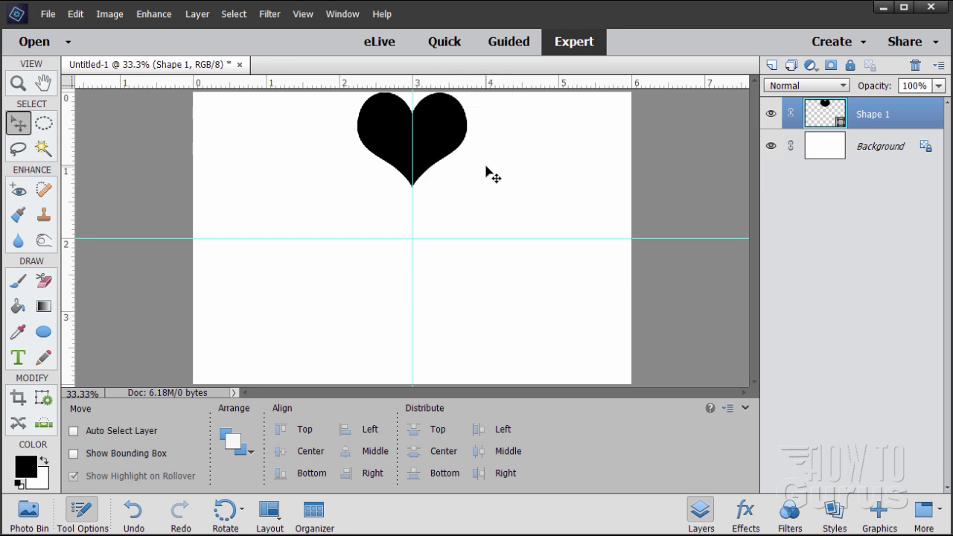
key(ctrl+t)
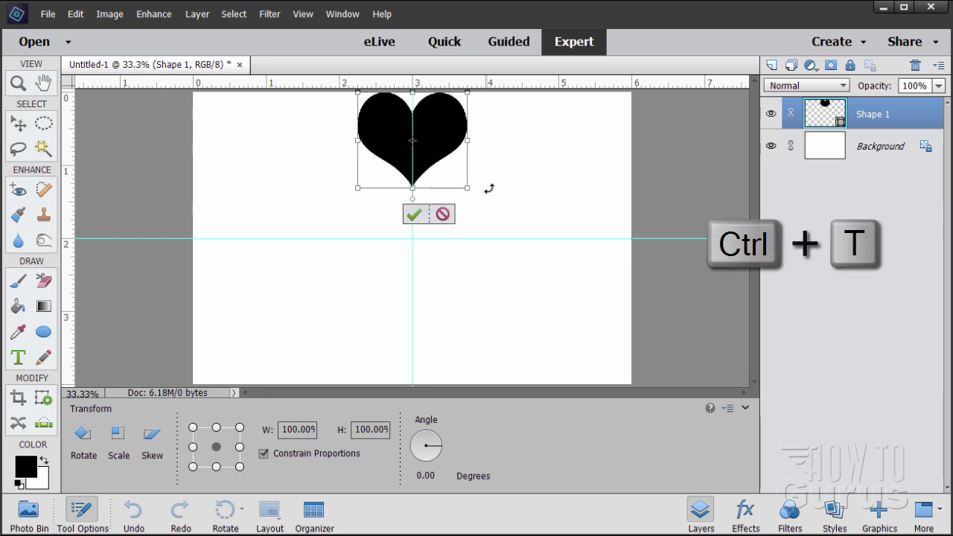
drag(466, 187, 514, 248)
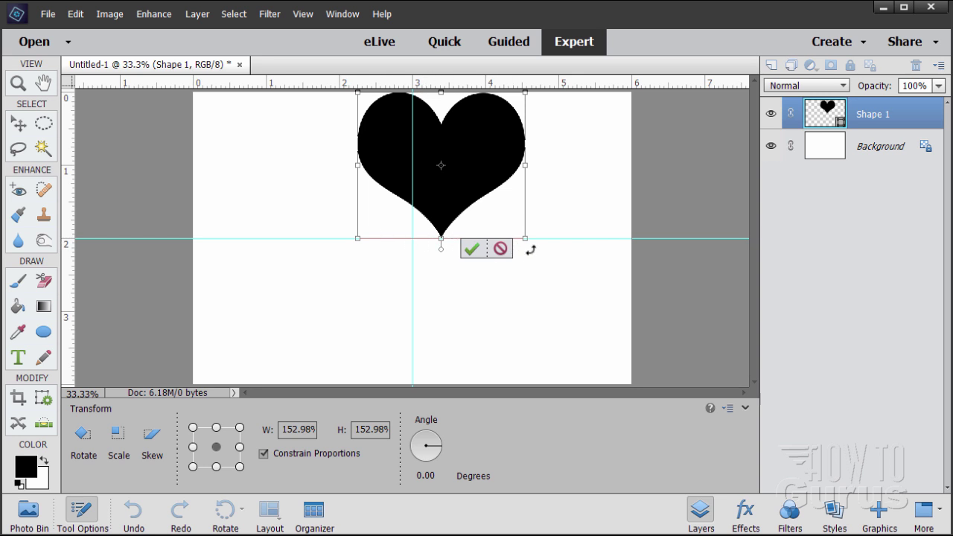
click(471, 249)
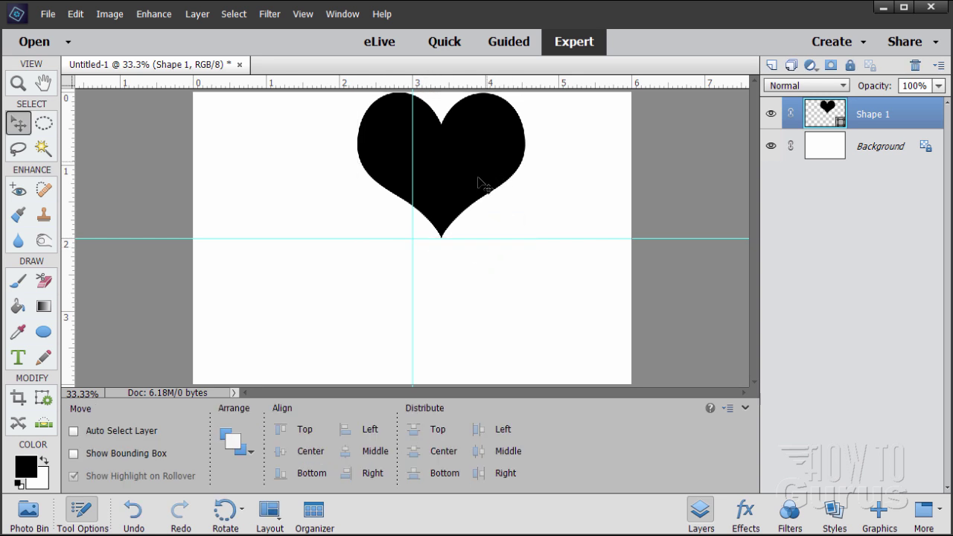
Center the enlarged heart on the intersection of the guides and check the Snap To Guides setting
drag(485, 166, 448, 245)
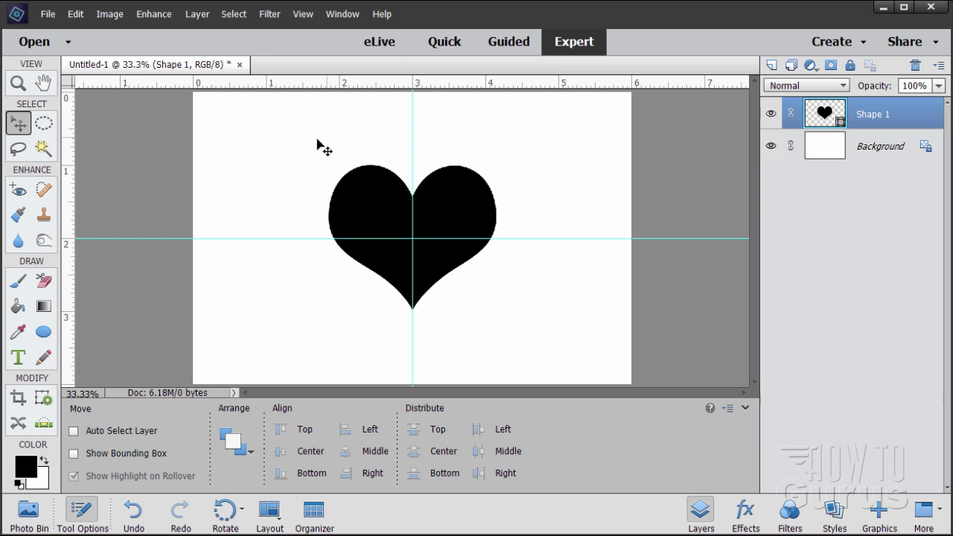
click(302, 15)
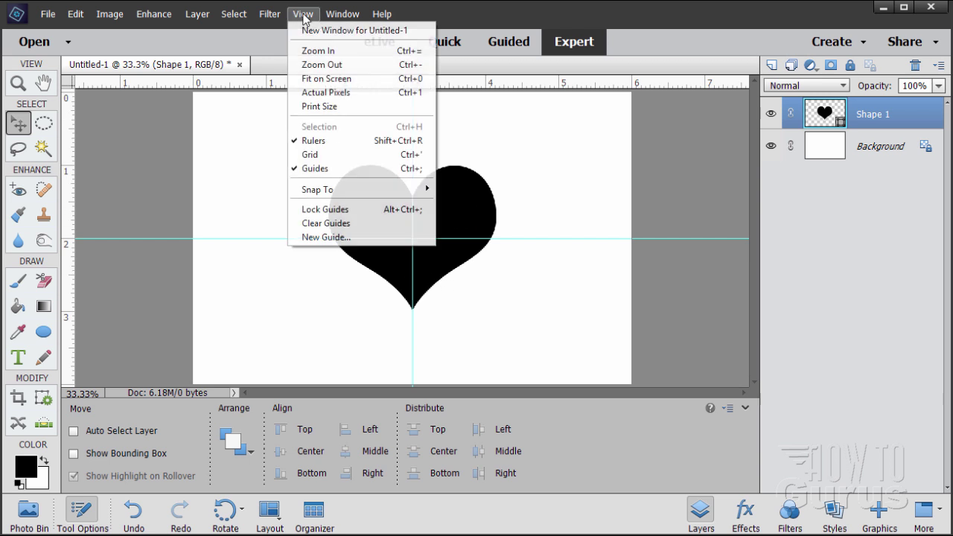
mouse_move(324, 195)
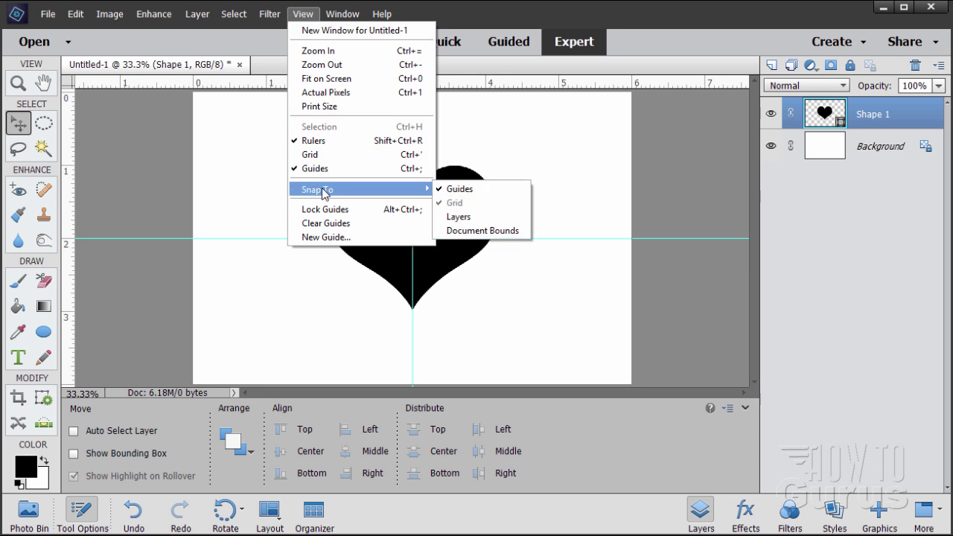
click(450, 195)
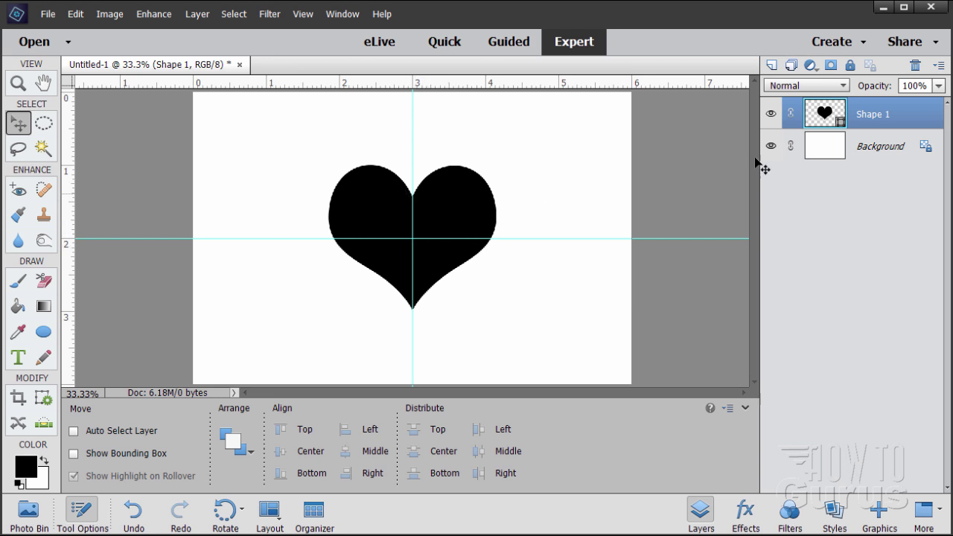
Duplicate the Shape 1 layer and hide the original heart
drag(881, 121, 772, 65)
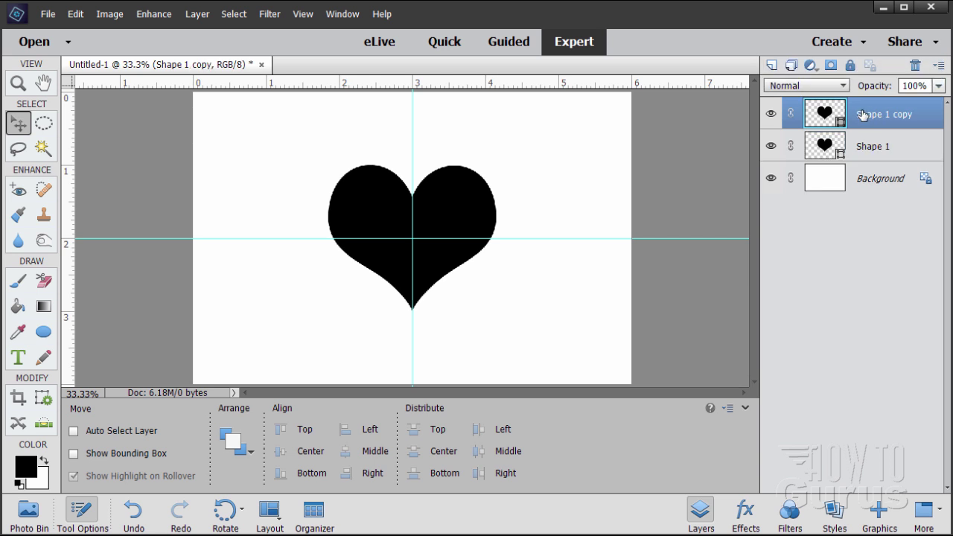
click(771, 148)
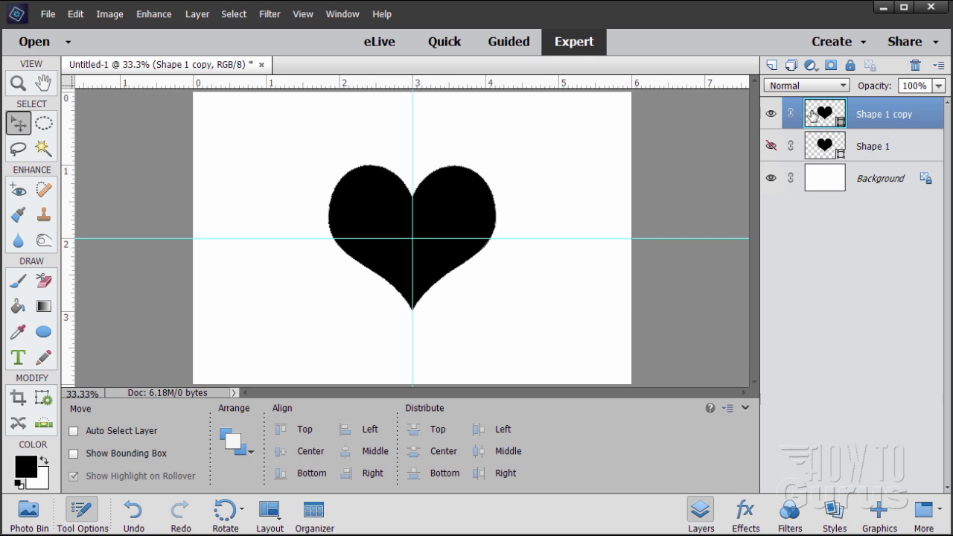
Scale the heart copy proportionally to 90% and center it on the intersection of the guides
key(ctrl+t)
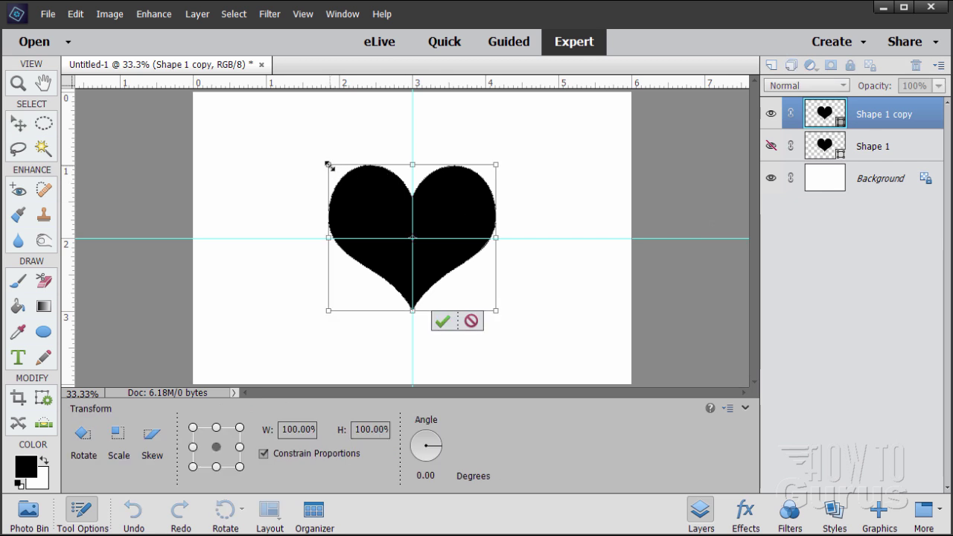
drag(329, 165, 342, 178)
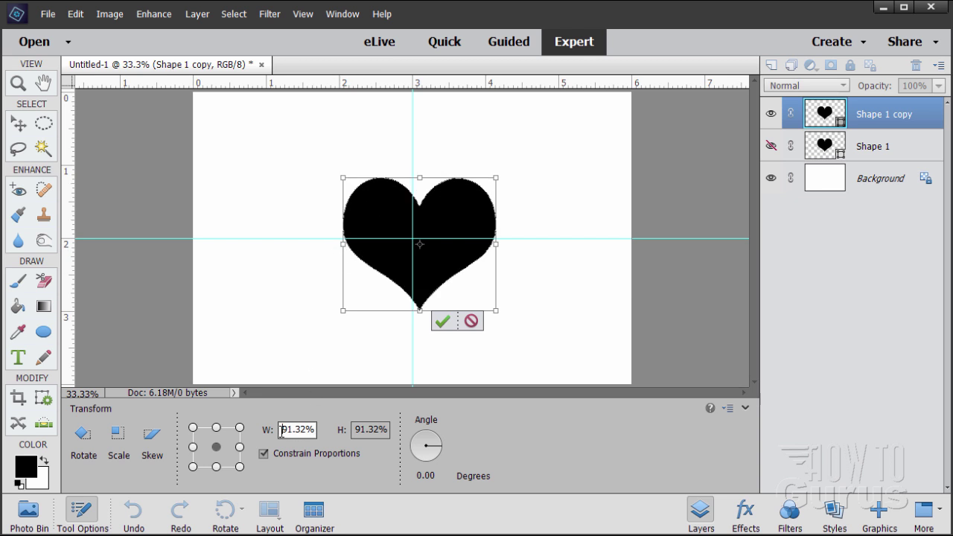
drag(280, 430, 314, 431)
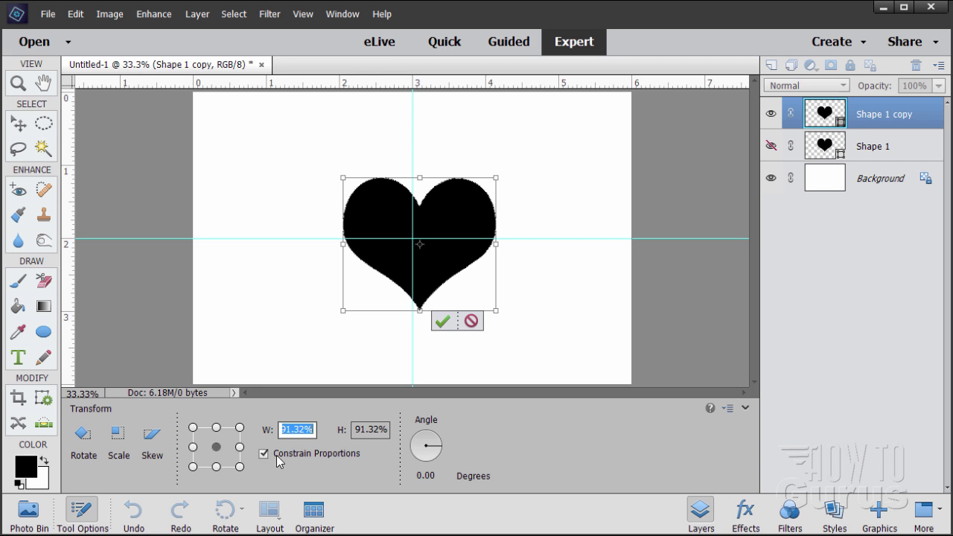
text(90)
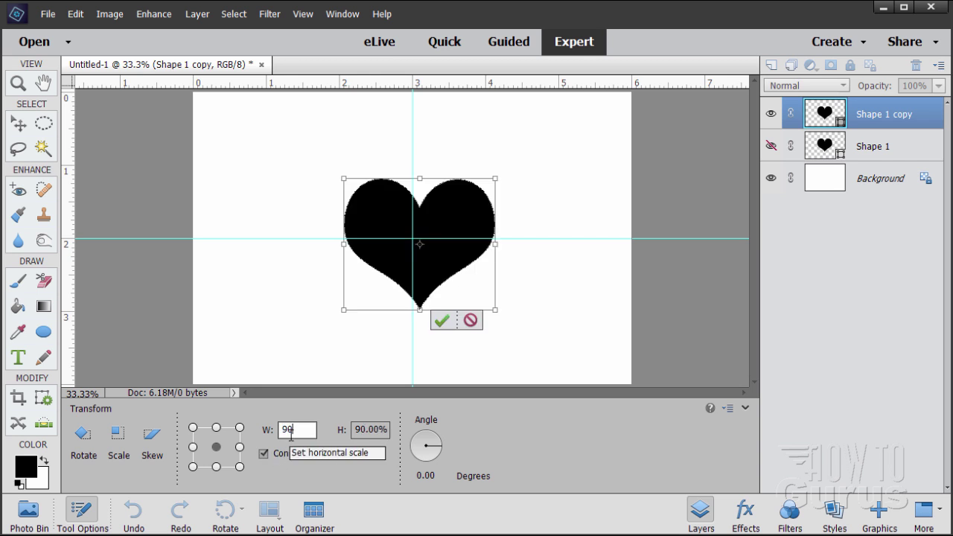
key(Return)
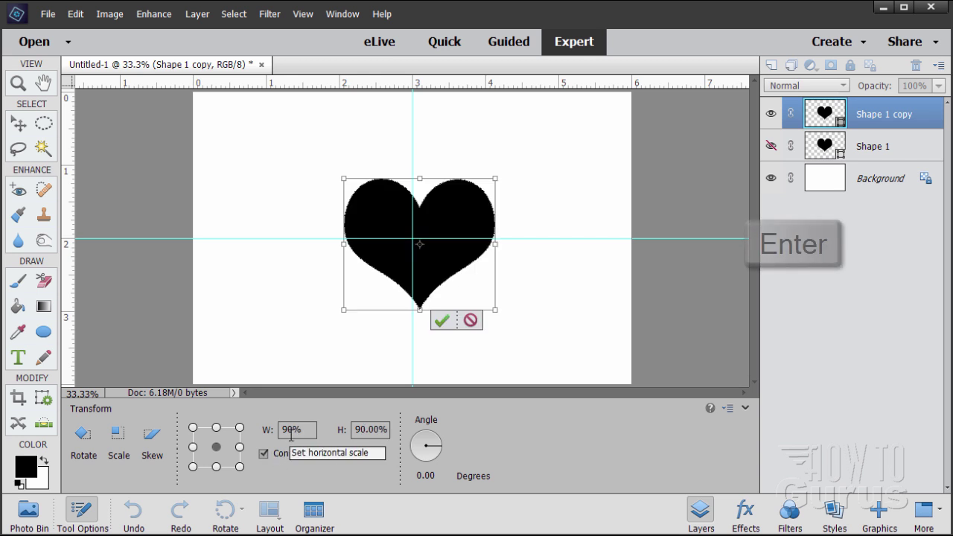
click(441, 321)
drag(446, 273, 438, 269)
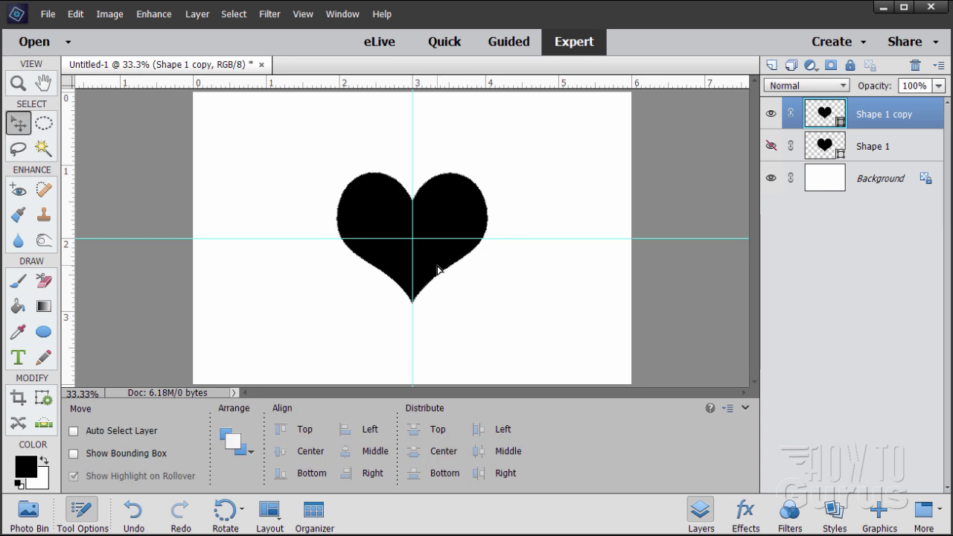
Show the original heart again and move the smaller copy down along the vertical guide until the bottom tips of both hearts meet
click(771, 148)
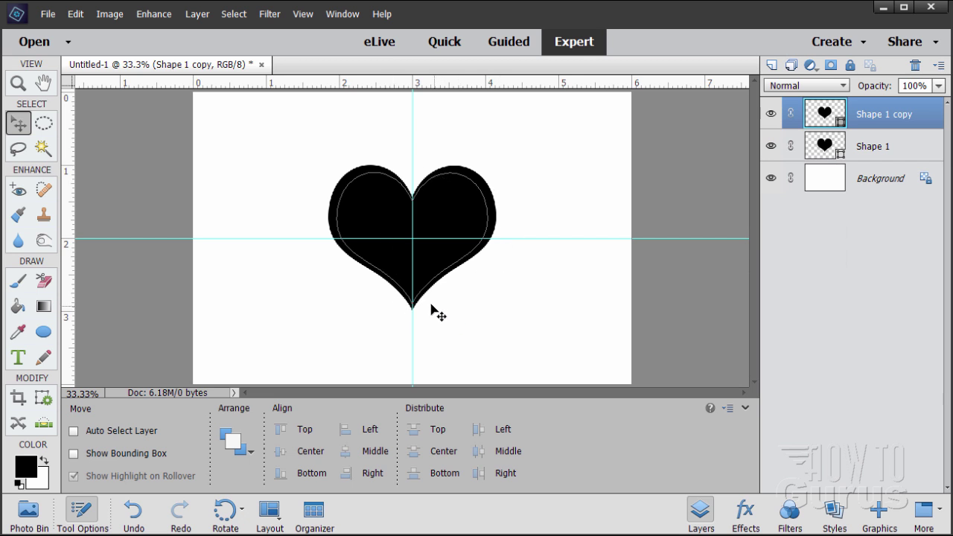
click(18, 85)
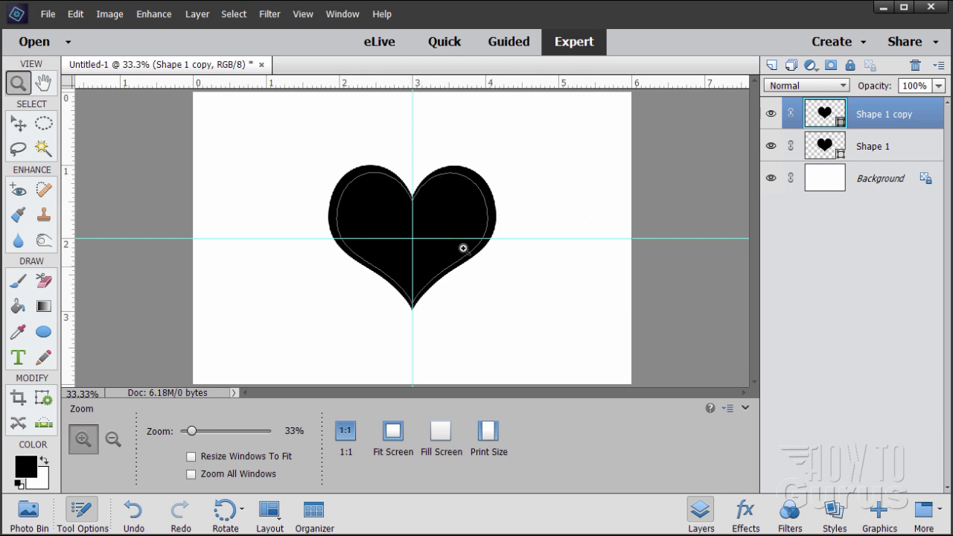
click(414, 301)
click(414, 301)
click(414, 301)
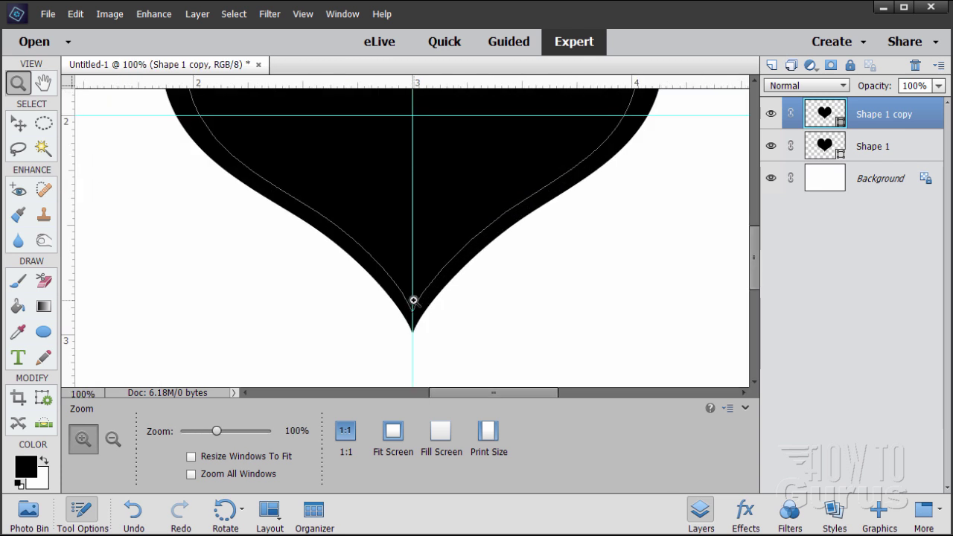
click(28, 126)
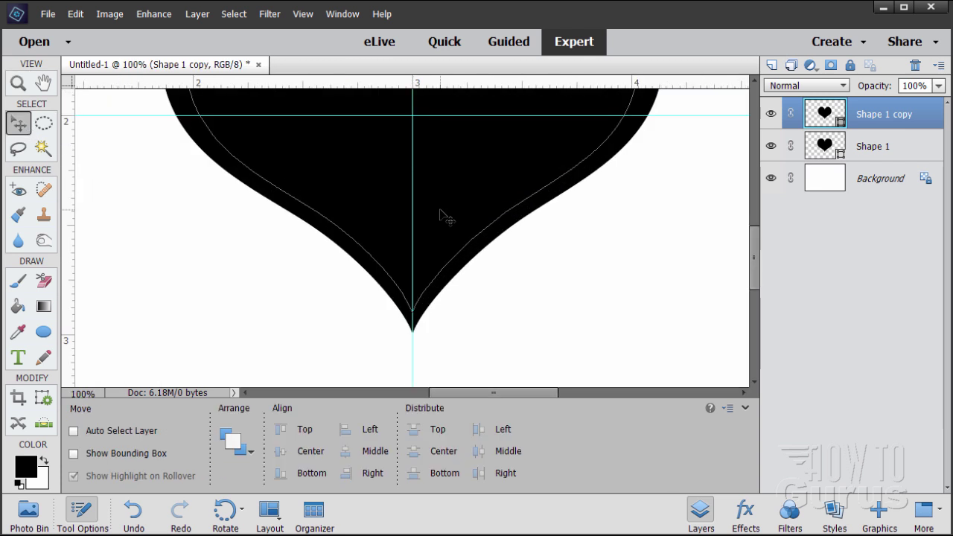
drag(440, 218, 441, 220)
drag(439, 227, 440, 231)
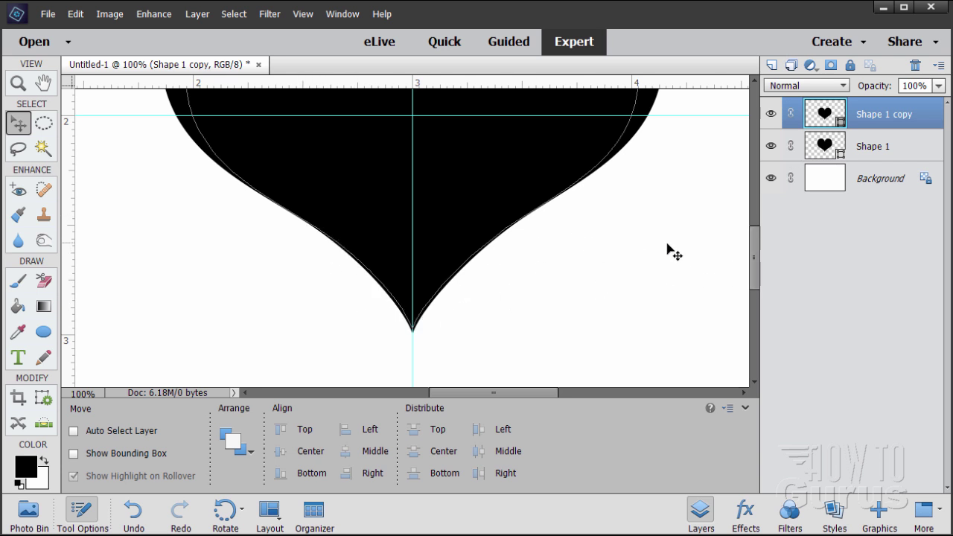
Duplicate the Shape 1 copy layer, hide the new duplicate and make Shape 1 copy the active layer again
drag(754, 250, 760, 190)
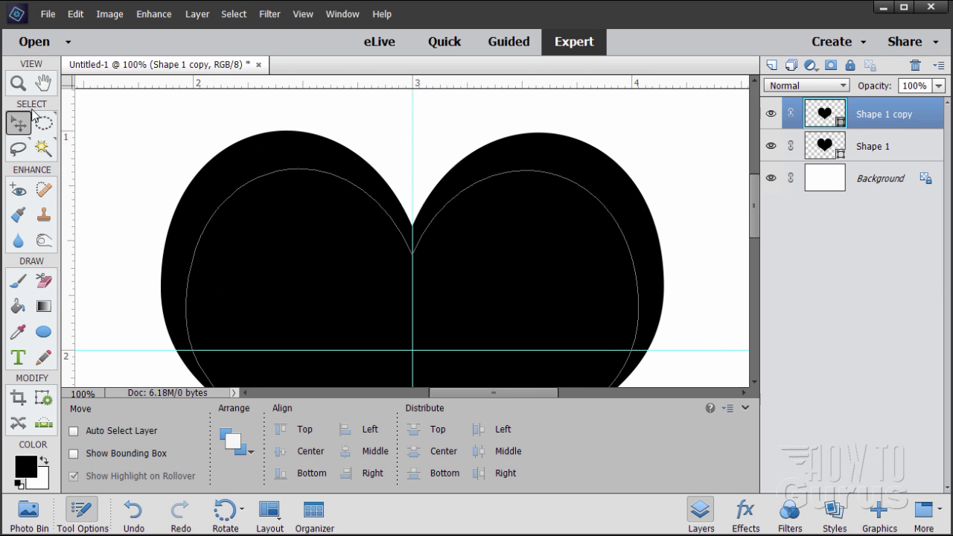
click(18, 83)
click(394, 439)
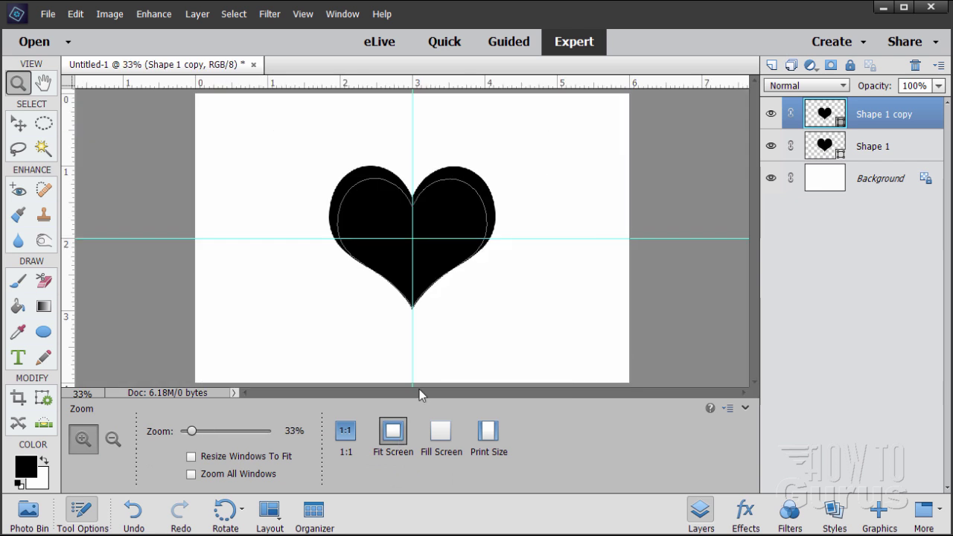
key(v)
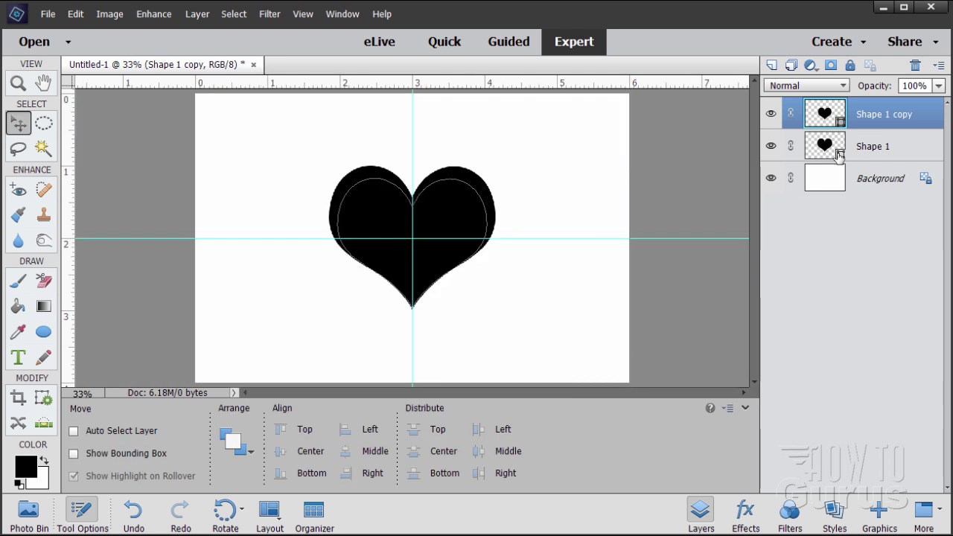
drag(822, 113, 771, 65)
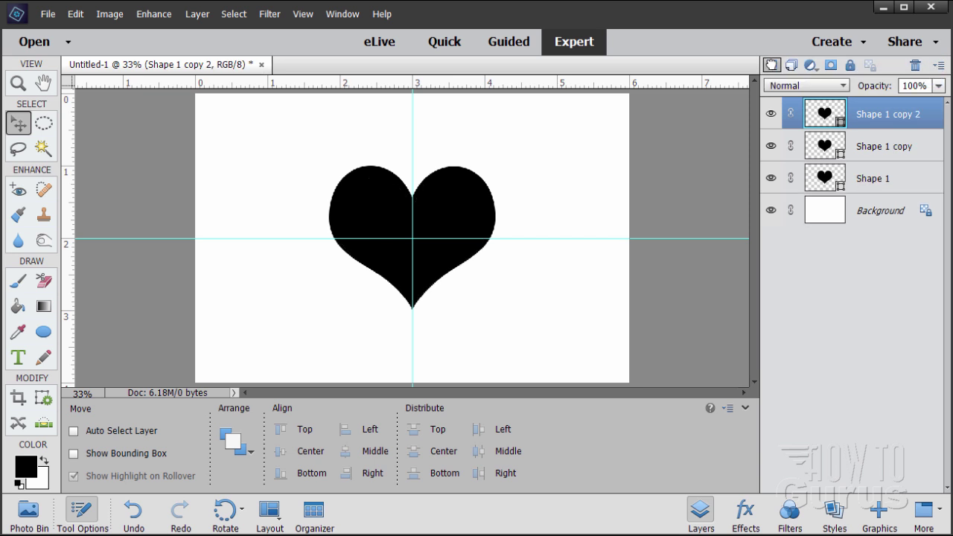
click(771, 114)
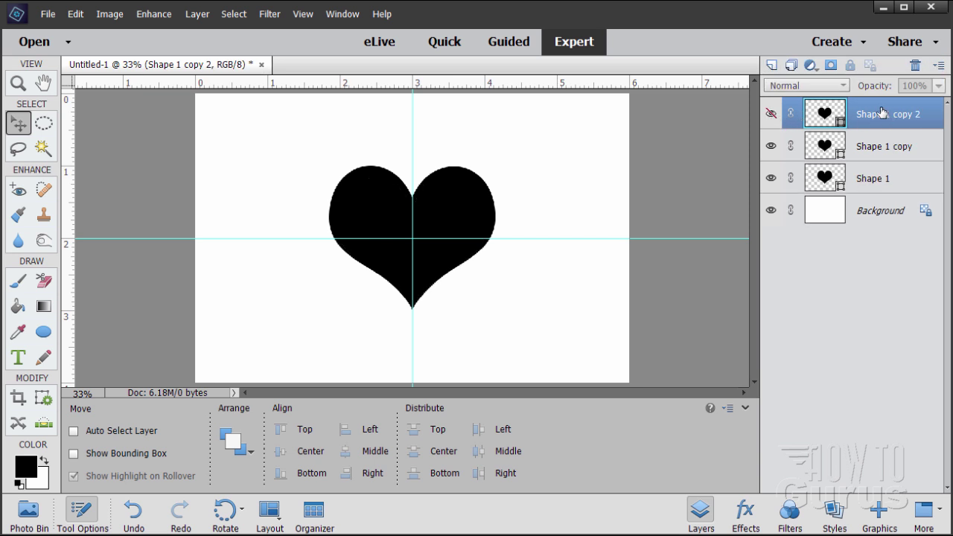
click(860, 153)
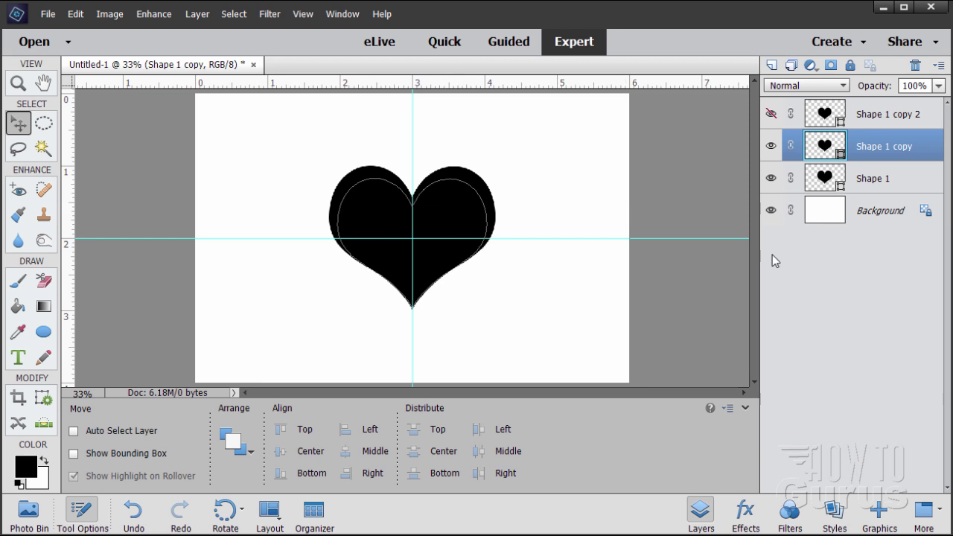
Replace the white background with the draped red silk image from the Backgrounds graphics collection
click(879, 512)
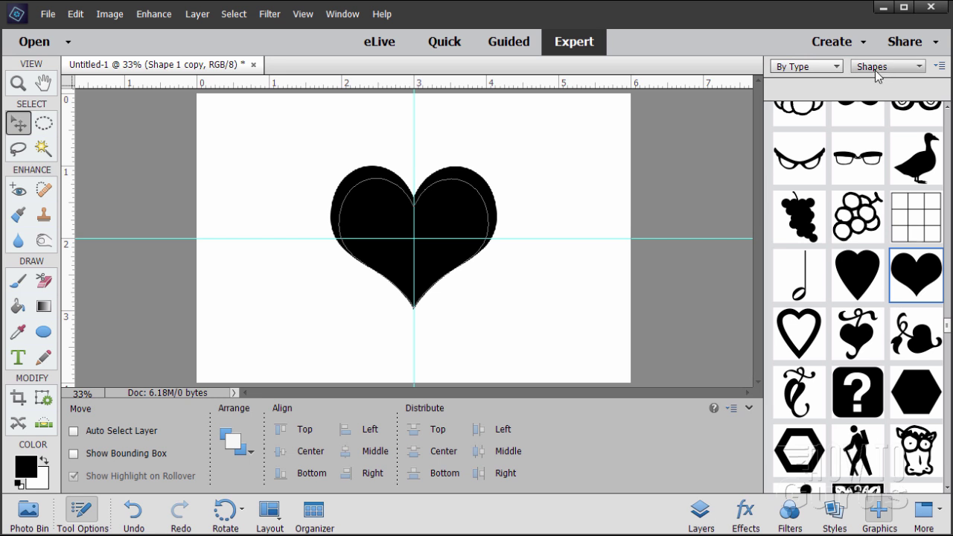
click(886, 67)
click(876, 80)
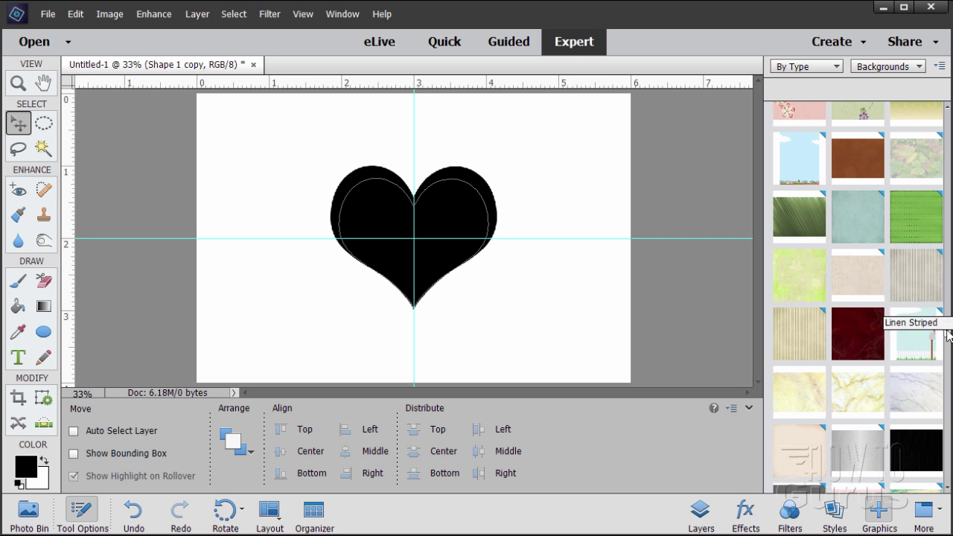
scroll(857, 334, up, 5)
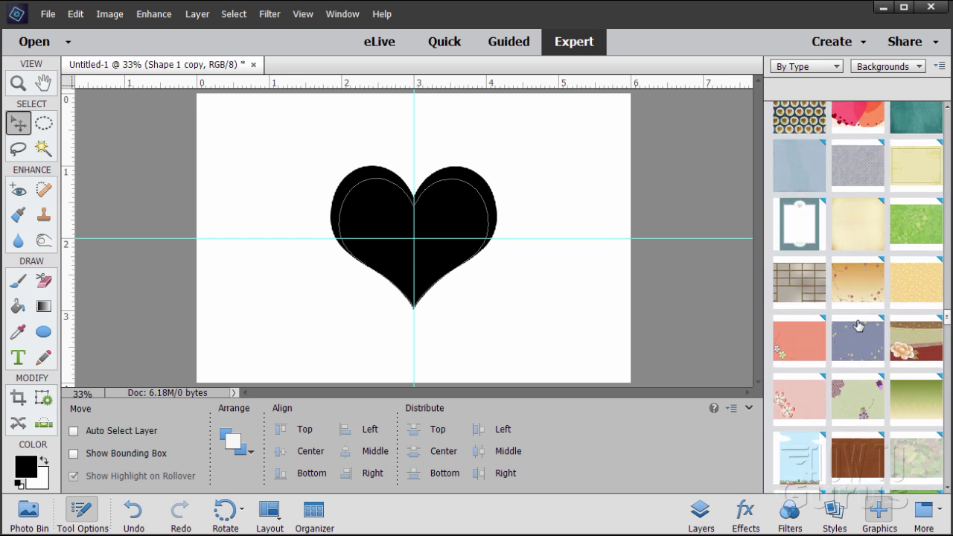
scroll(858, 327, up, 5)
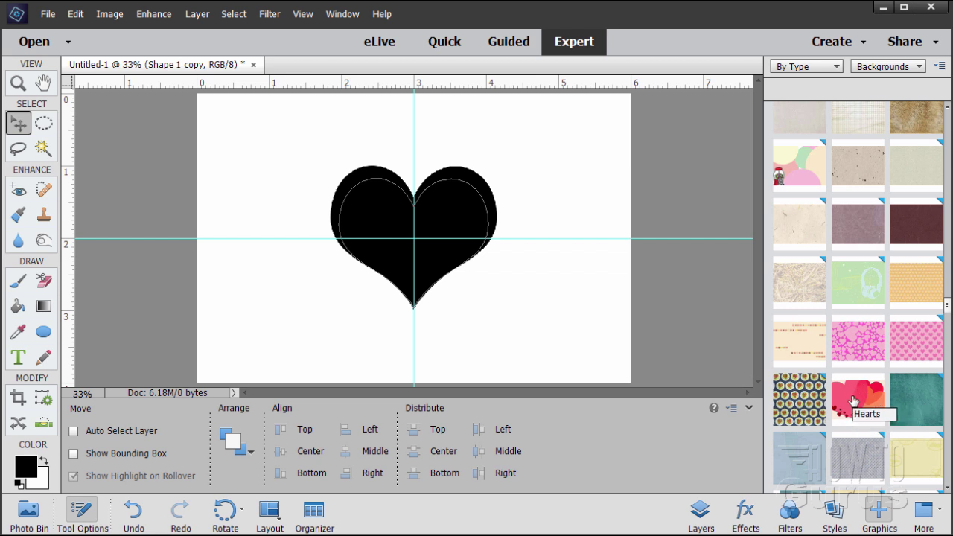
scroll(853, 400, up, 10)
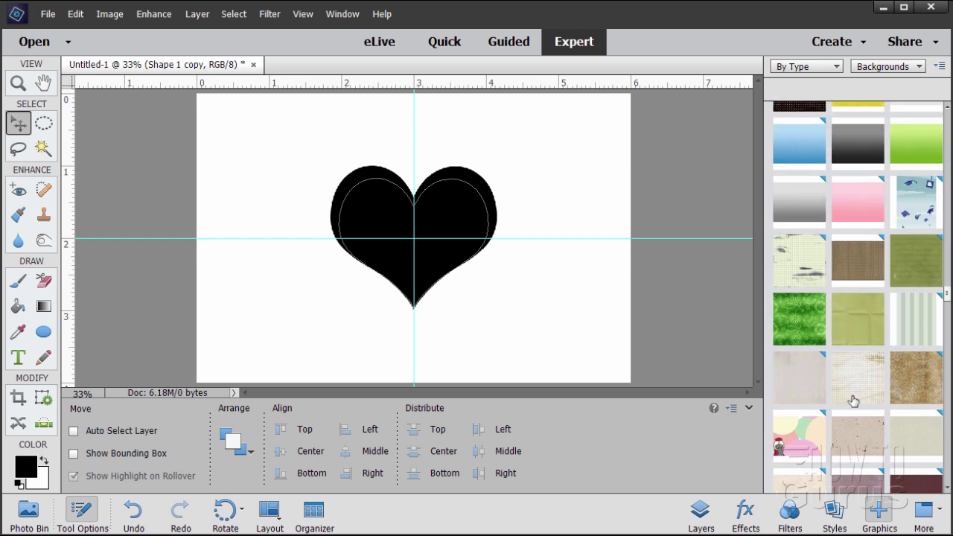
scroll(854, 401, up, 3)
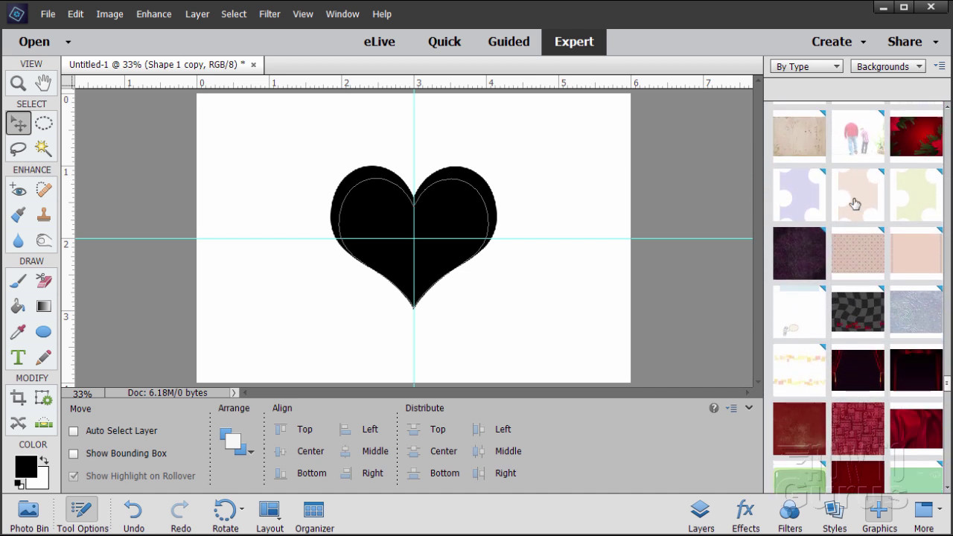
scroll(855, 204, down, 3)
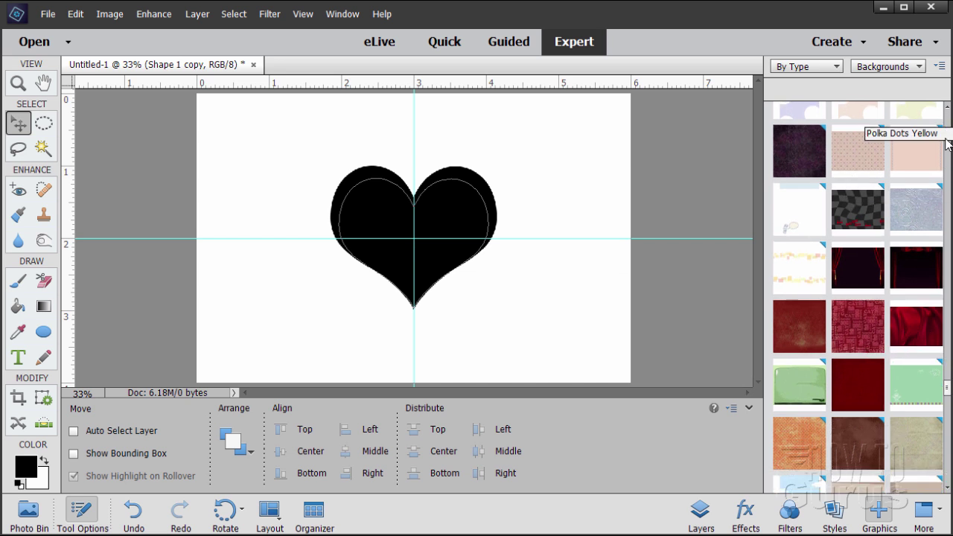
scroll(854, 361, up, 3)
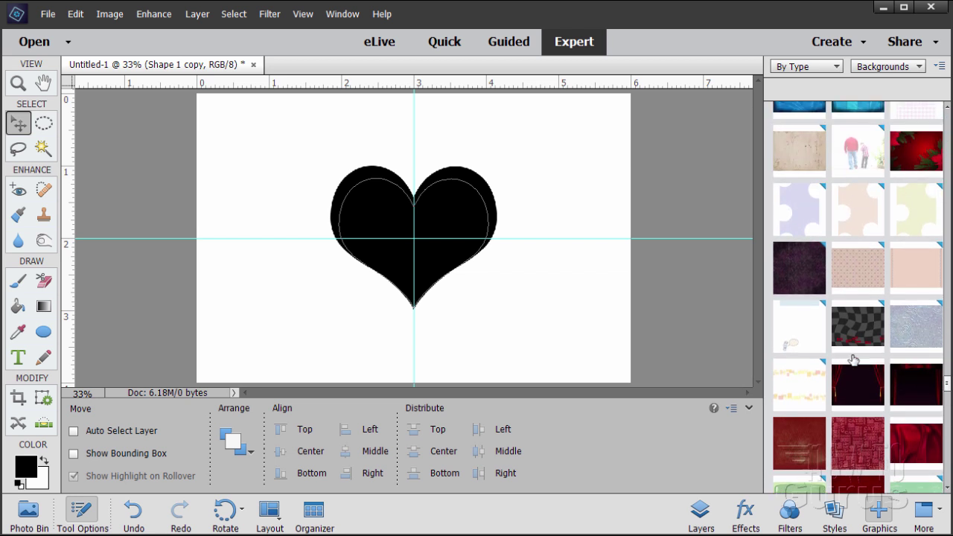
scroll(853, 361, up, 3)
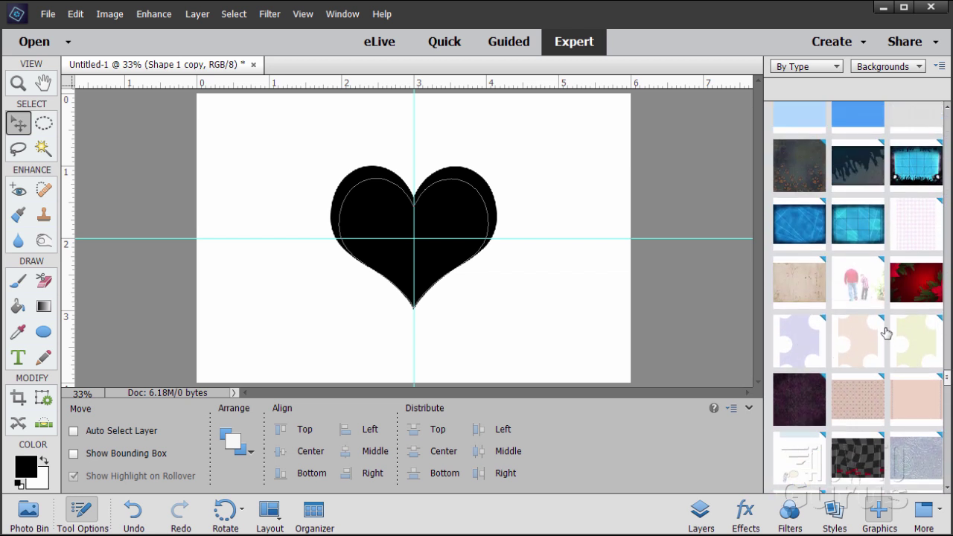
scroll(860, 287, up, 1)
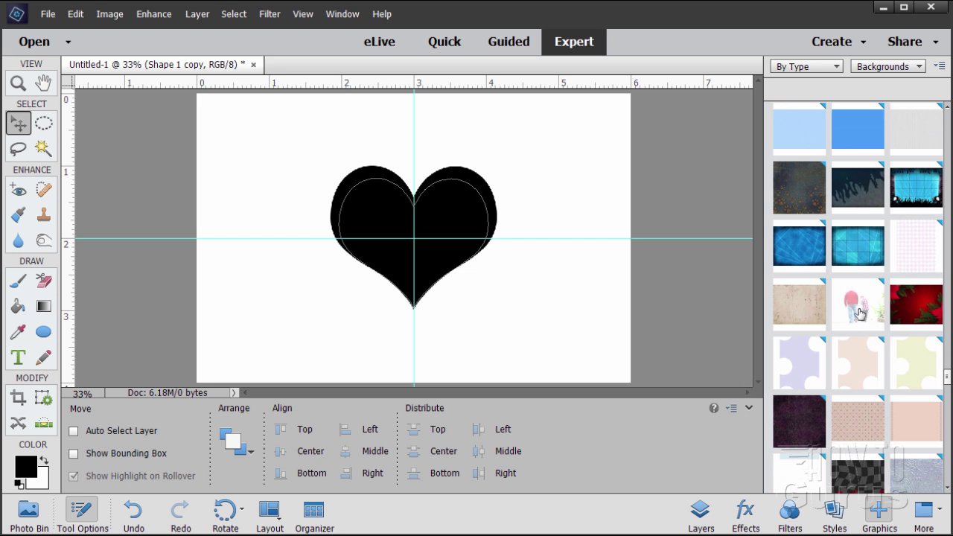
scroll(861, 318, down, 6)
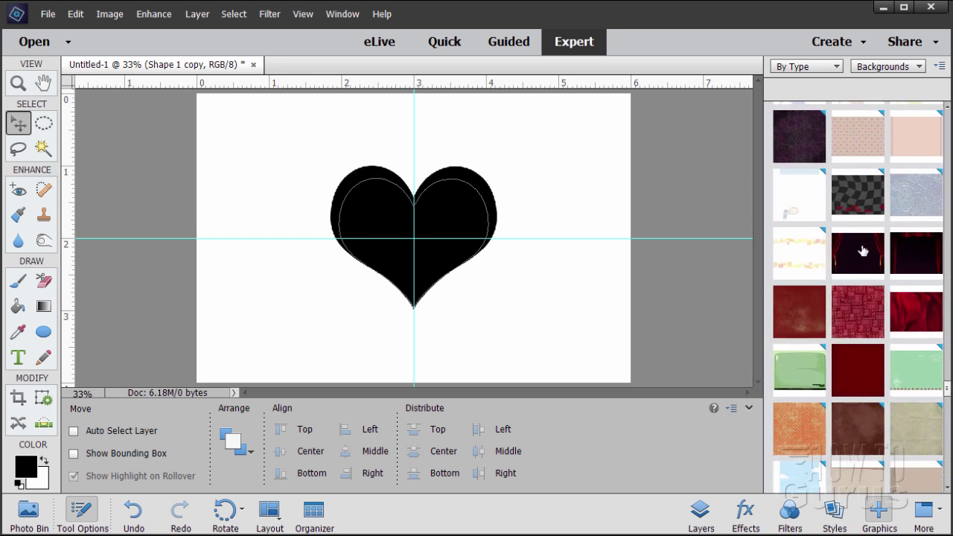
double_click(921, 318)
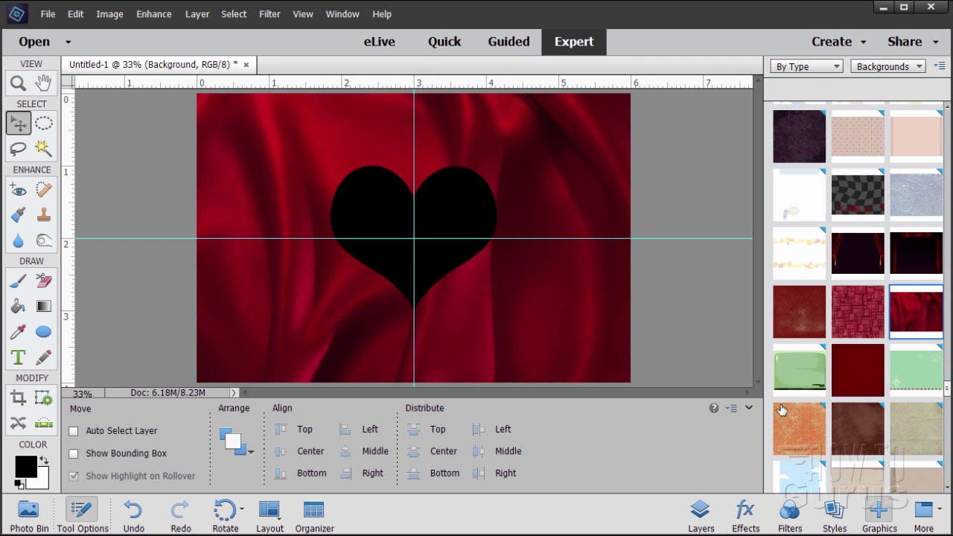
Duplicate the silk Background layer and clip the copy to the smaller heart by placing it directly above Shape 1 copy
click(701, 512)
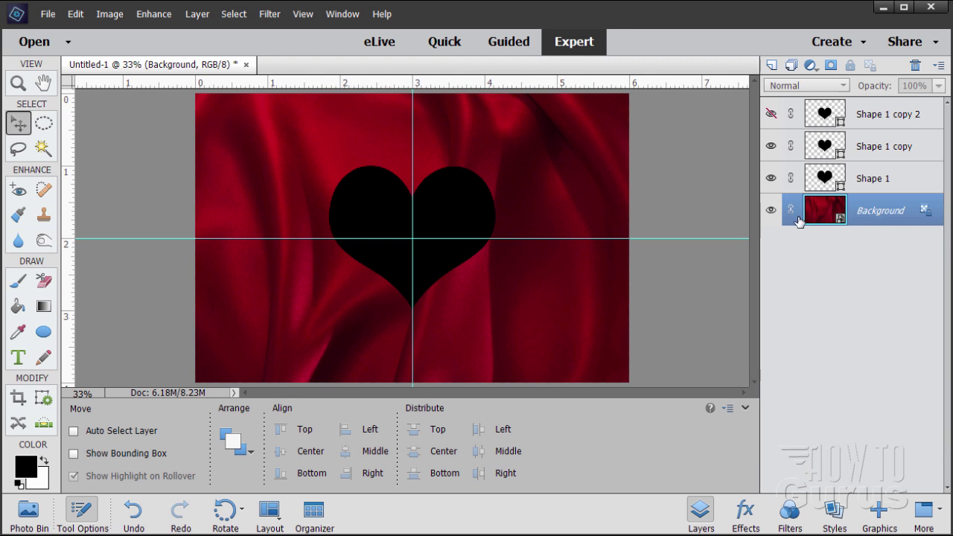
drag(808, 214, 772, 65)
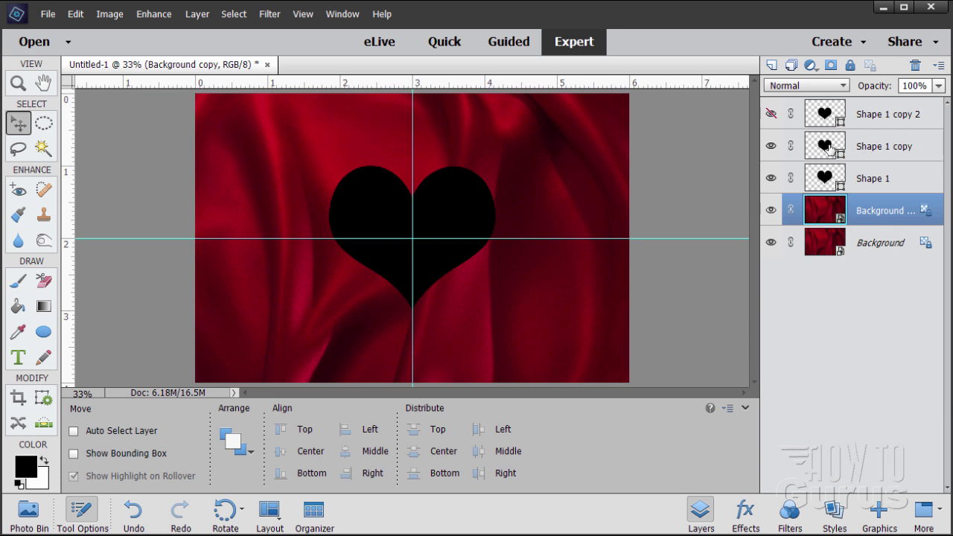
drag(835, 202, 858, 178)
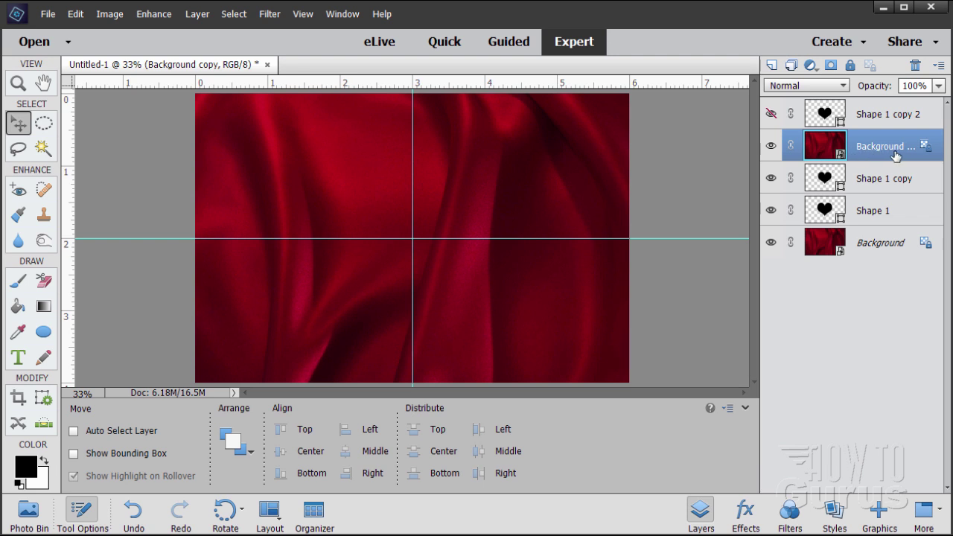
right_click(866, 152)
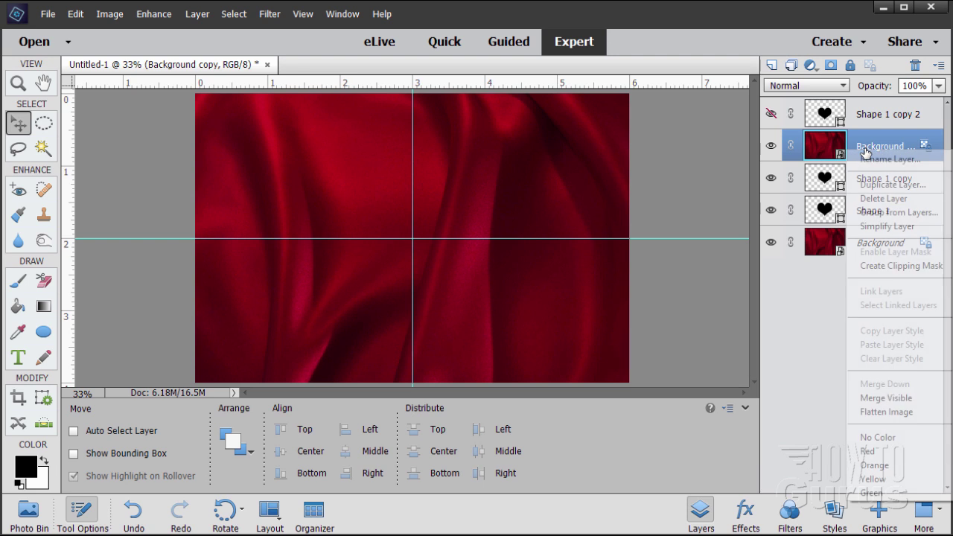
click(907, 267)
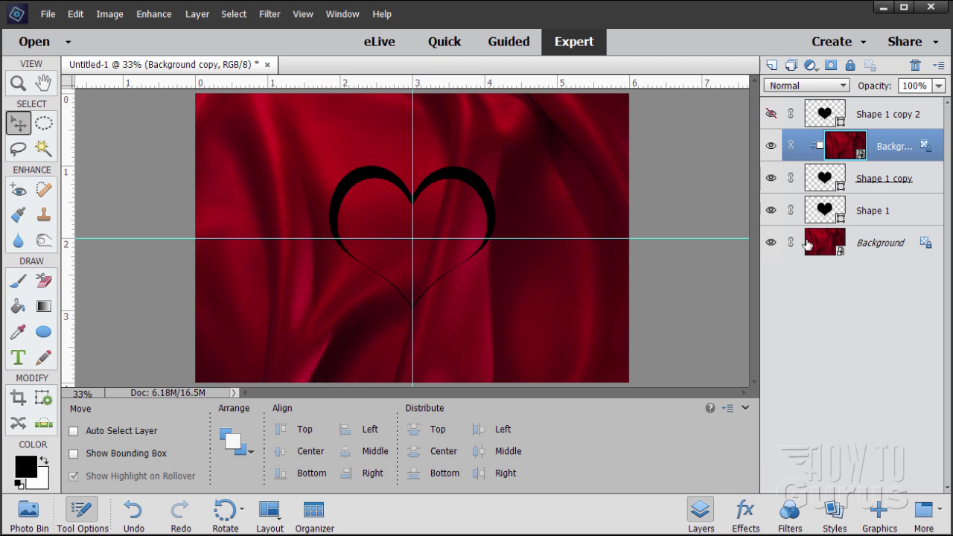
Replace the bottom Background layer's silk with the dark red background that has pale scrollwork and the word Love
click(864, 252)
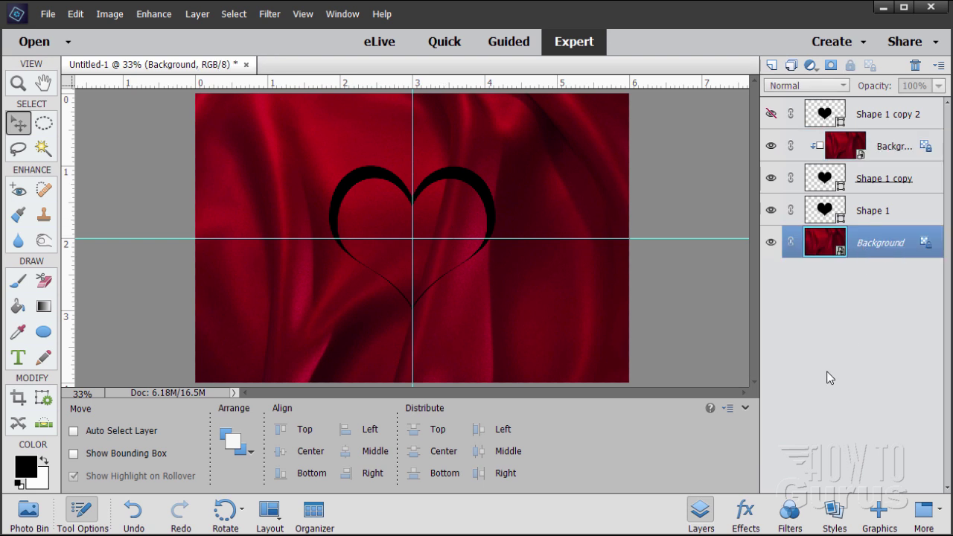
click(880, 512)
scroll(853, 386, up, 5)
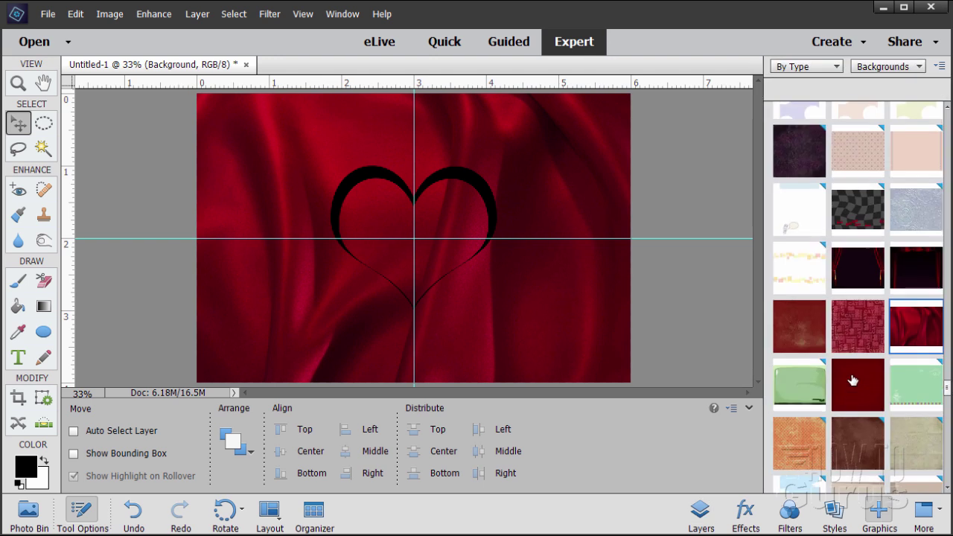
scroll(854, 379, up, 10)
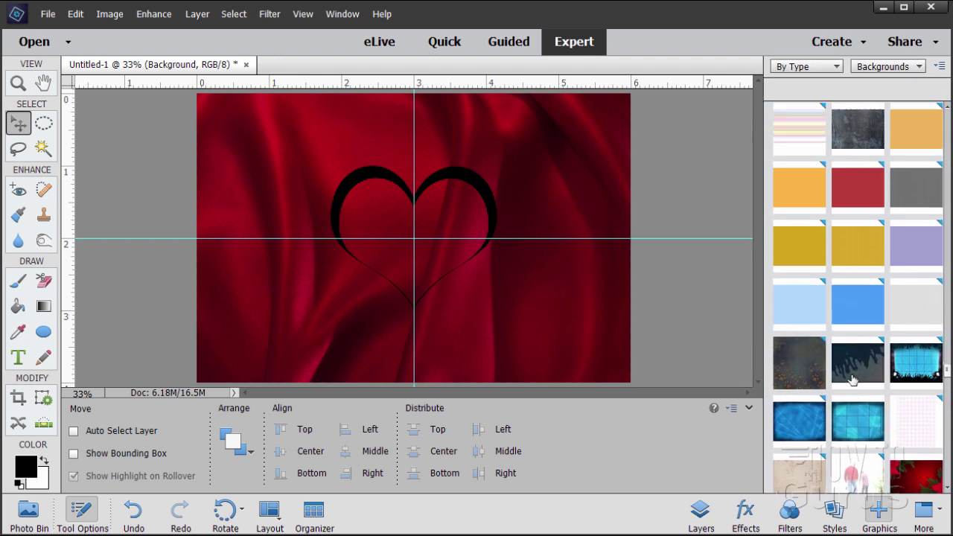
scroll(853, 380, up, 10)
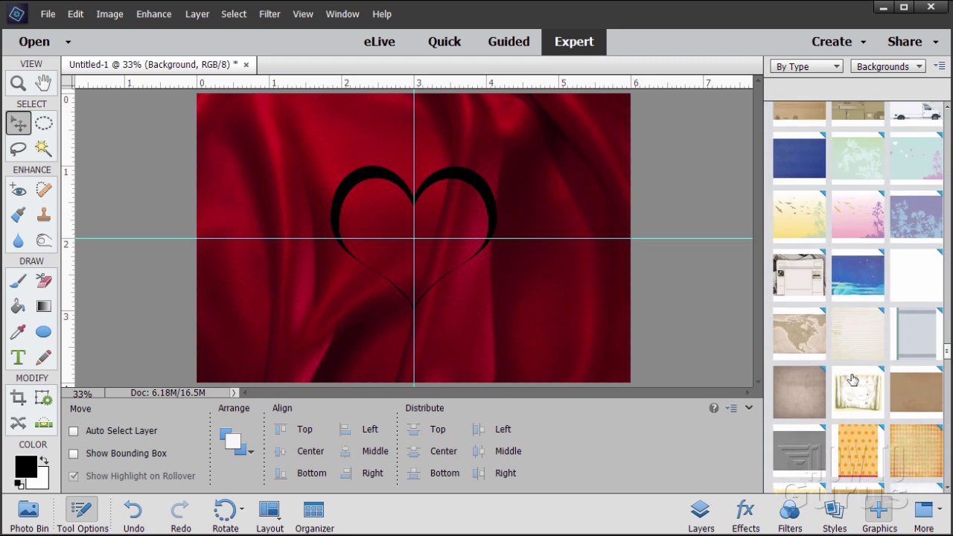
scroll(853, 379, up, 3)
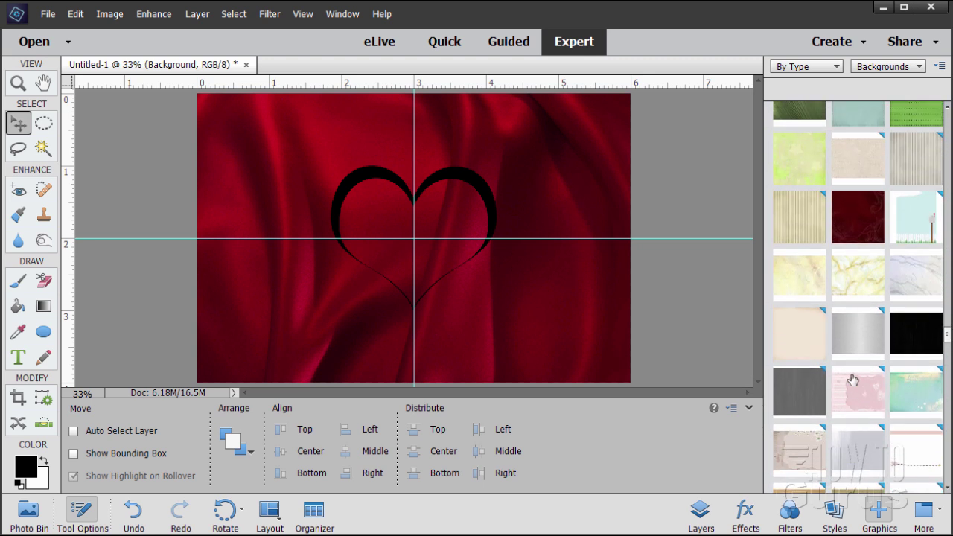
scroll(853, 380, up, 1)
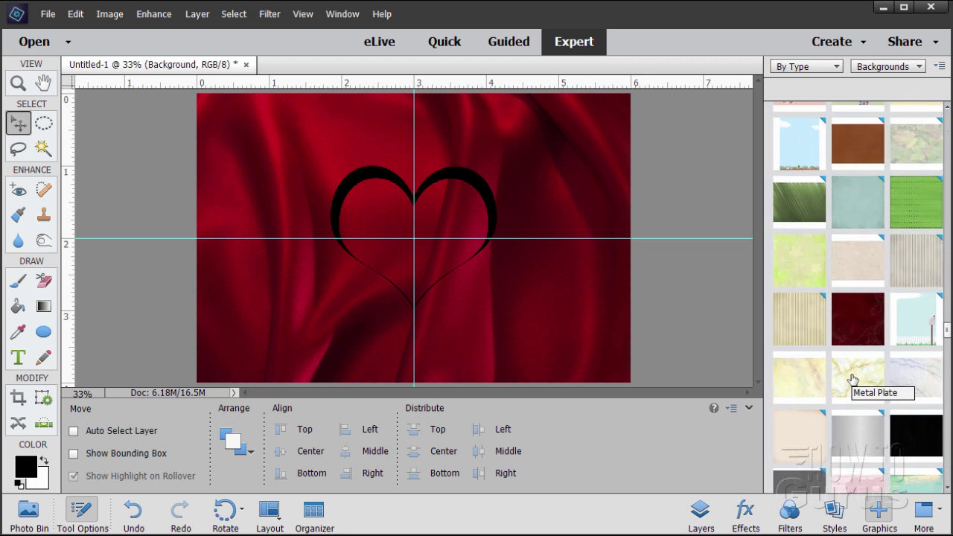
double_click(857, 332)
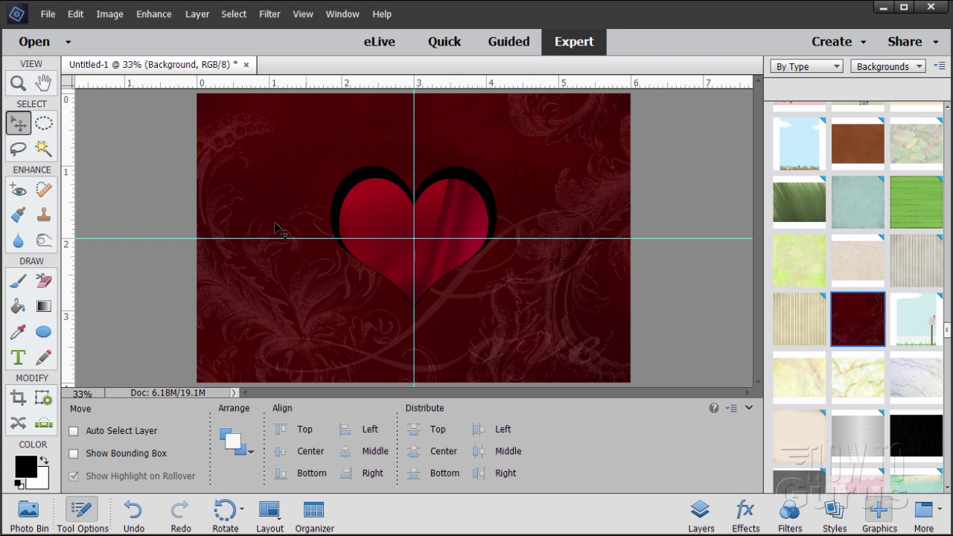
Hide the guides and shift the clipped silk layer to the right so its folds run through the middle of the heart
click(303, 14)
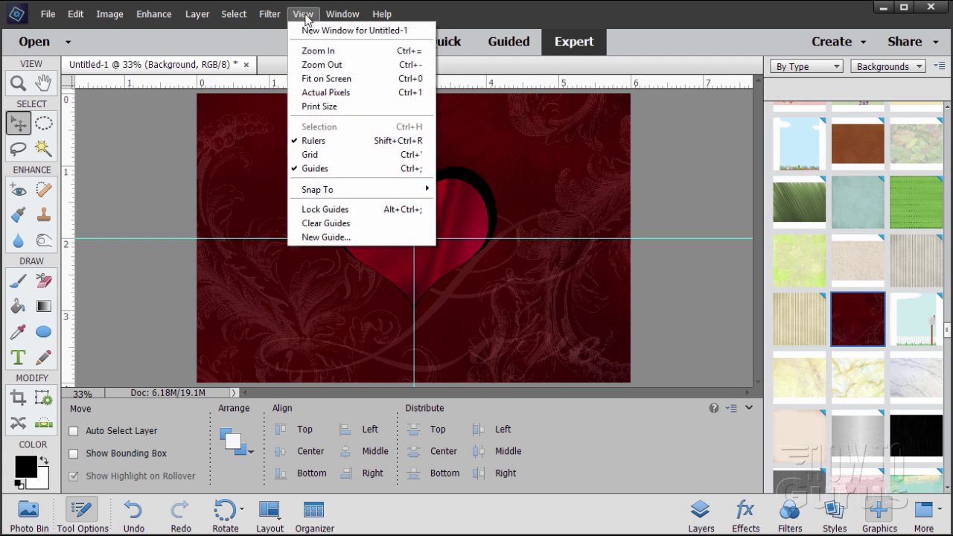
click(303, 168)
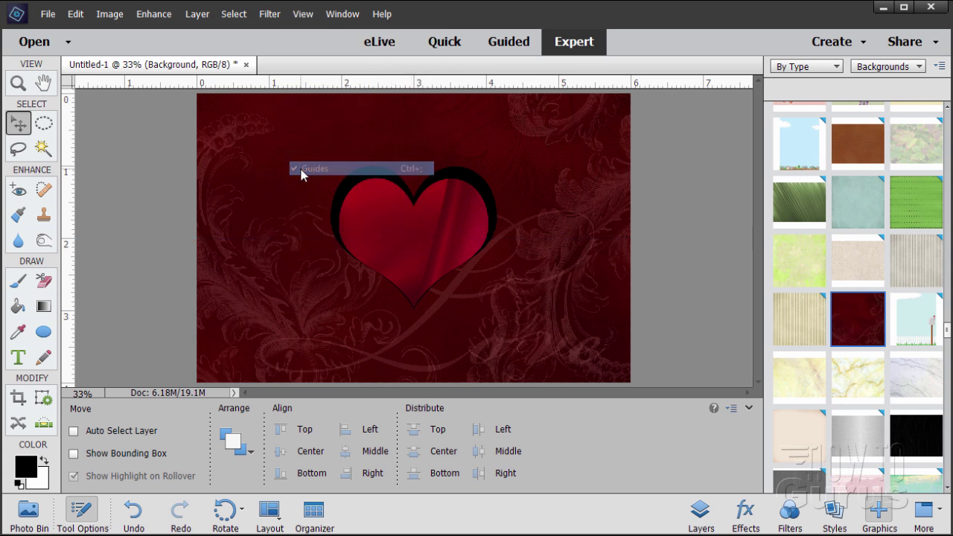
click(701, 511)
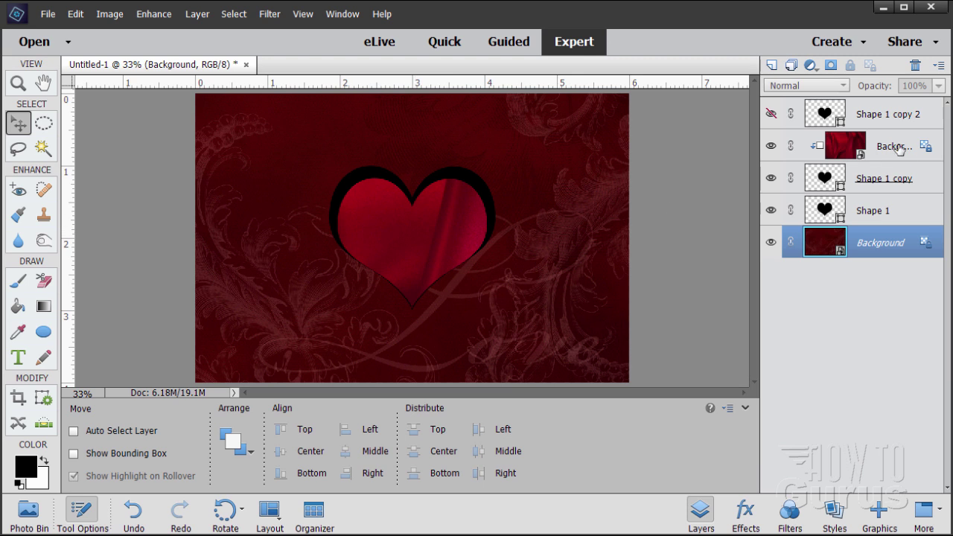
click(834, 149)
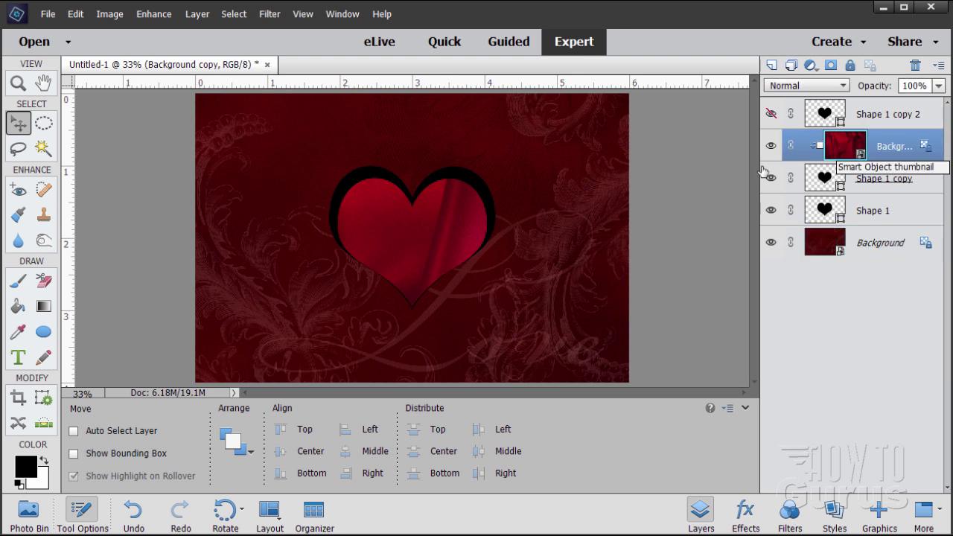
mouse_move(403, 243)
mouse_down()
mouse_move(440, 220)
mouse_move(417, 247)
mouse_move(469, 224)
mouse_move(461, 233)
mouse_move(442, 225)
mouse_move(478, 228)
mouse_move(422, 225)
mouse_move(459, 231)
mouse_move(447, 220)
mouse_move(435, 233)
mouse_move(439, 167)
mouse_move(486, 177)
mouse_move(458, 188)
mouse_move(418, 246)
mouse_up()
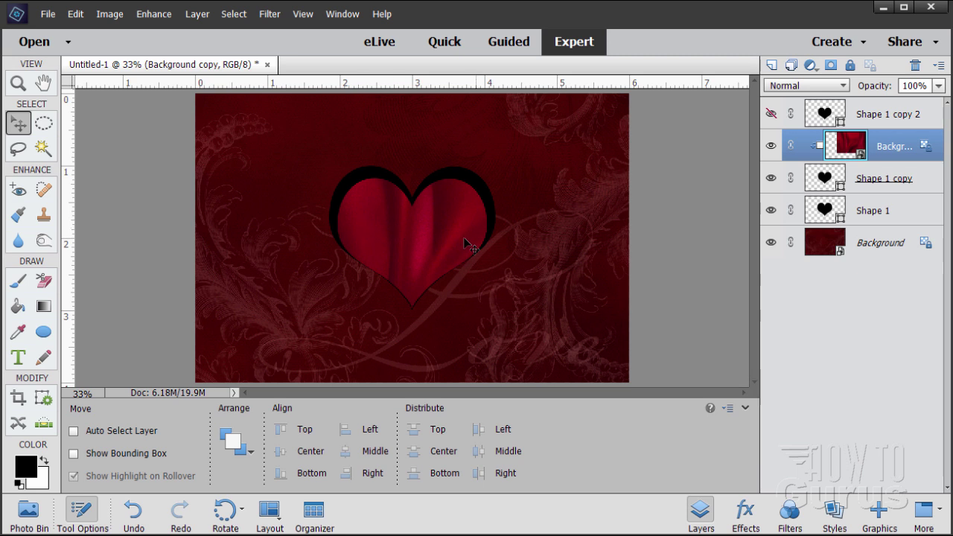
Apply the first bevel in the second row of the Bevels styles to the Shape 1 copy heart layer
click(854, 176)
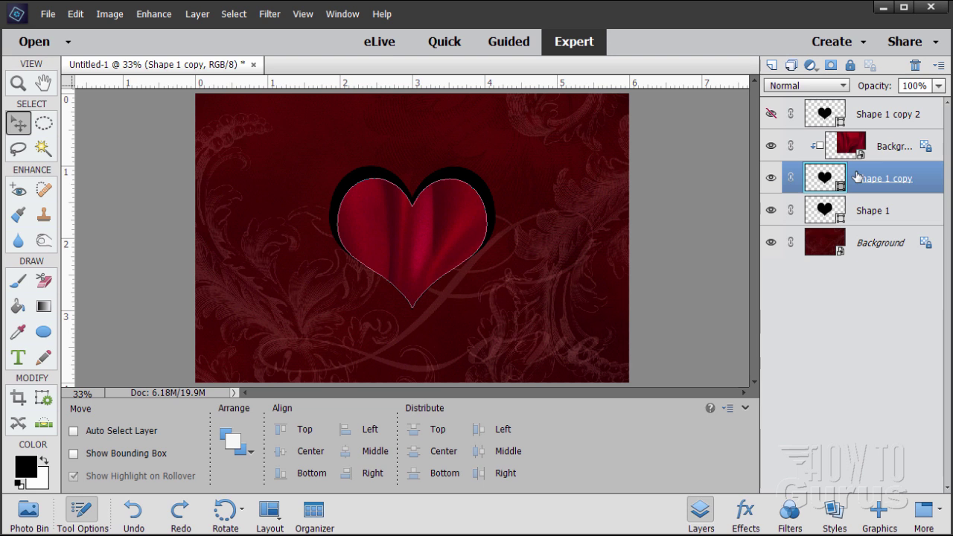
click(834, 512)
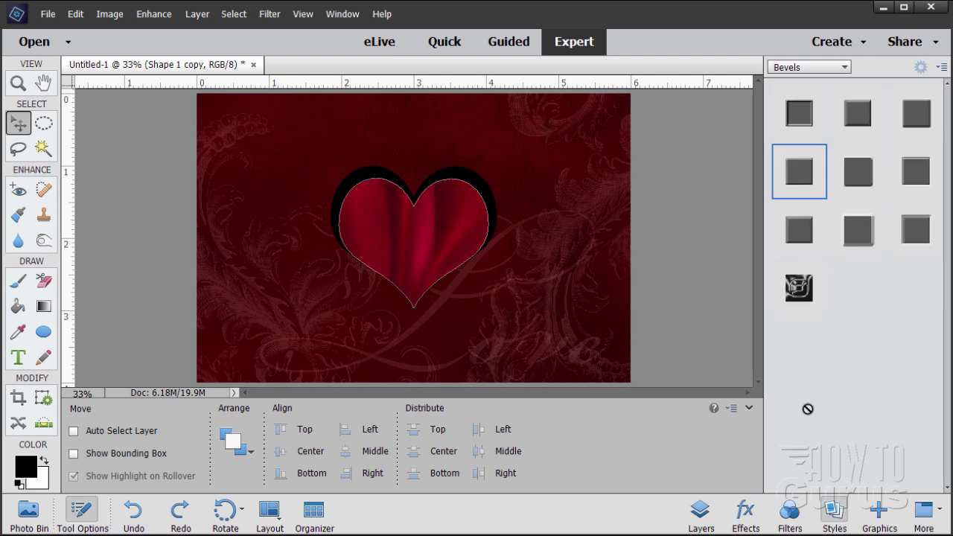
click(808, 67)
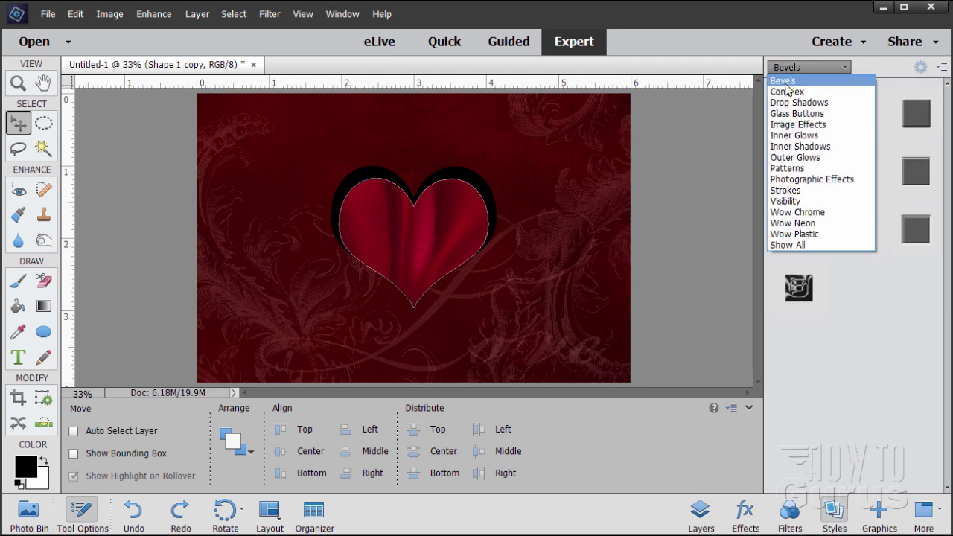
click(786, 84)
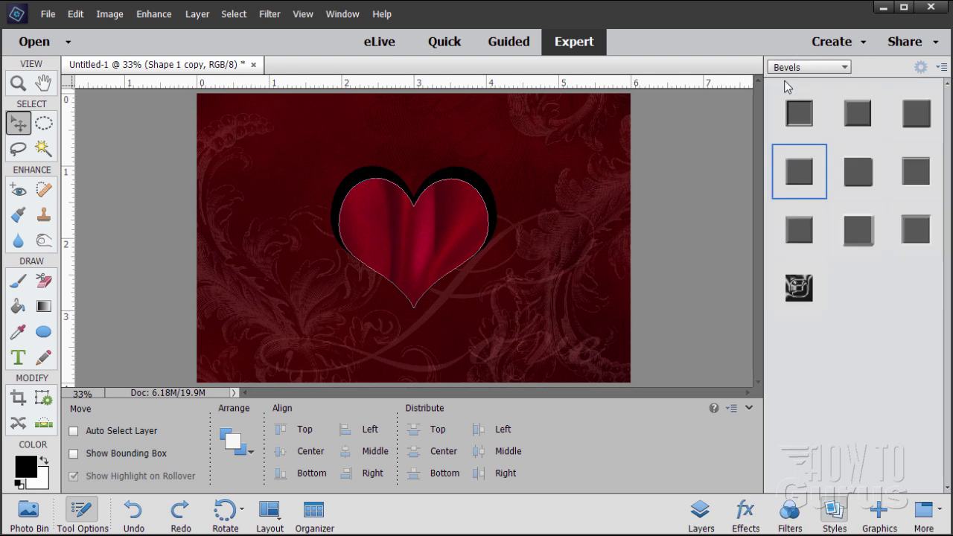
click(797, 181)
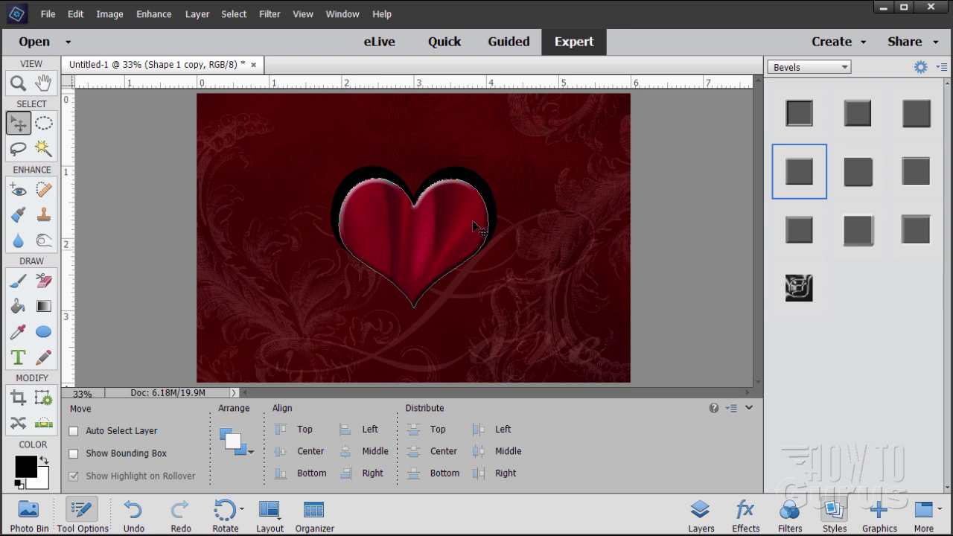
Set the bevel size in Shape 1 copy's layer style to 165 px
click(703, 512)
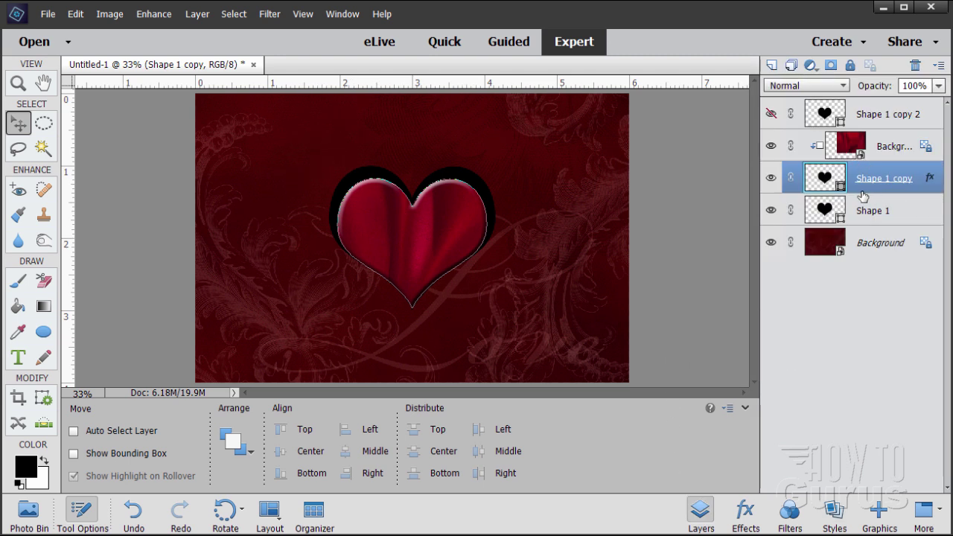
double_click(930, 181)
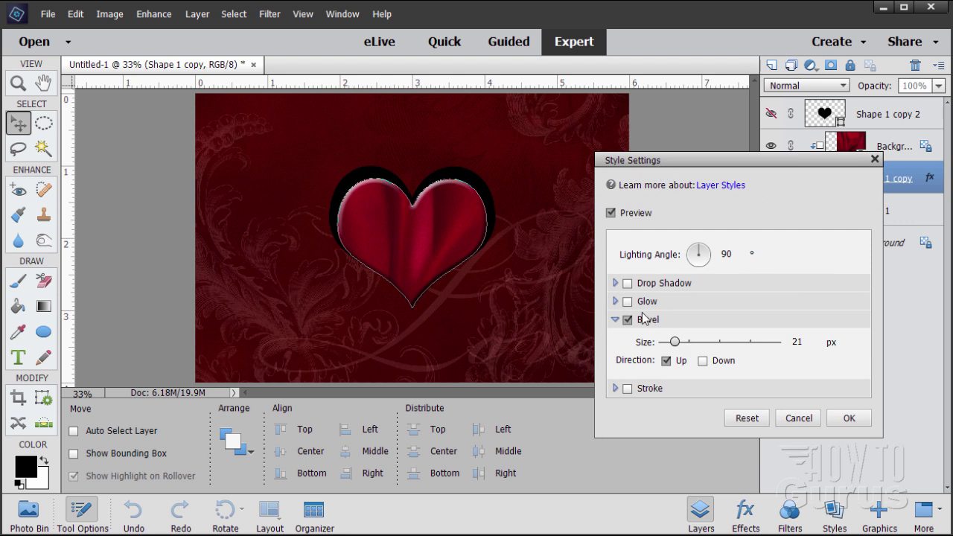
double_click(800, 341)
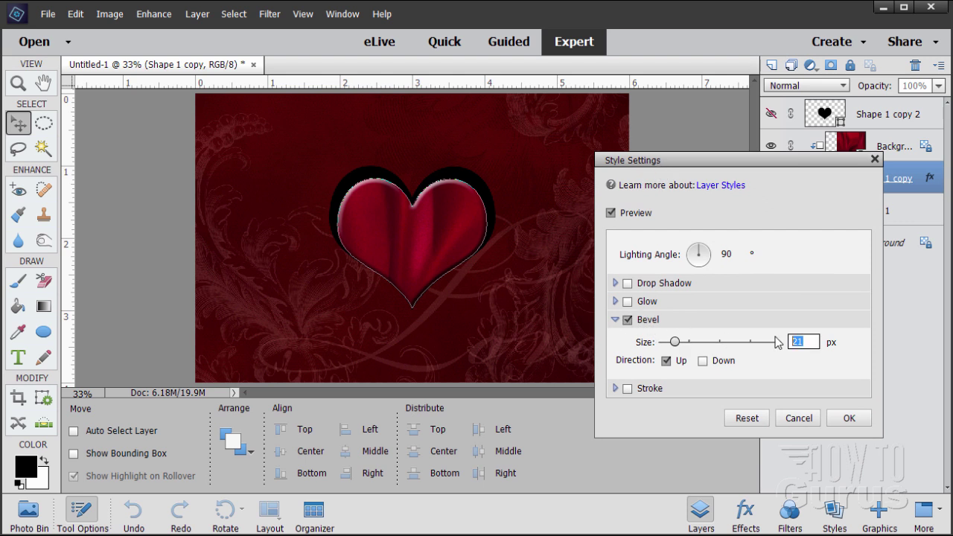
text(165)
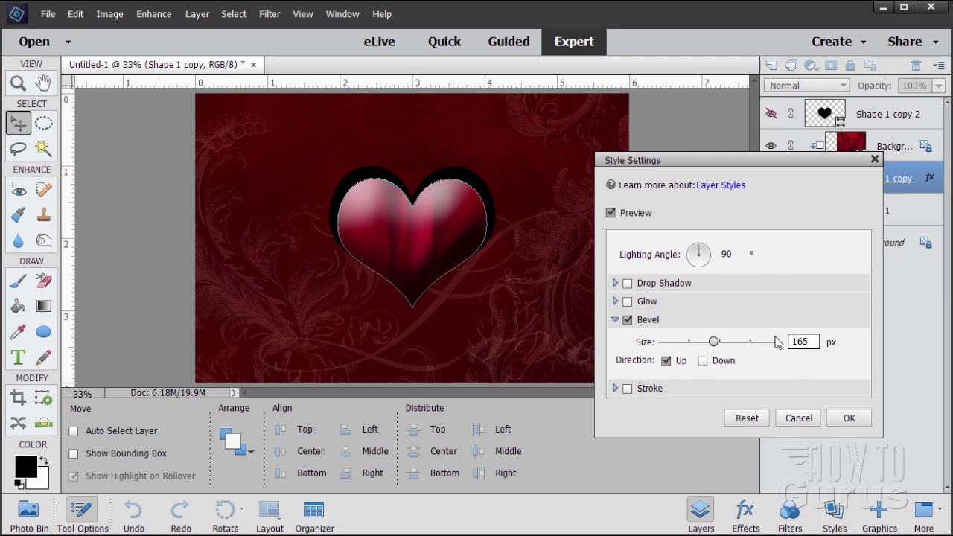
click(849, 419)
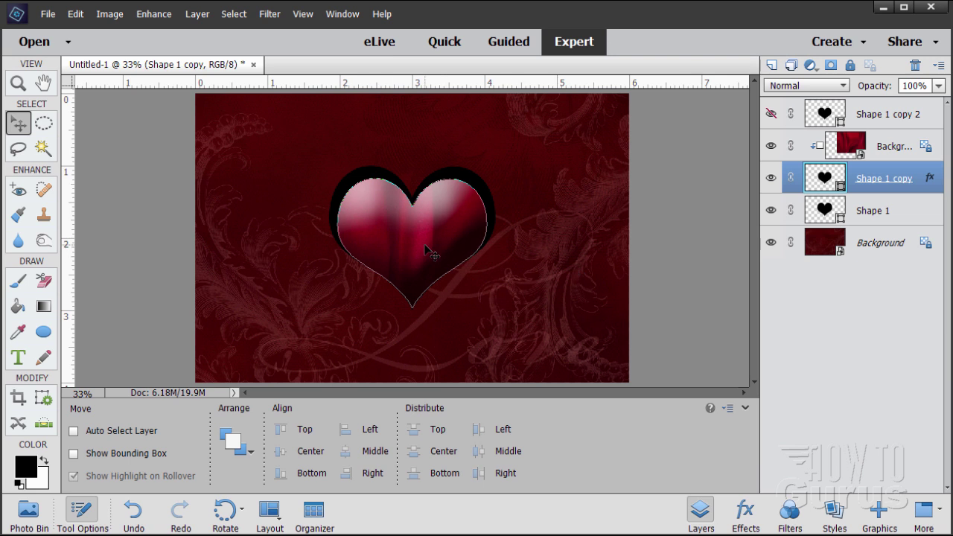
Unhide the Shape 1 copy 2 heart layer and set the foreground color to red ec0505
click(876, 118)
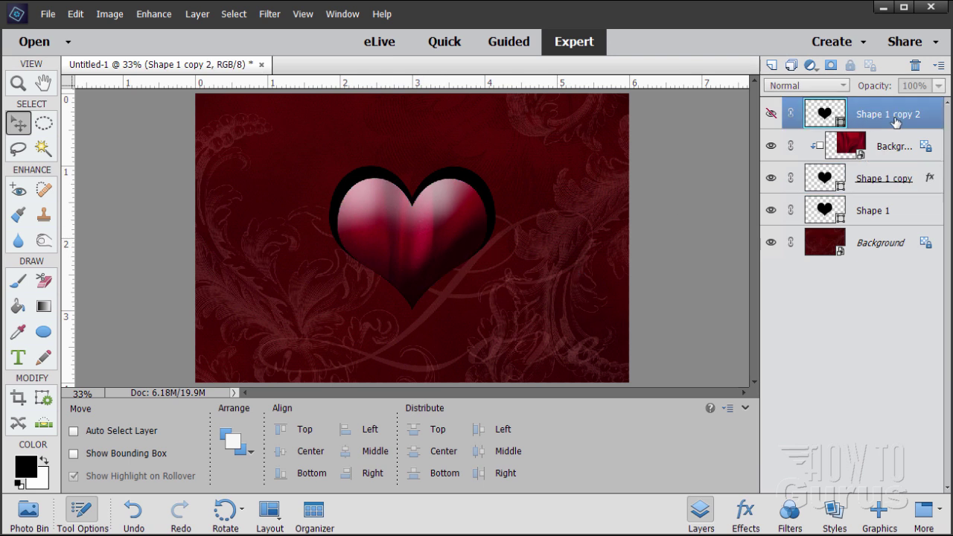
click(771, 116)
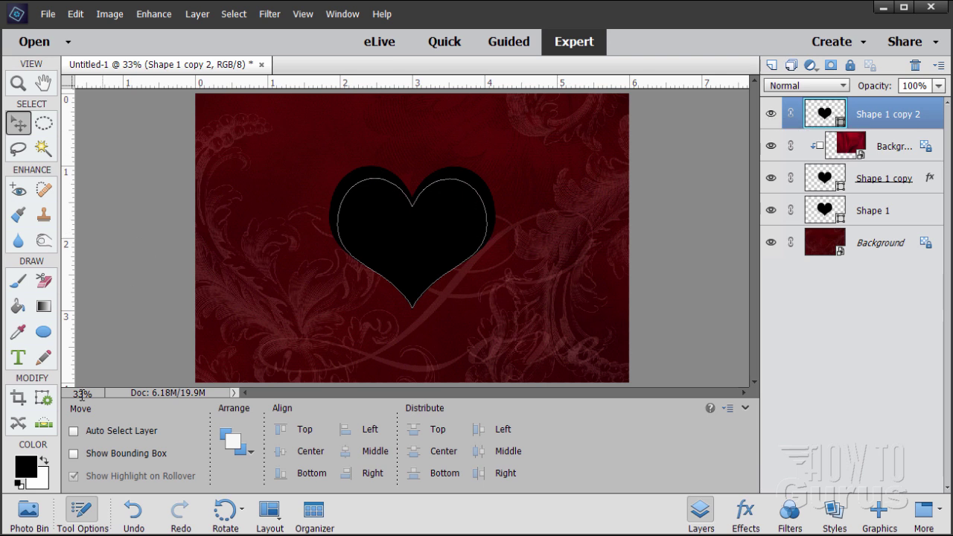
click(27, 469)
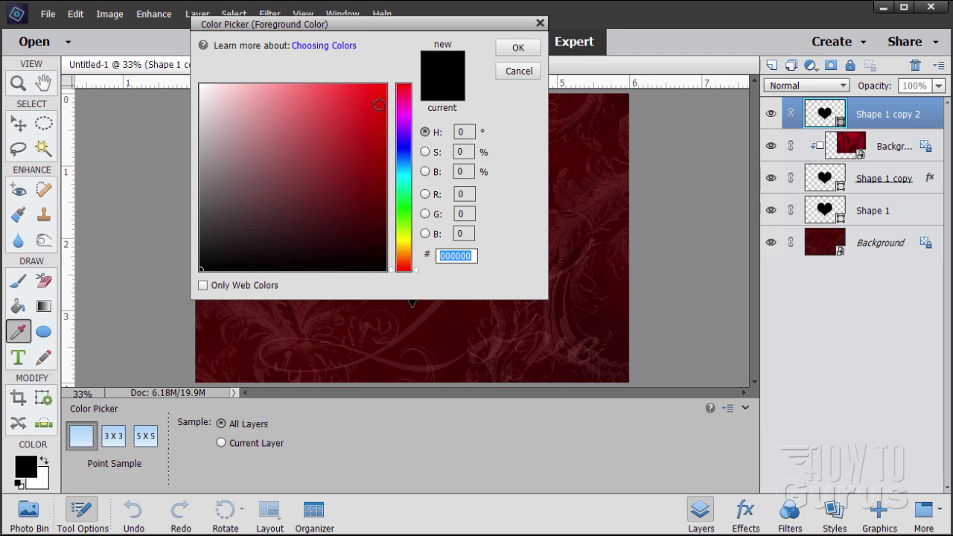
drag(382, 105, 384, 101)
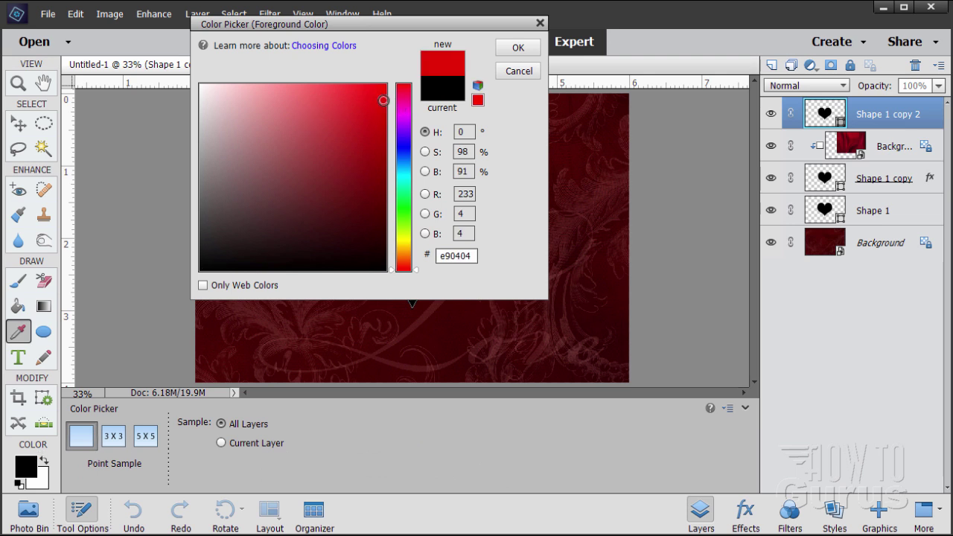
click(475, 256)
drag(475, 256, 424, 258)
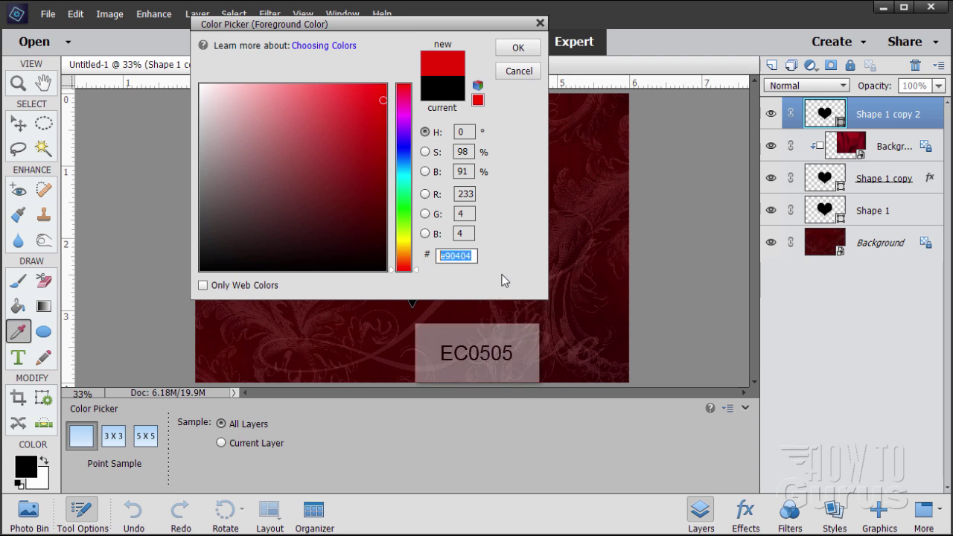
text(ec)
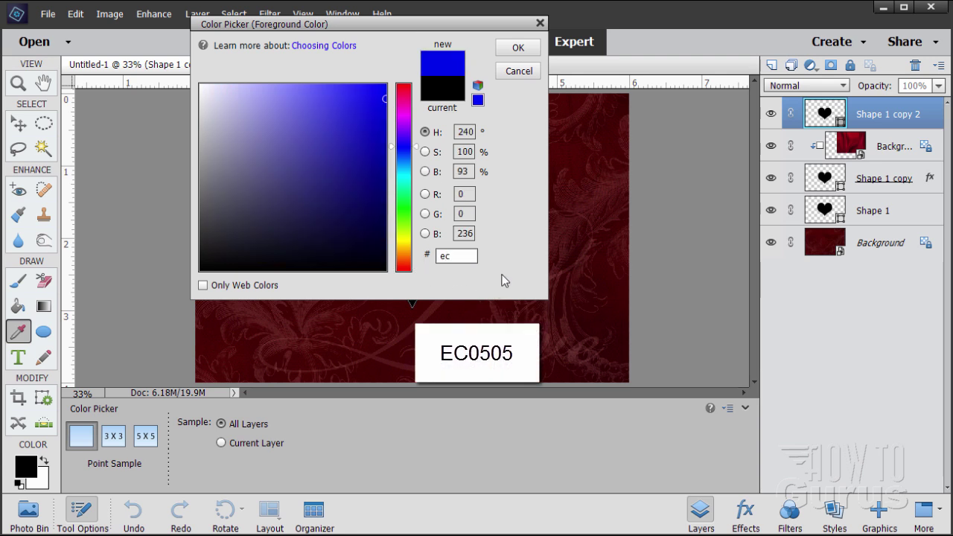
text(0505)
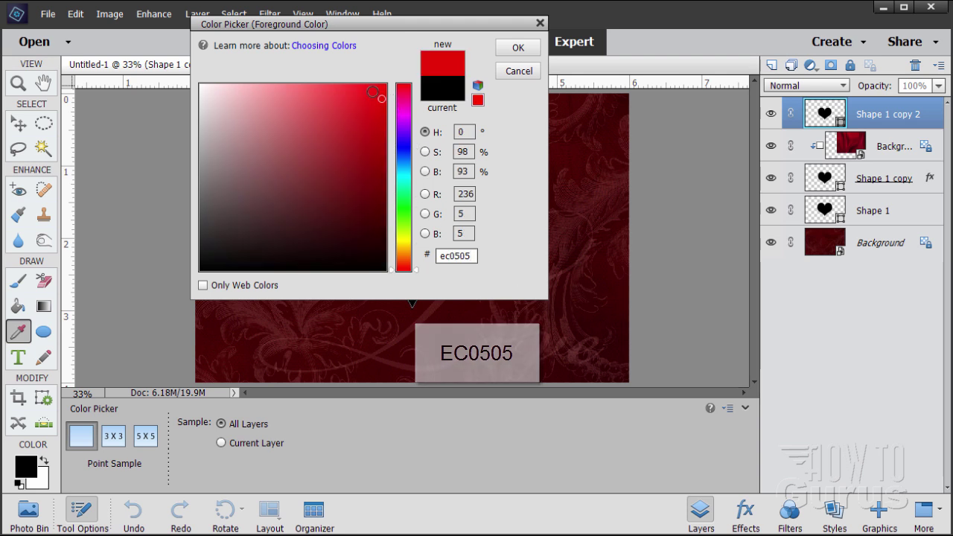
click(517, 48)
key(v)
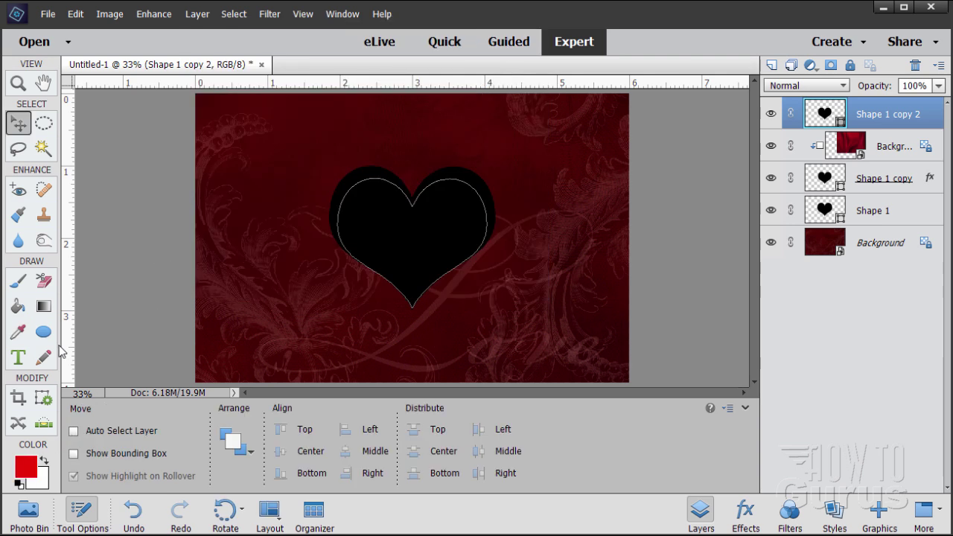
Fill the Shape 1 copy 2 heart with the red foreground color and set its blend mode to Soft Light
click(21, 308)
click(388, 249)
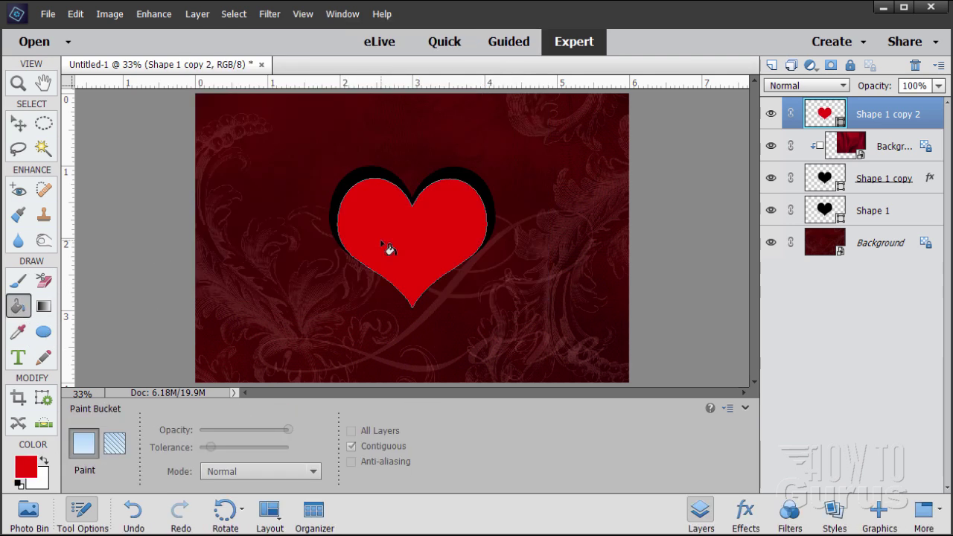
key(v)
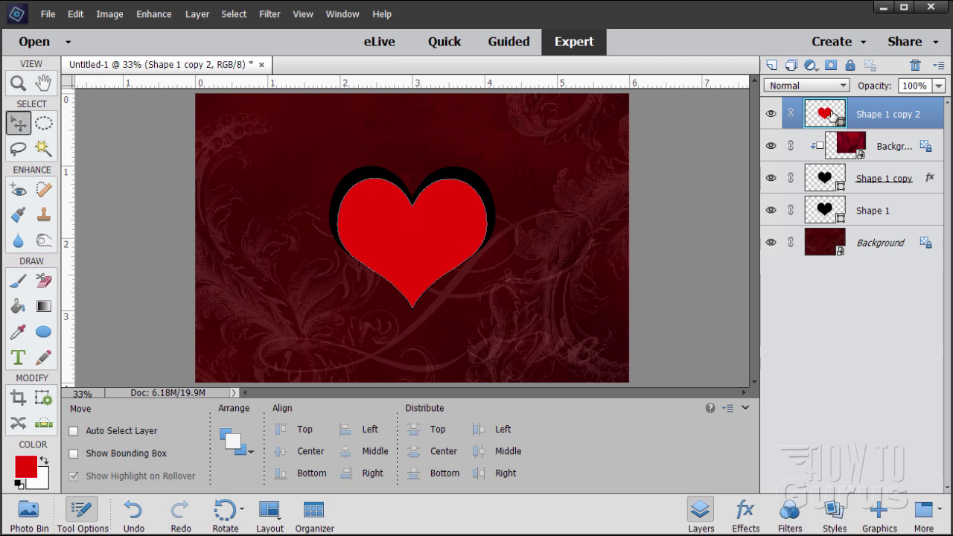
click(793, 88)
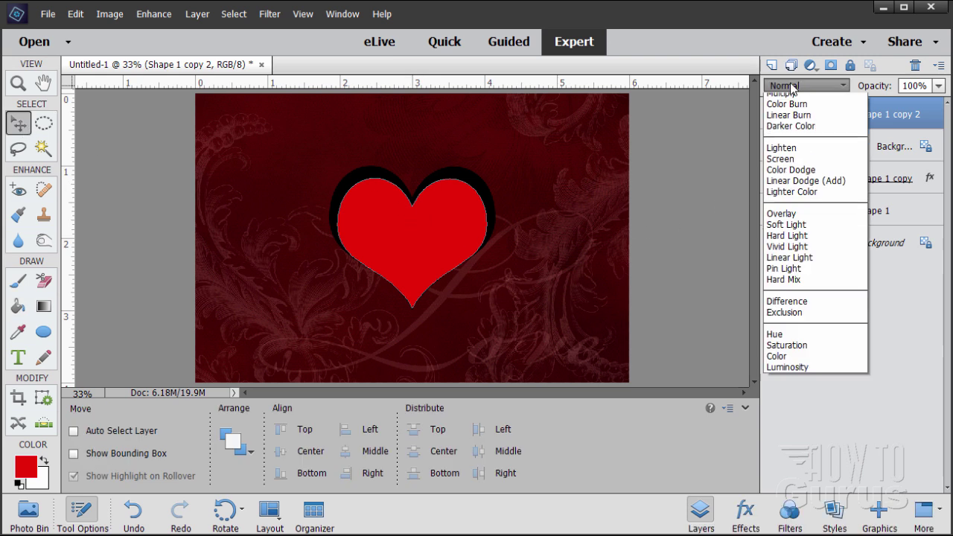
click(805, 274)
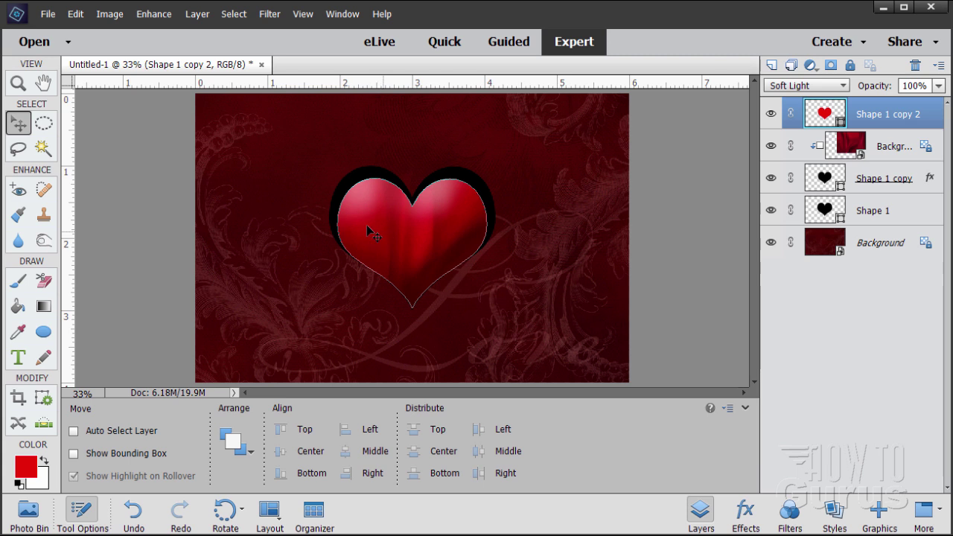
Duplicate the beveled Shape 1 copy layer and clip the silk Background copy layer to the duplicate heart
click(881, 178)
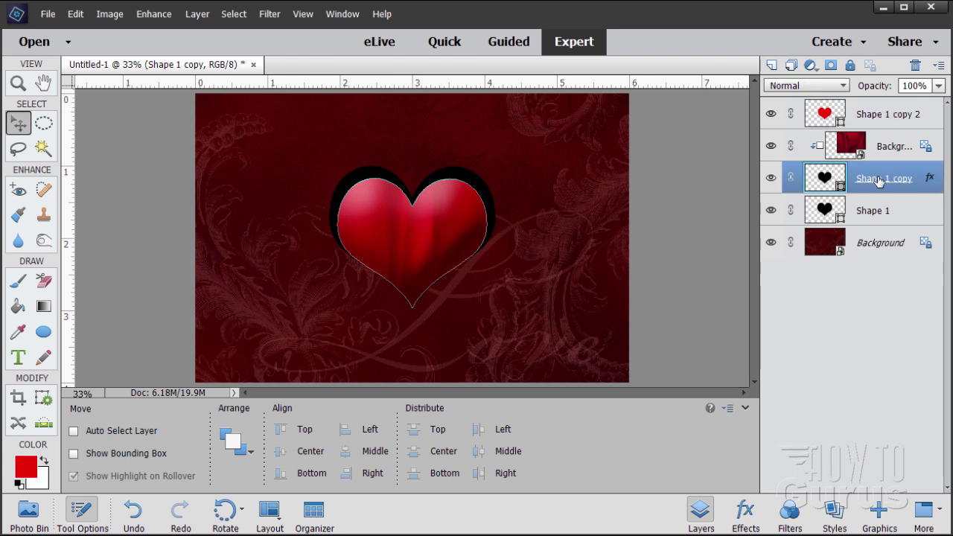
drag(864, 173, 773, 64)
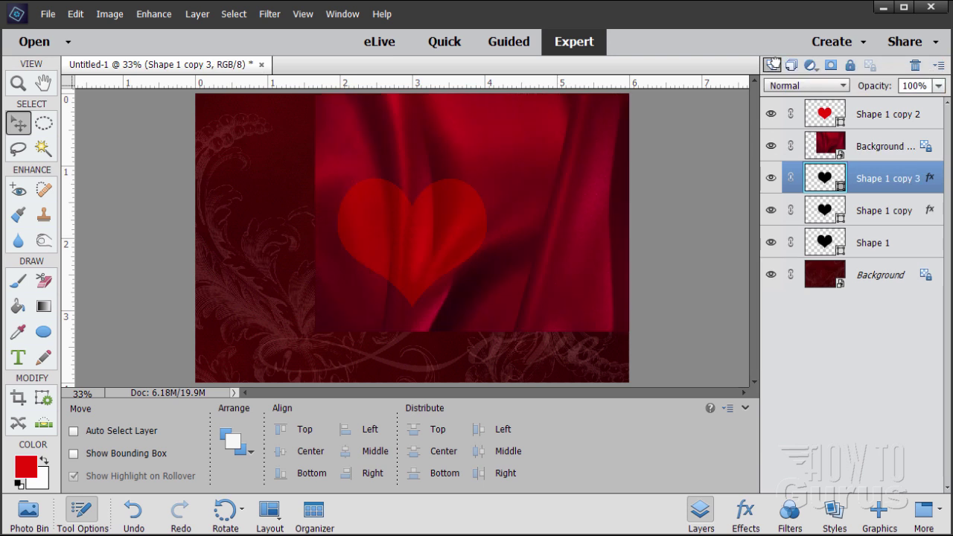
click(870, 152)
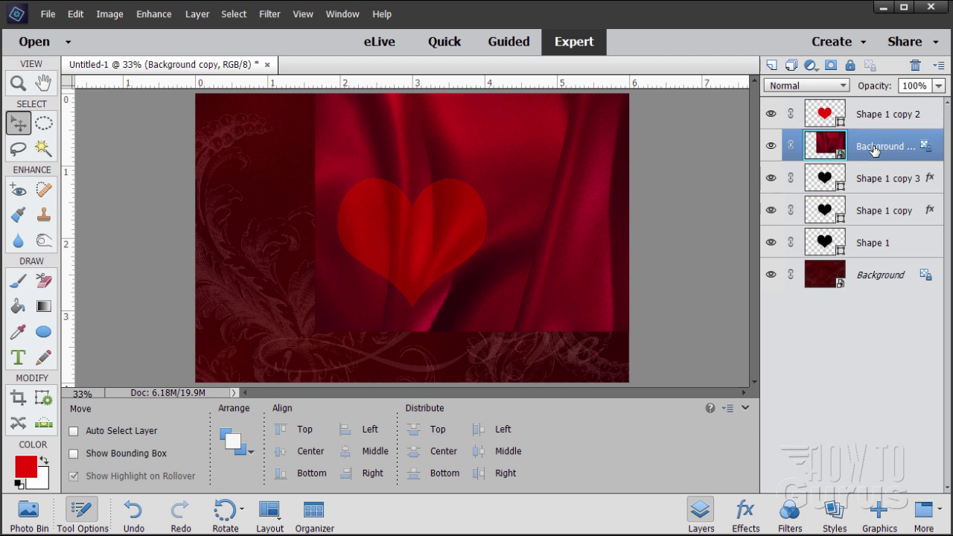
right_click(874, 150)
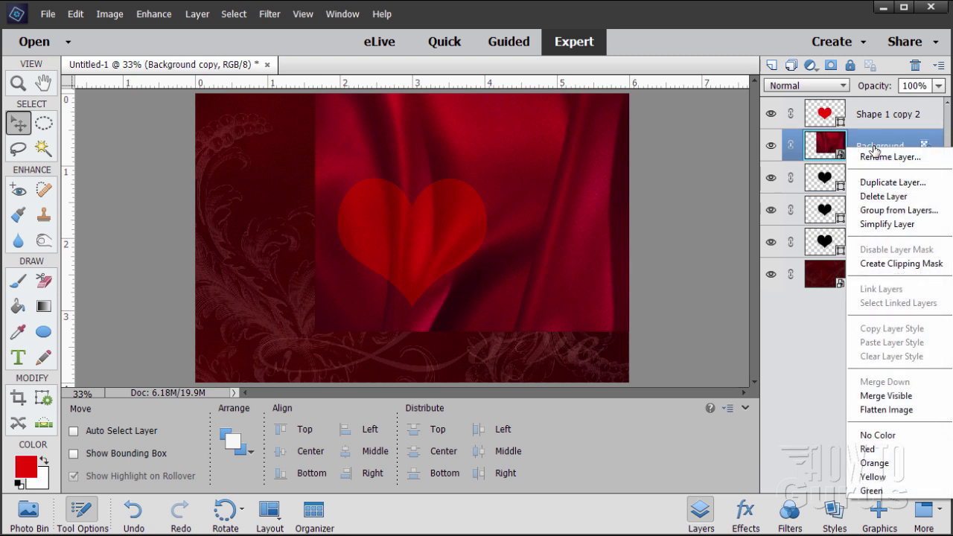
click(890, 265)
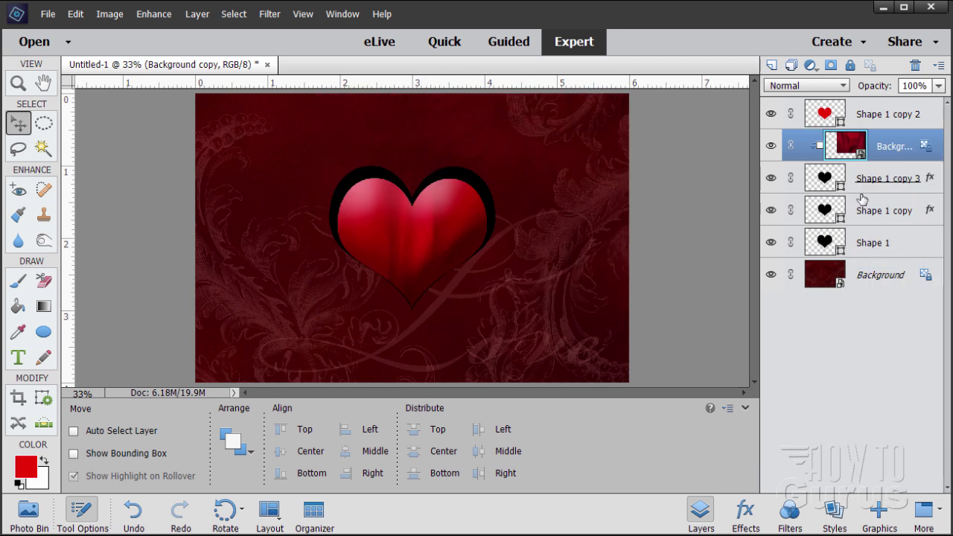
Set the blend mode of the duplicate heart layer, Shape 1 copy 3, to Linear Dodge (Add)
click(880, 177)
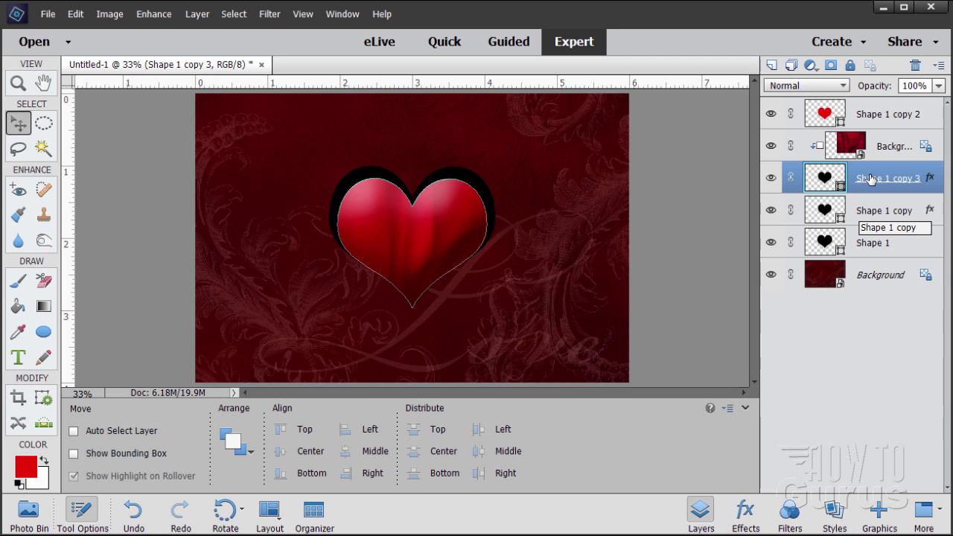
click(818, 86)
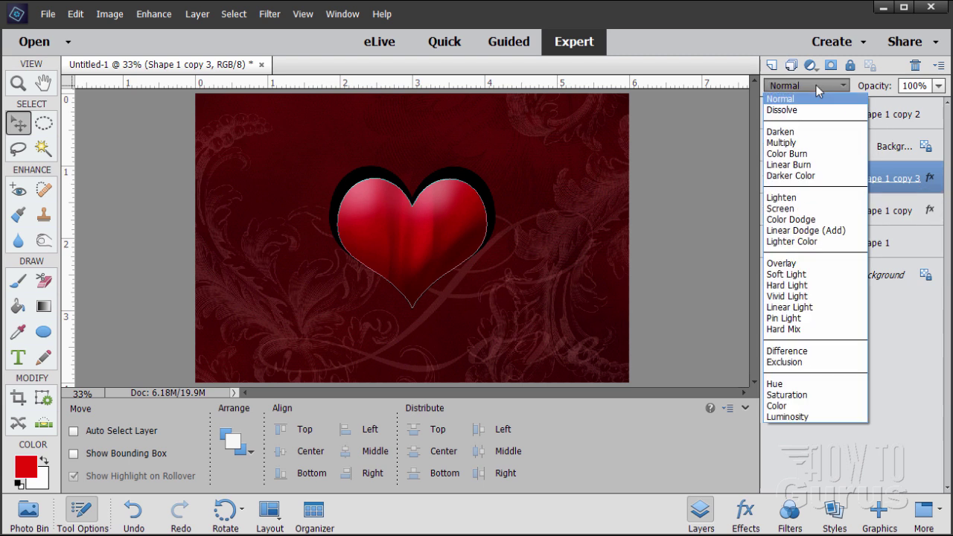
click(798, 231)
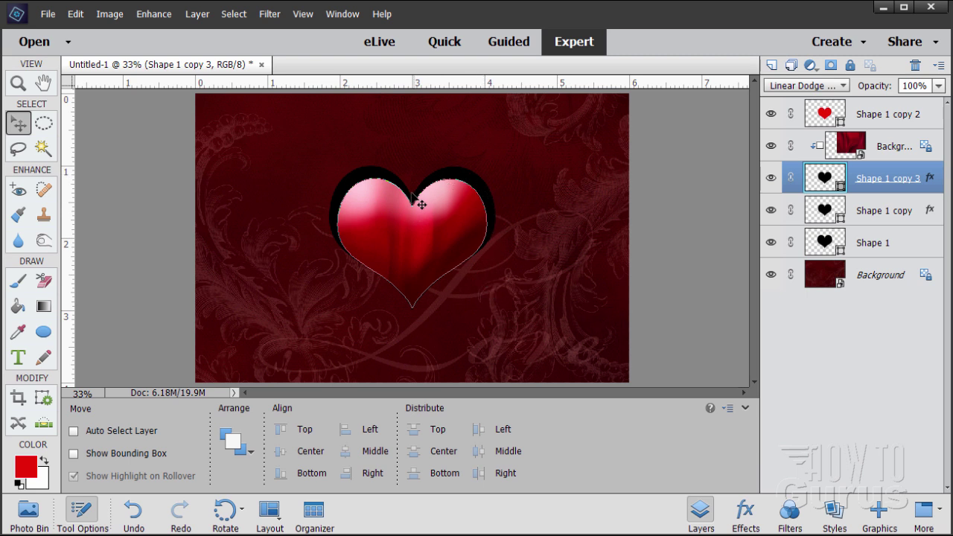
Change the blend mode of the larger black heart layer, Shape 1, to Overlay
click(909, 246)
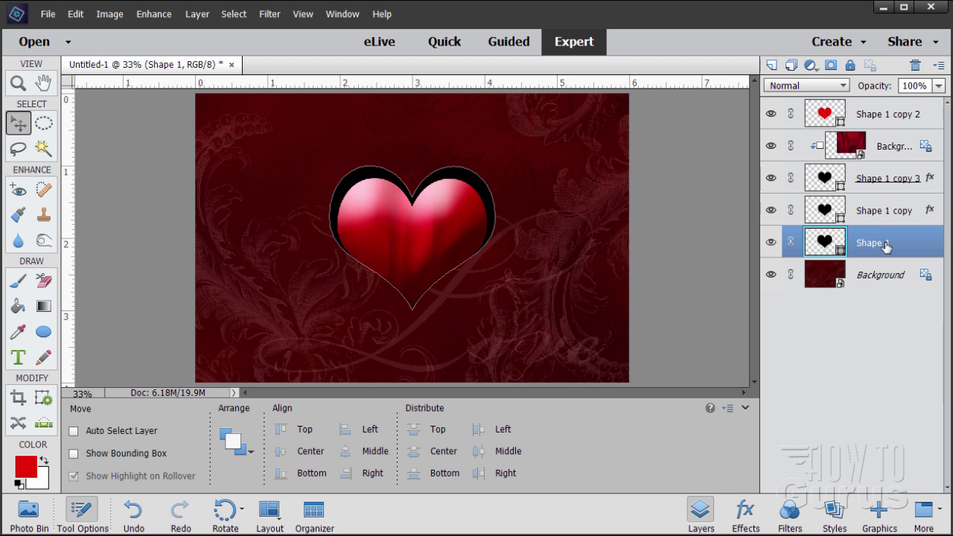
click(799, 86)
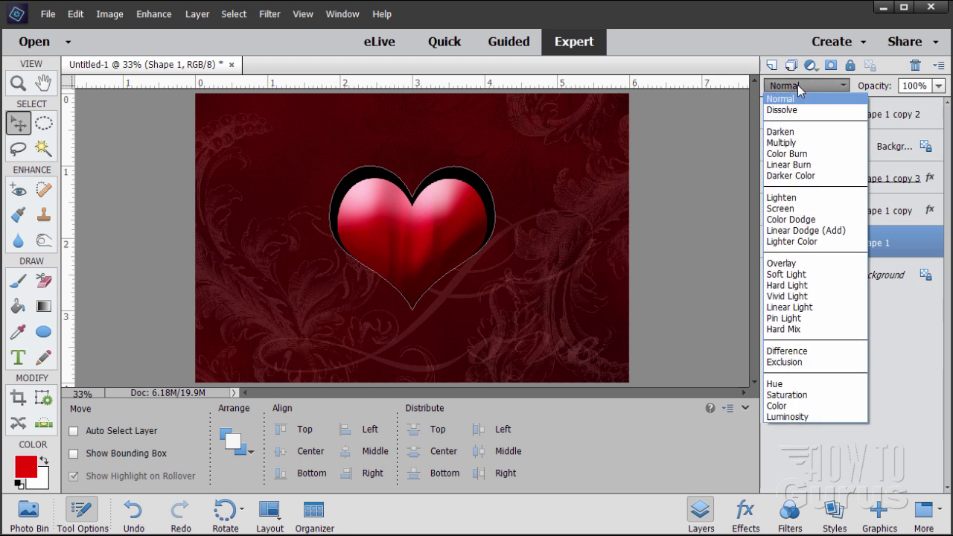
click(798, 264)
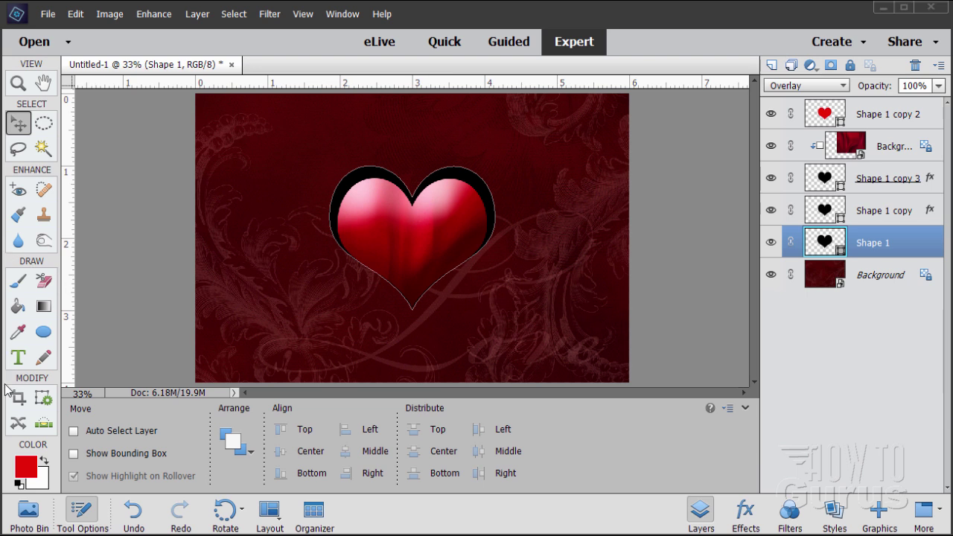
Add a Levels adjustment layer directly above the Background layer, using the default name and Normal mode
click(866, 278)
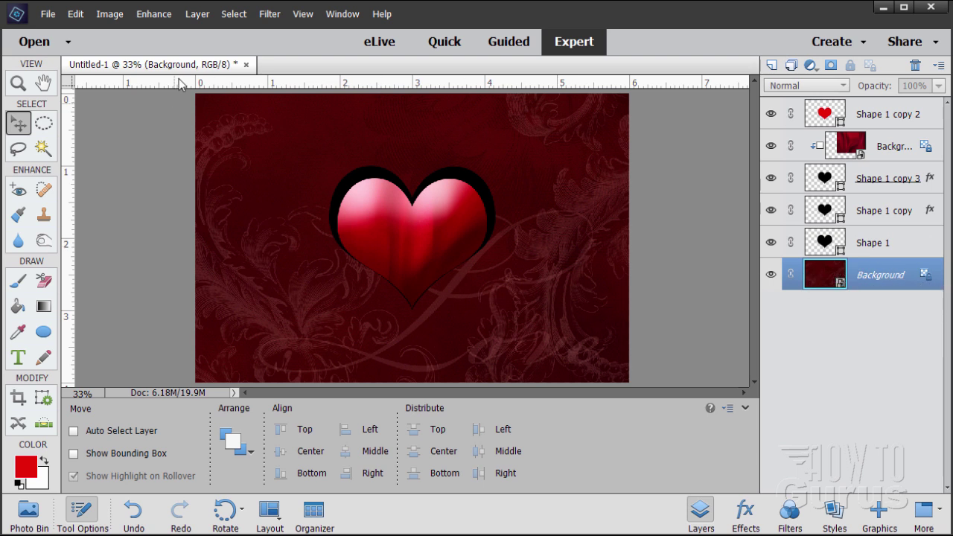
click(192, 21)
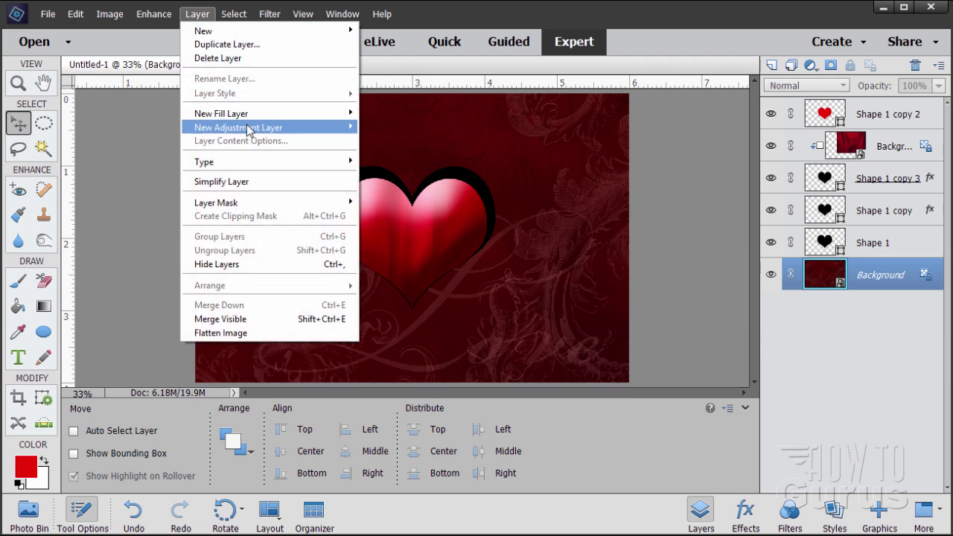
mouse_move(302, 130)
click(394, 128)
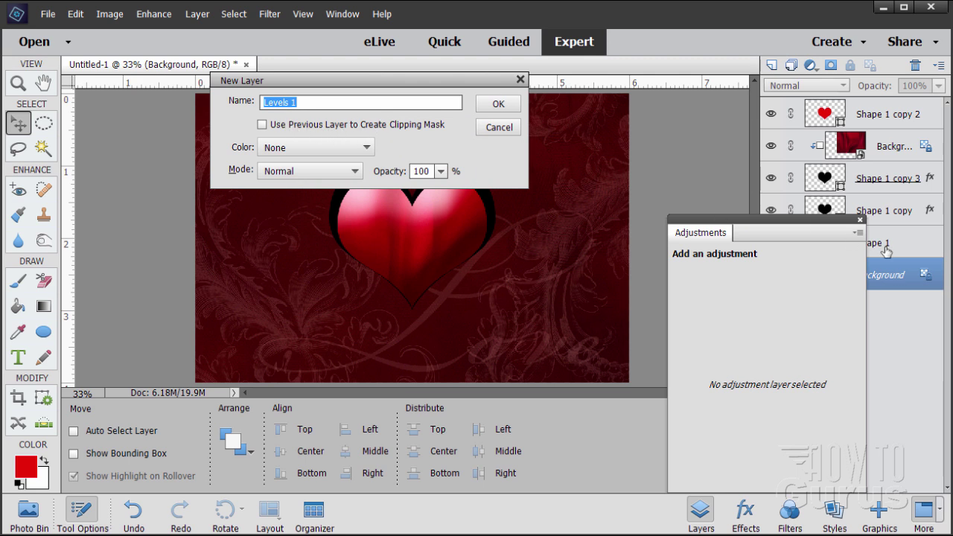
click(499, 105)
drag(777, 232, 687, 217)
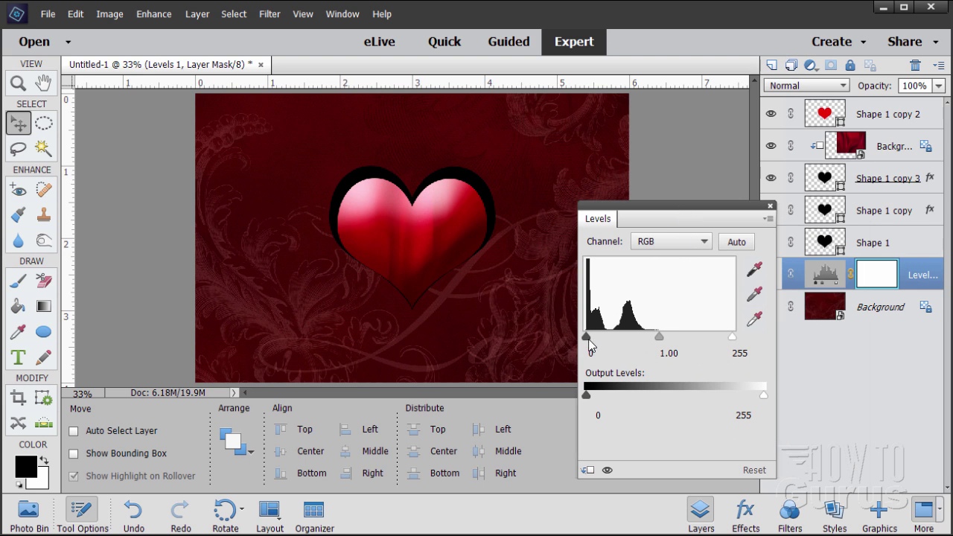
Brighten the background by setting the Levels midtone input to 1.87 and the highlight input to 128
click(683, 351)
drag(684, 351, 638, 348)
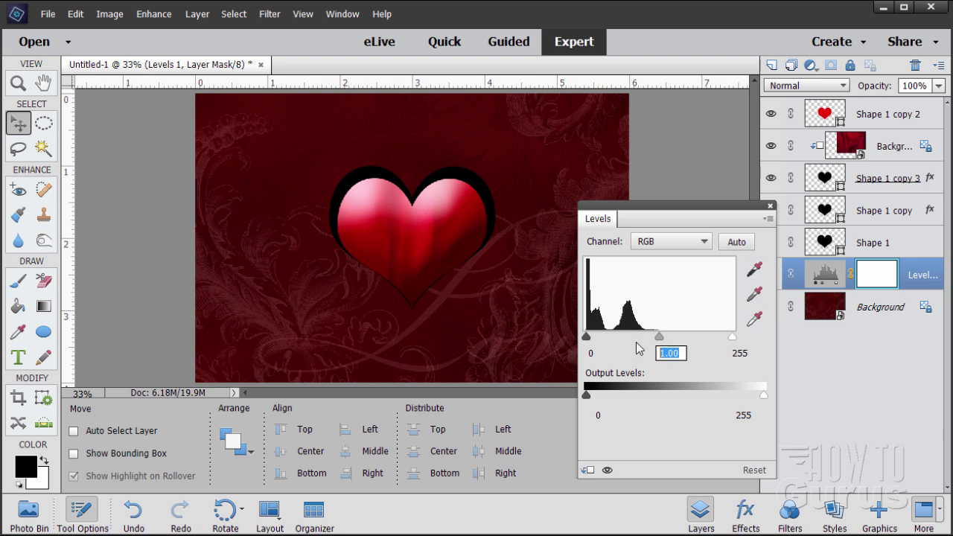
text(1.87)
key(Return)
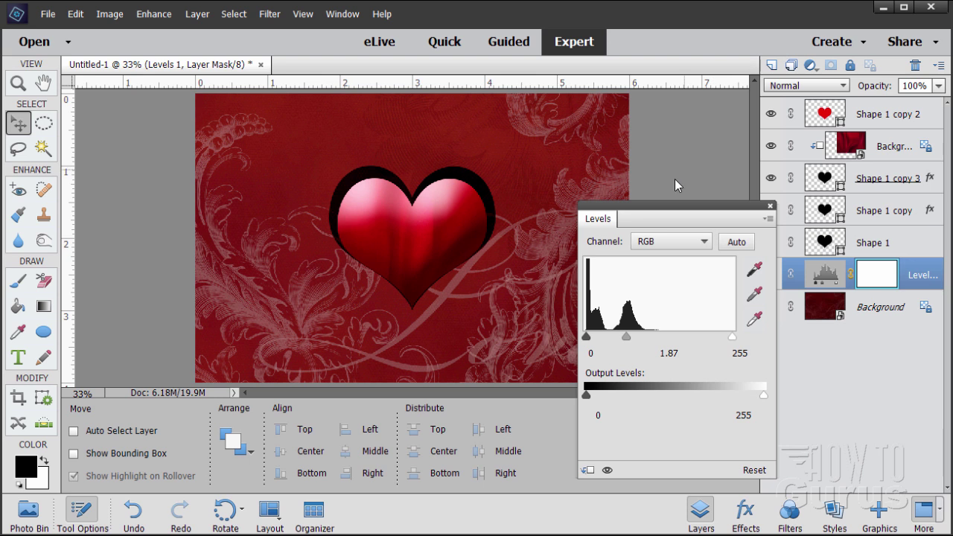
double_click(742, 355)
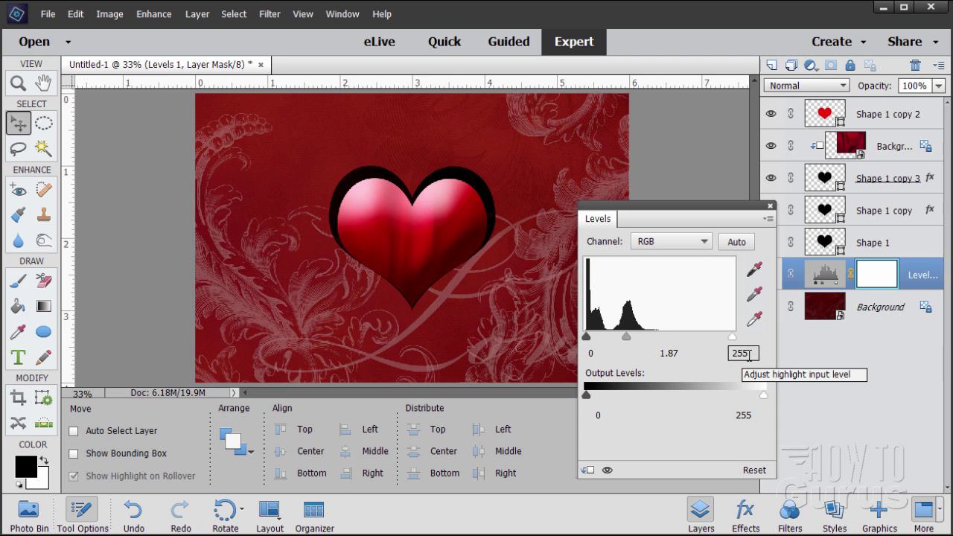
text(1)
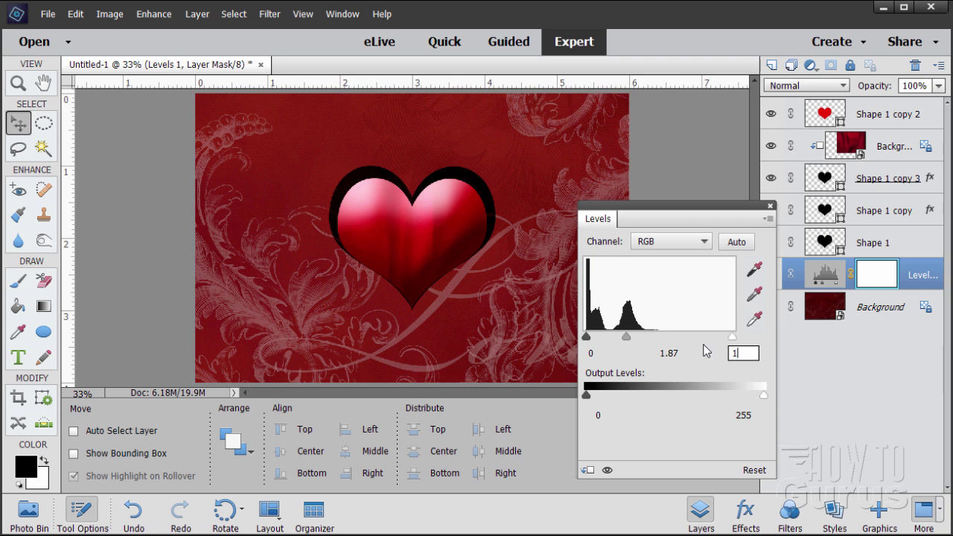
text(28)
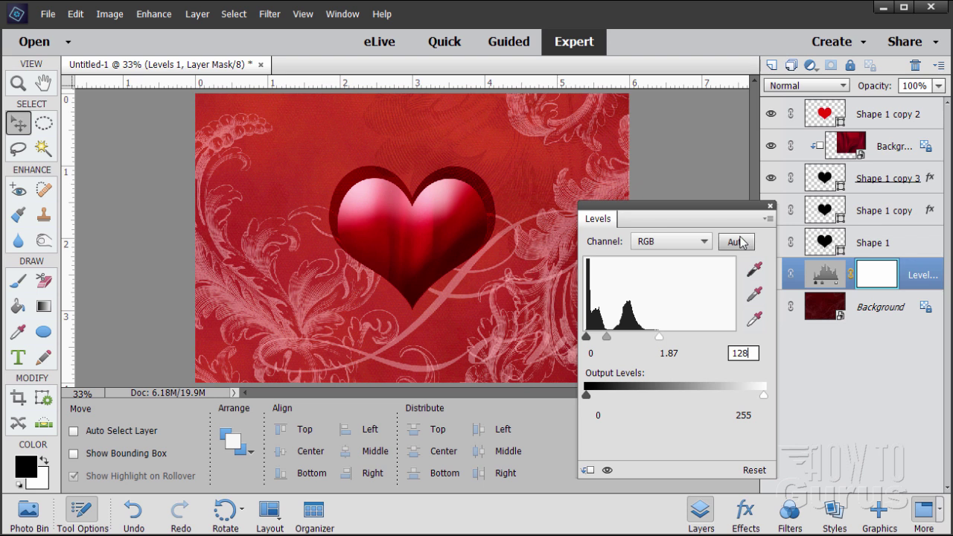
click(771, 207)
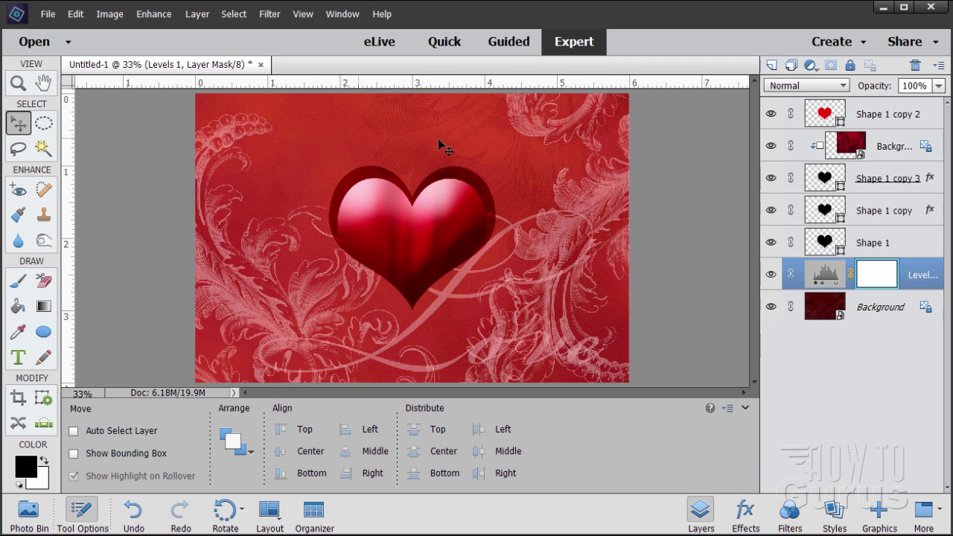
Add the white text "Be Mine" in 72 pt Edwardian Script ITC above all layers and position it overlapping the heart's upper edge
click(879, 119)
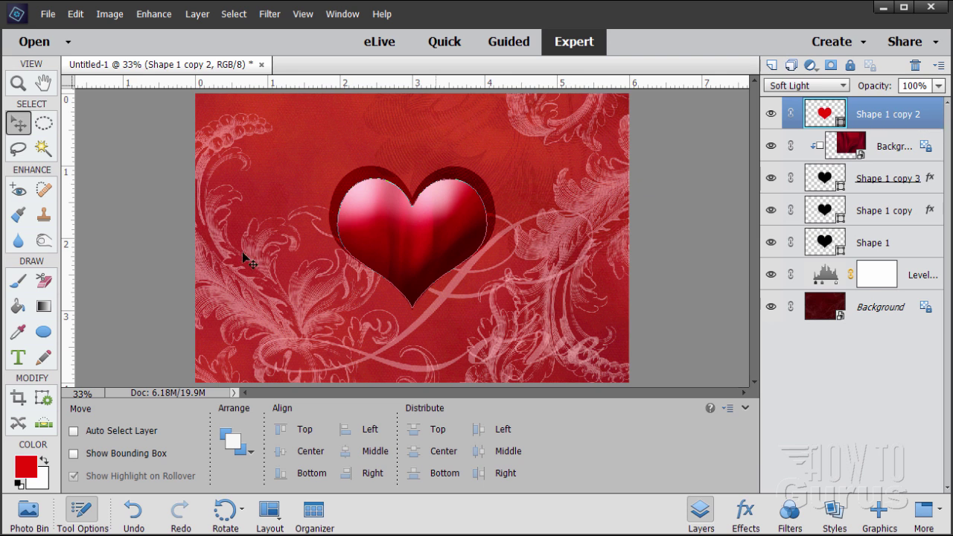
click(44, 461)
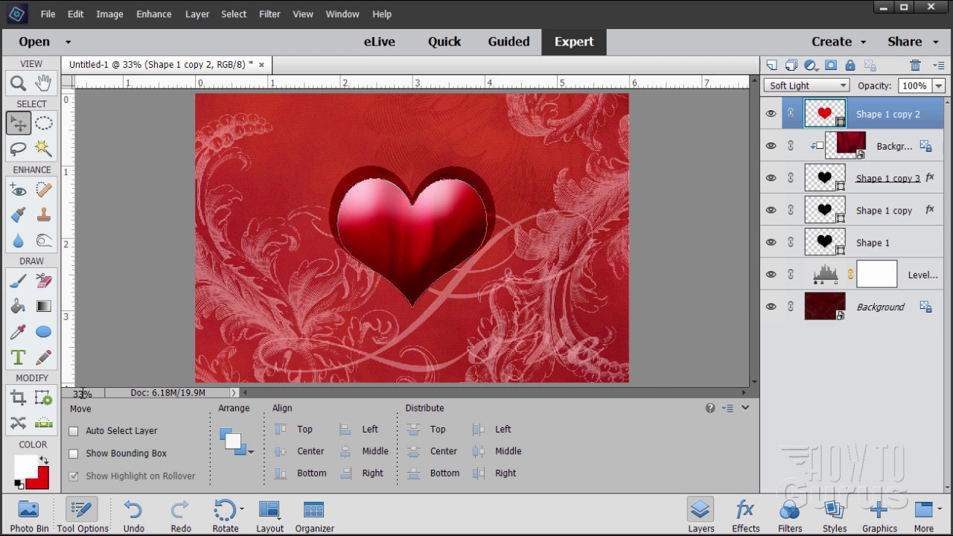
click(19, 358)
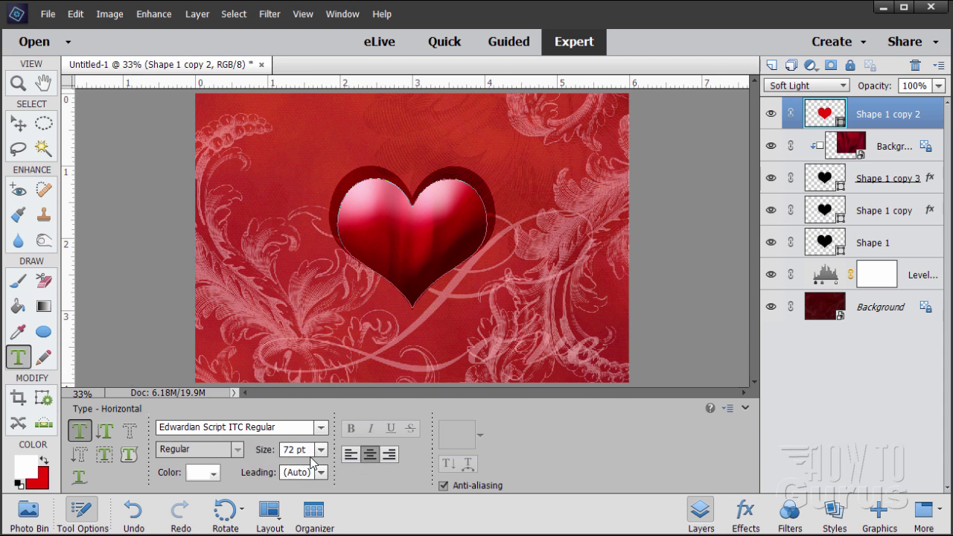
click(414, 143)
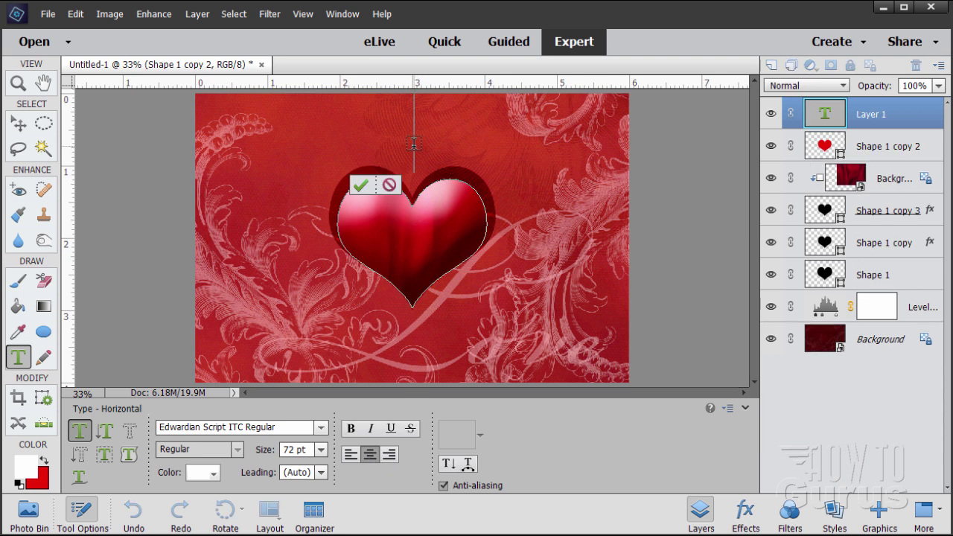
text(Be Mine)
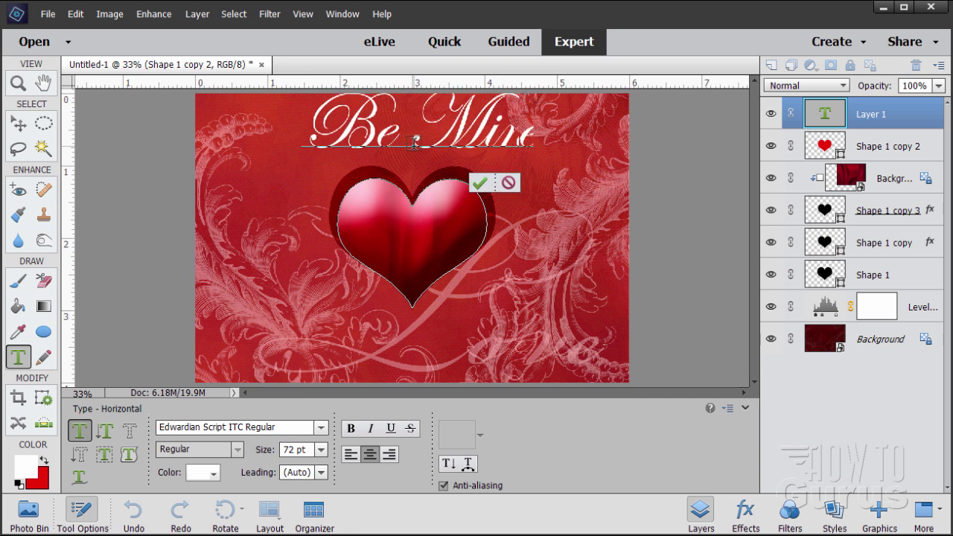
click(490, 183)
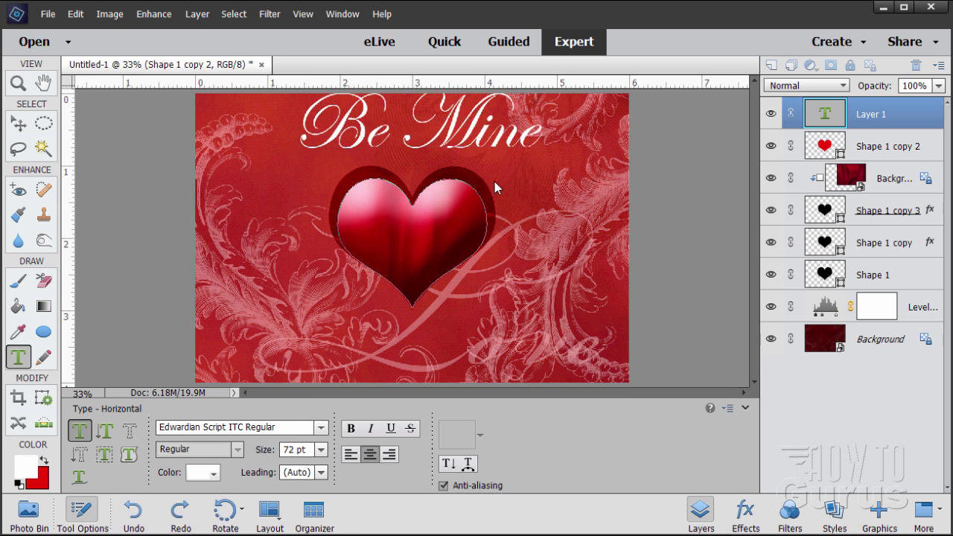
key(v)
drag(452, 129, 445, 168)
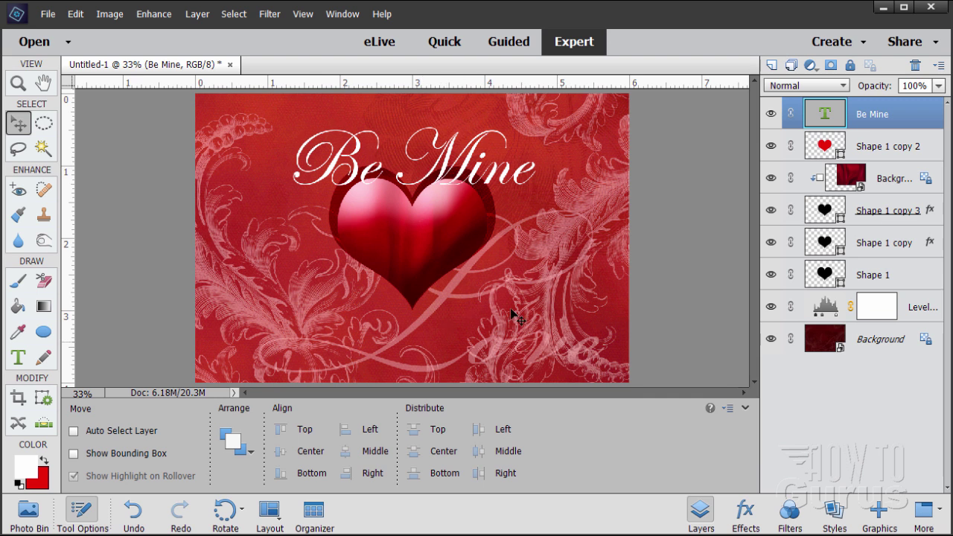
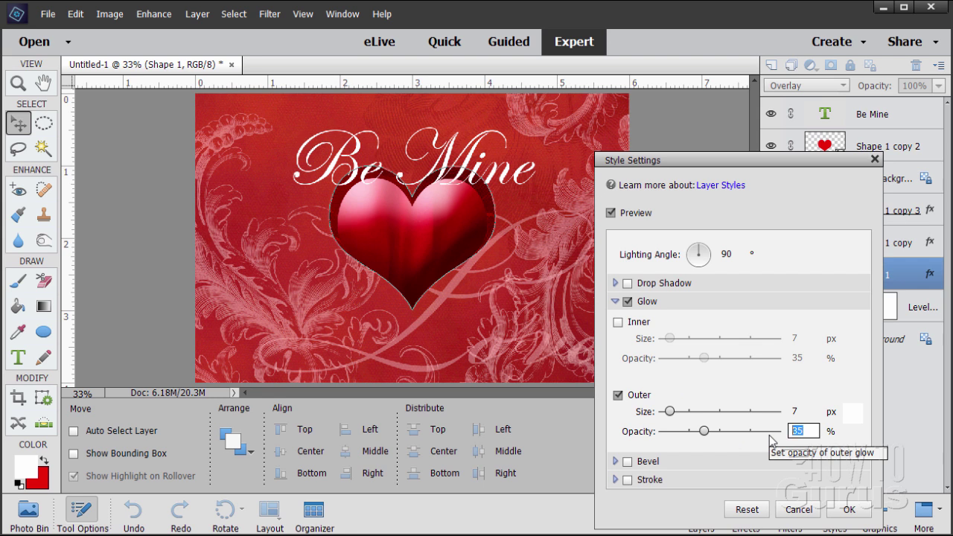
Give the Shape 1 heart's outer glow 71% opacity, the pink color ffafba and a size of 184 px
text(71)
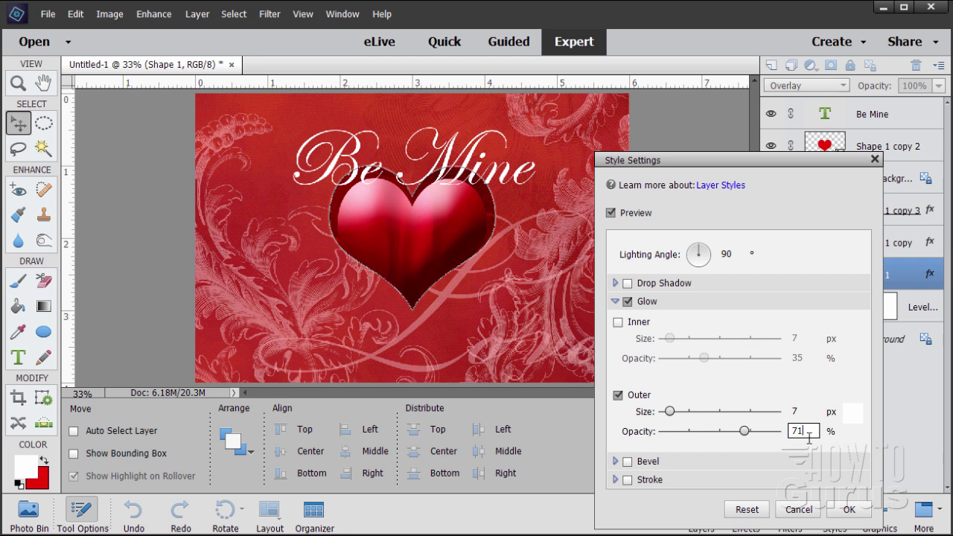
click(853, 419)
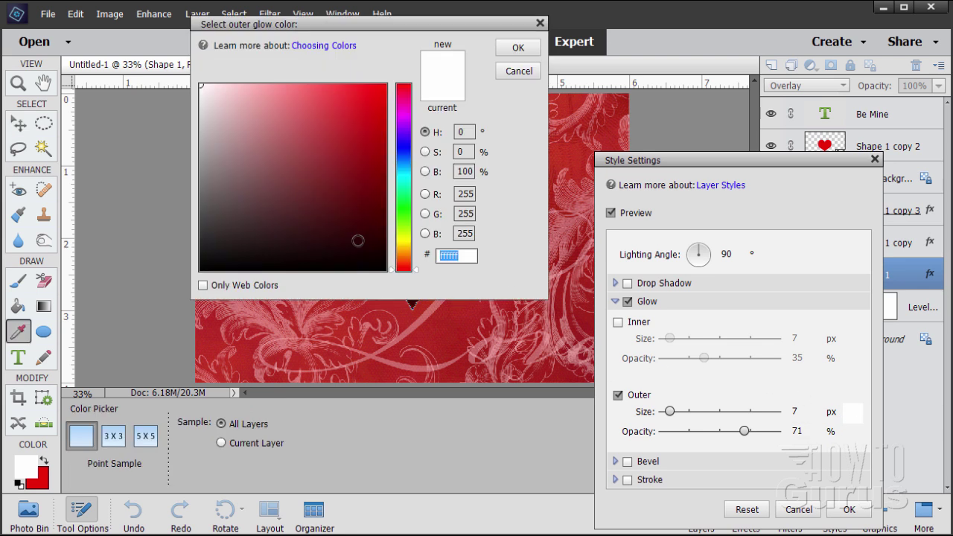
text(ffaf)
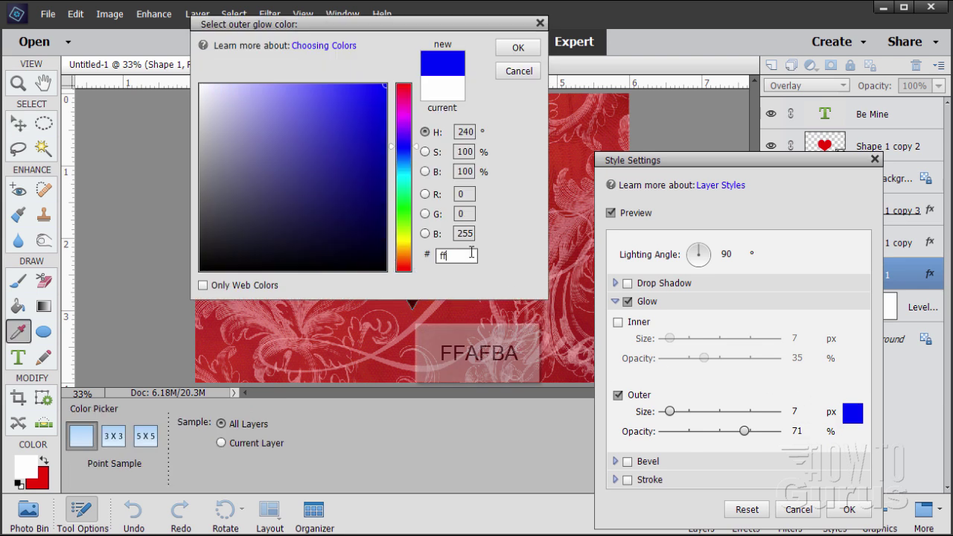
text(ba)
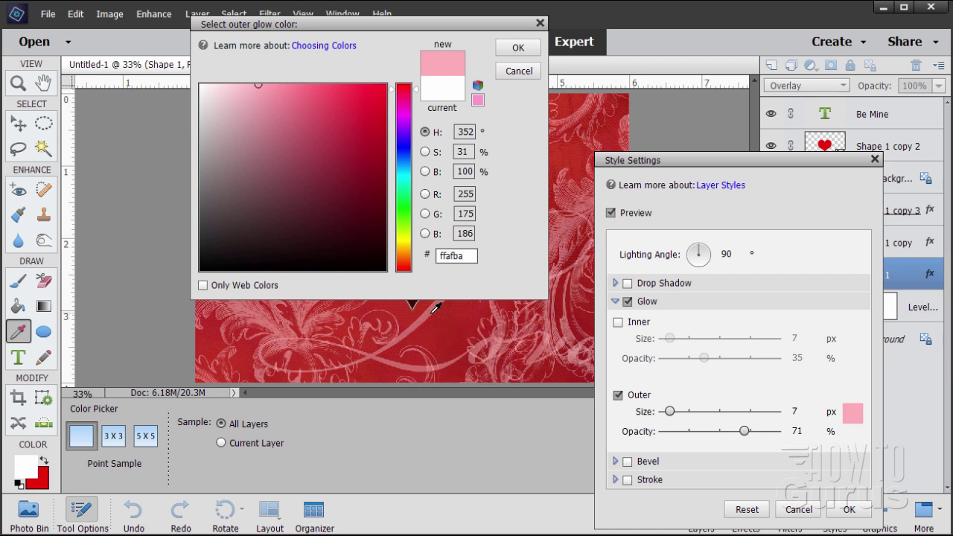
click(518, 47)
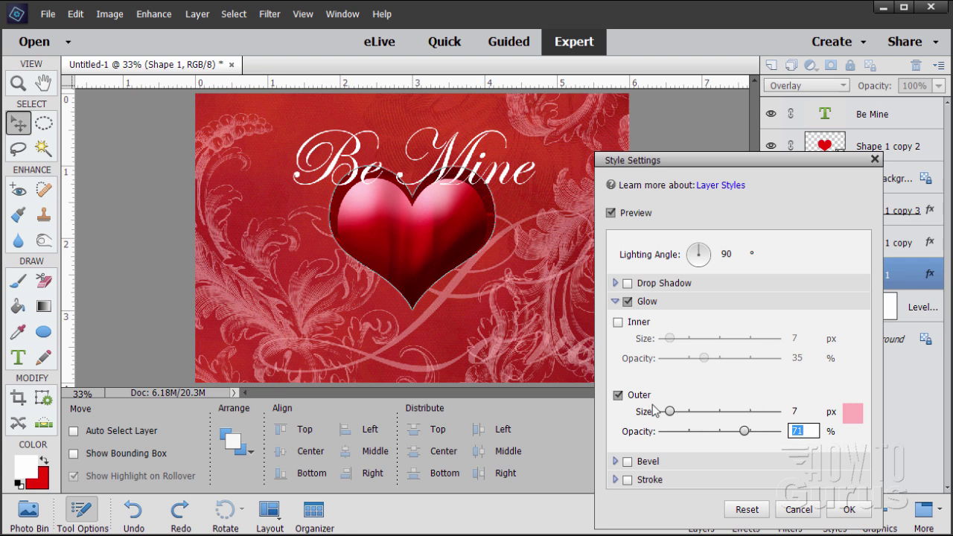
drag(669, 417, 721, 422)
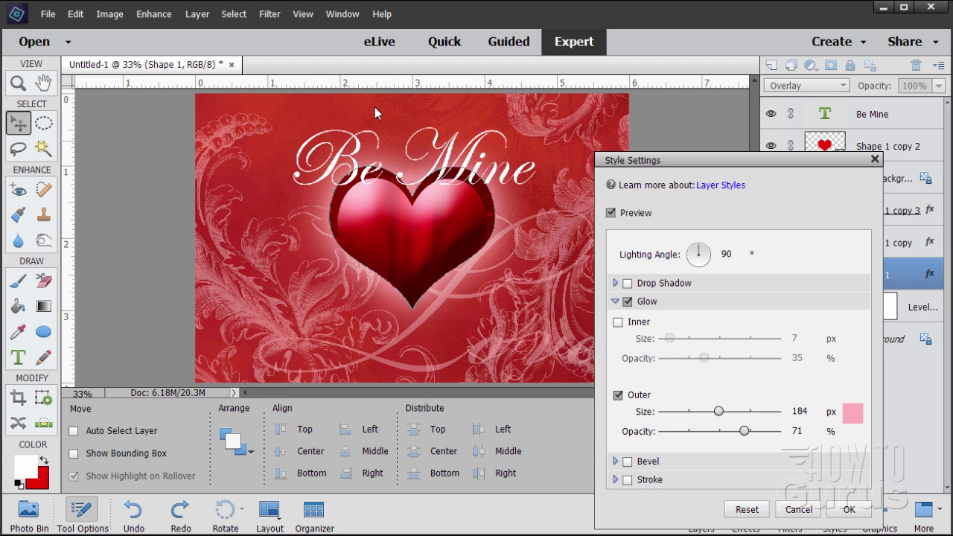
click(846, 511)
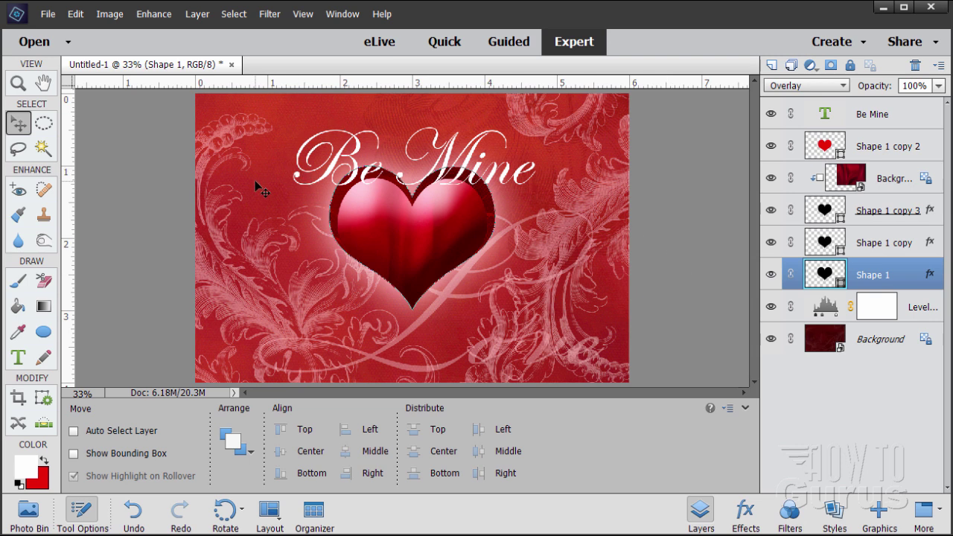
Float the card in its own enlarged window and examine the artwork at 50% zoom
mouse_move(123, 70)
mouse_down()
mouse_move(127, 38)
mouse_move(142, 70)
mouse_up()
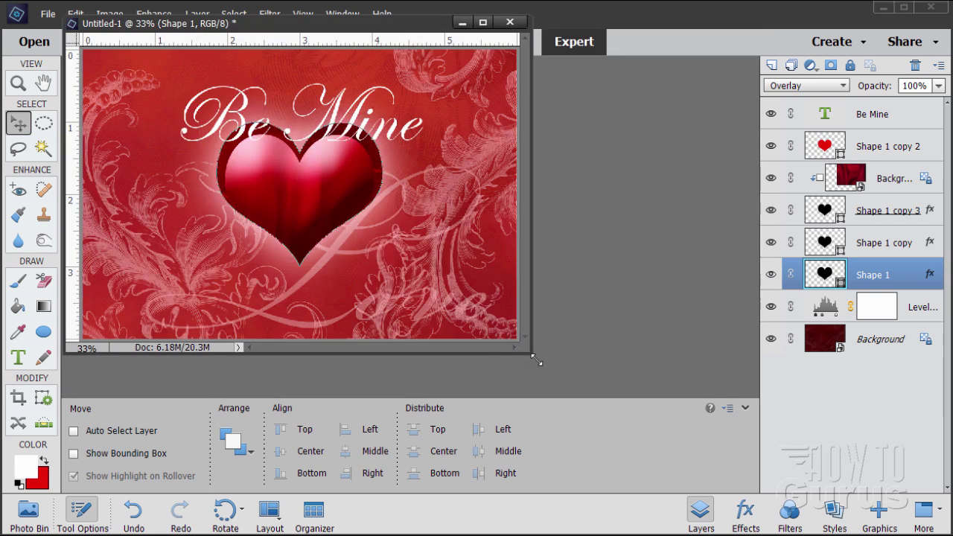
drag(536, 360, 795, 532)
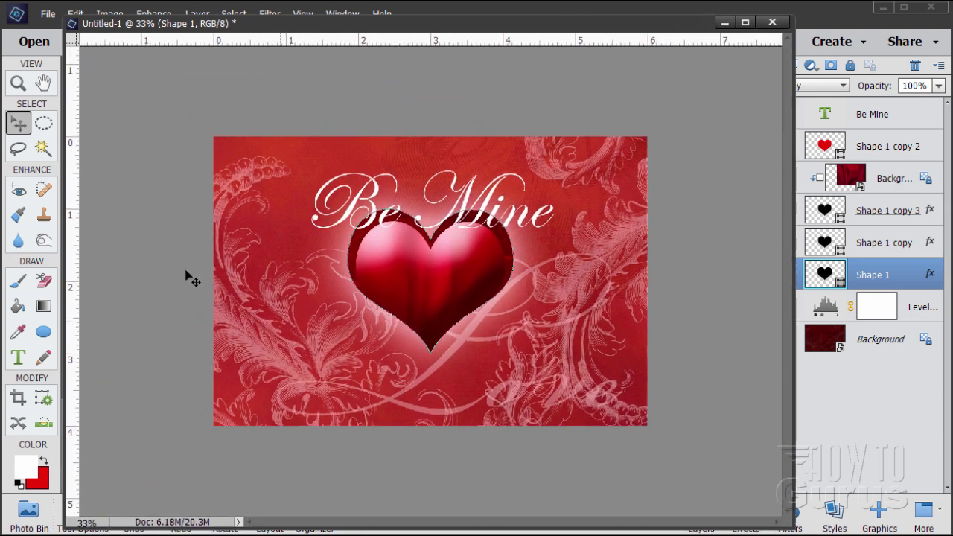
click(19, 84)
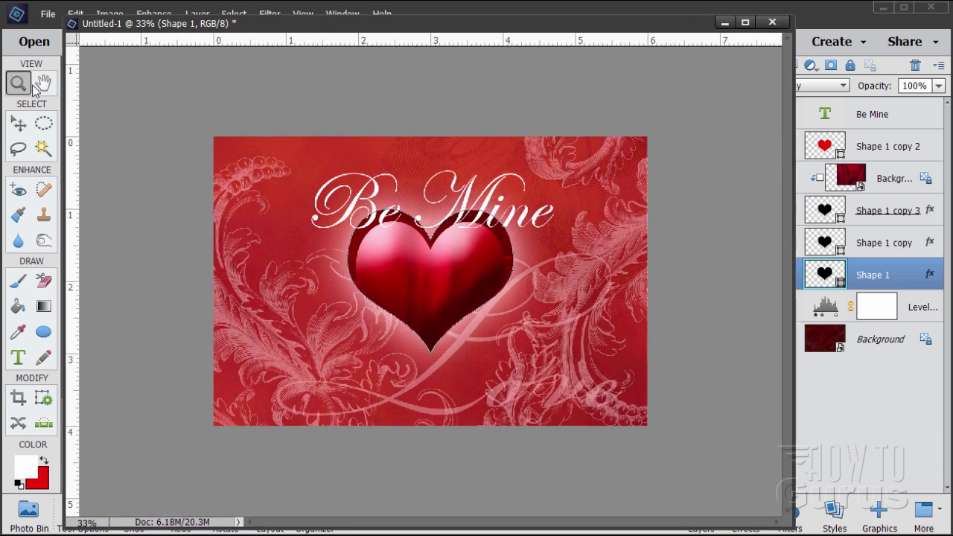
click(437, 283)
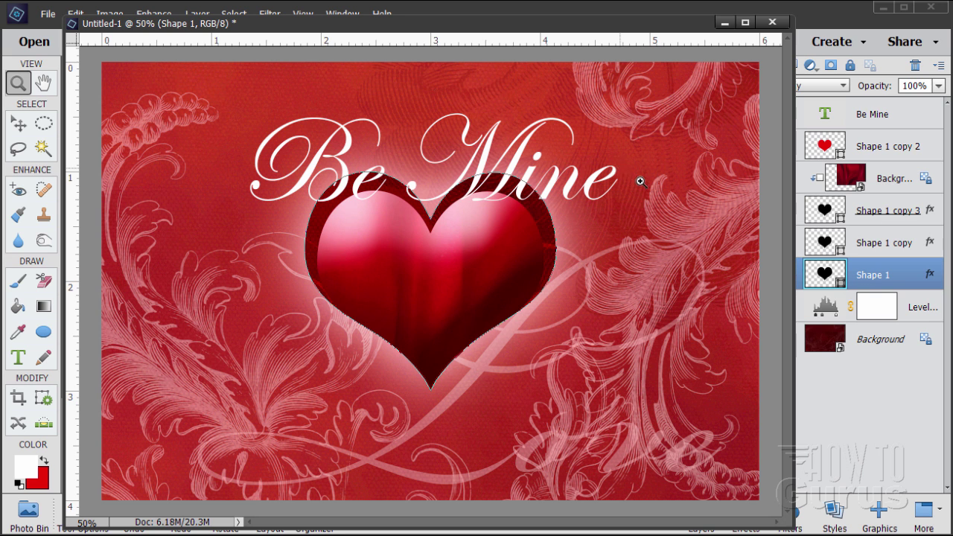
click(25, 127)
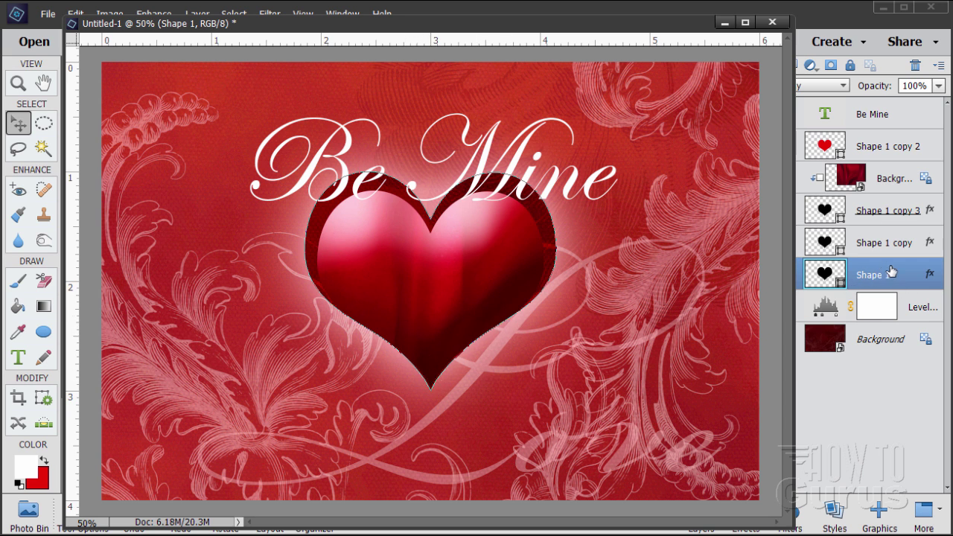
Hide the Levels adjustment layer and try the background graphic with large overlapping pink and orange hearts
click(885, 347)
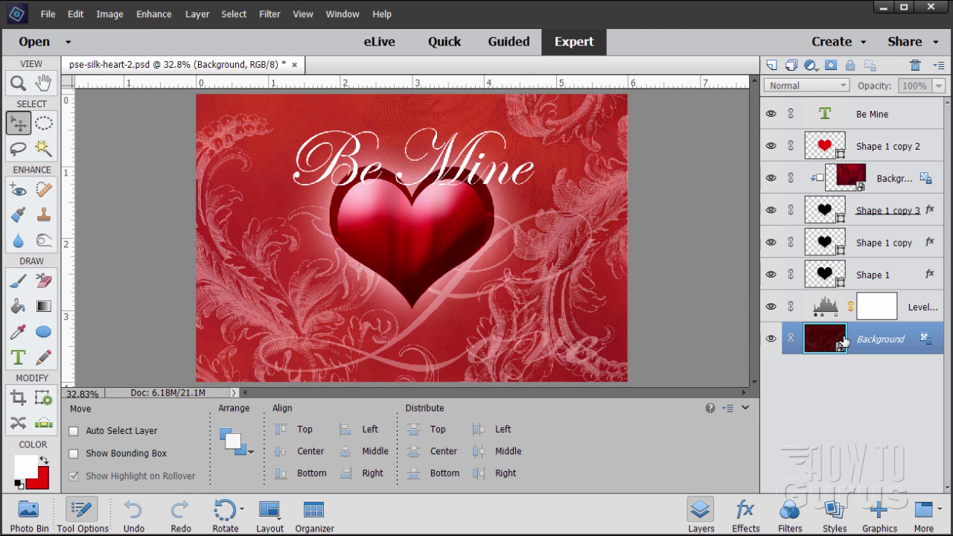
click(771, 306)
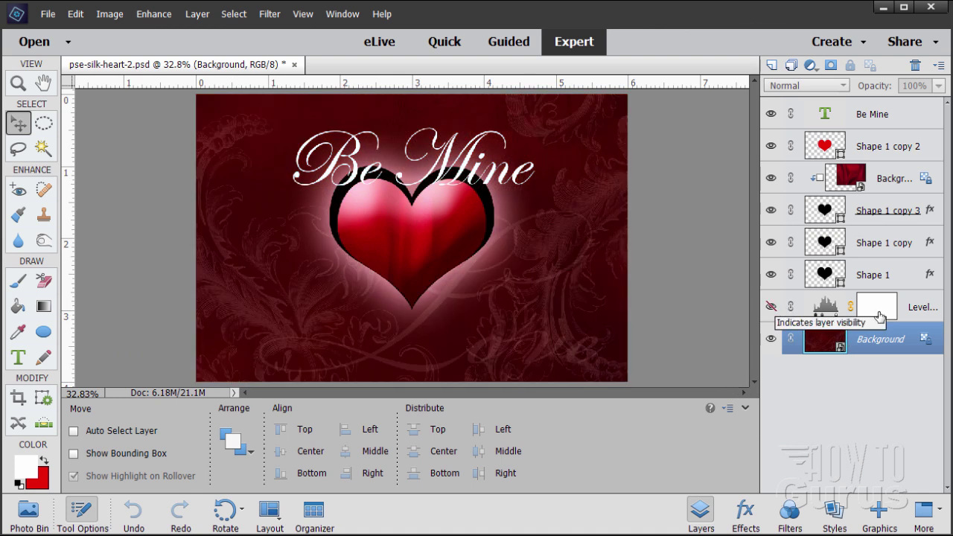
click(879, 515)
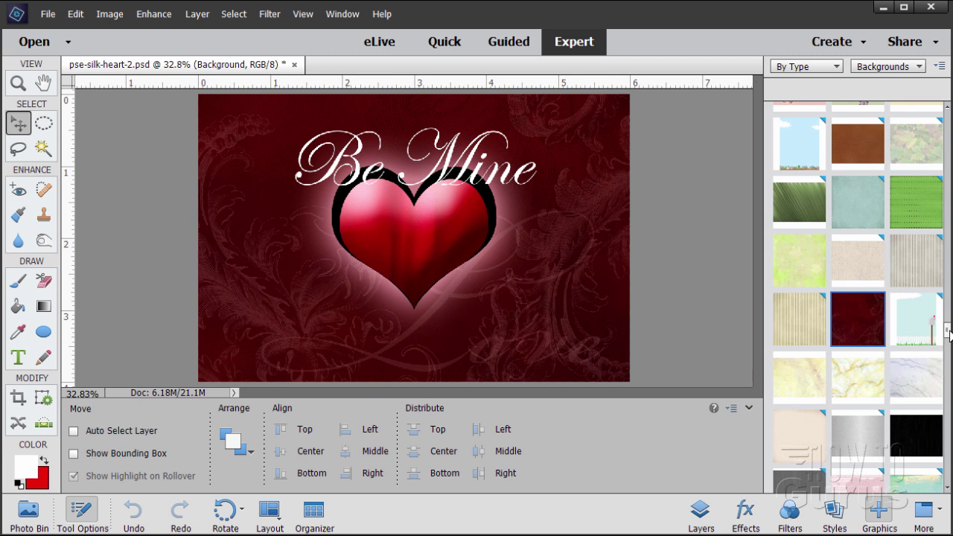
scroll(891, 330, up, 10)
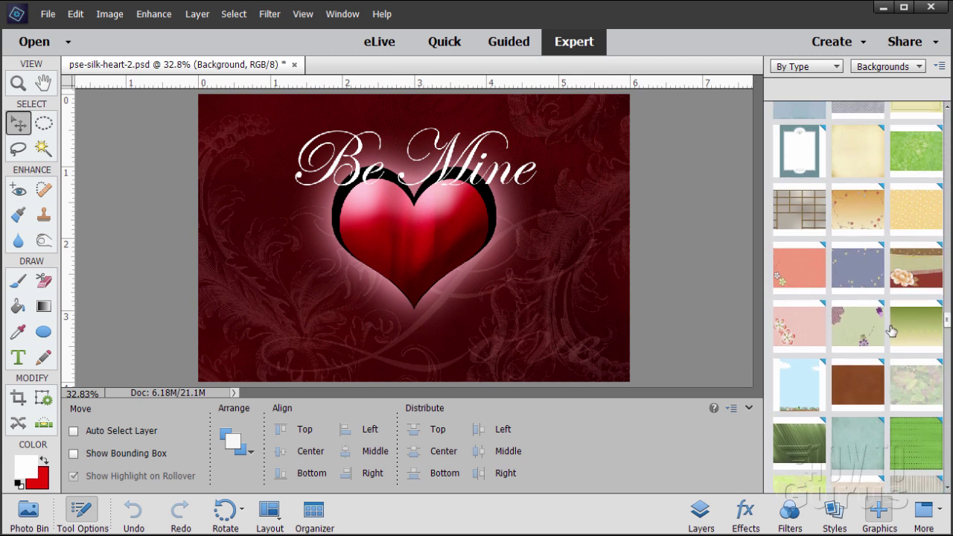
scroll(892, 330, up, 1)
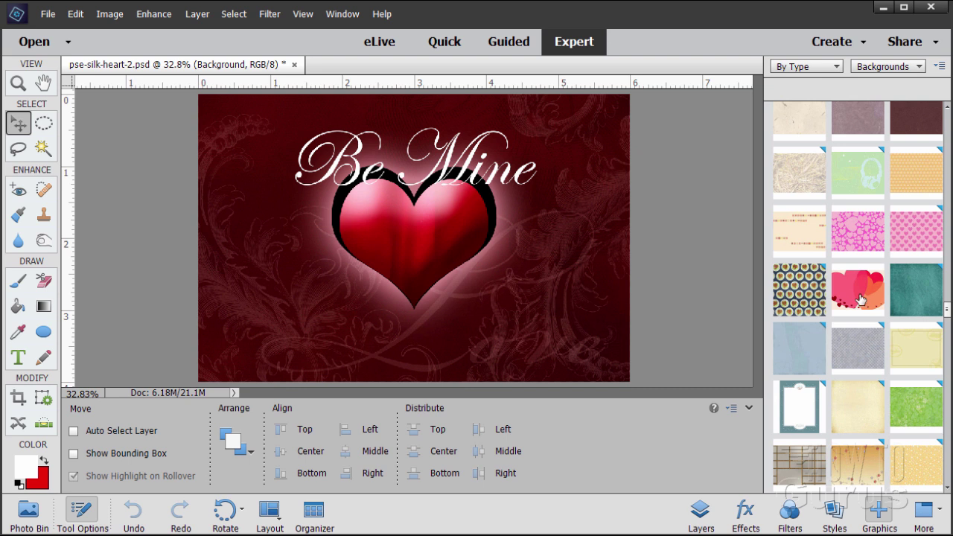
double_click(860, 300)
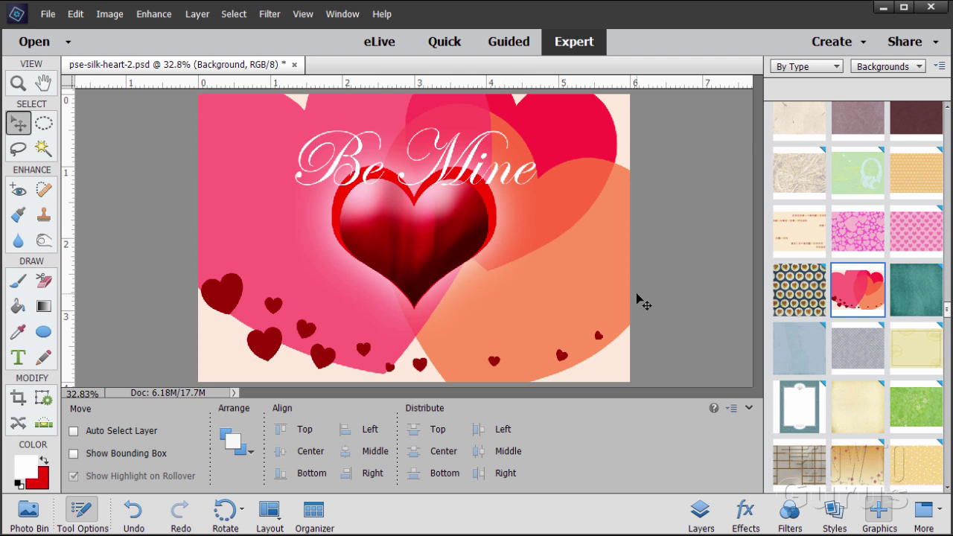
Try the magenta background with scattered pink hearts, and the light pink one with evenly spaced hearts
double_click(857, 245)
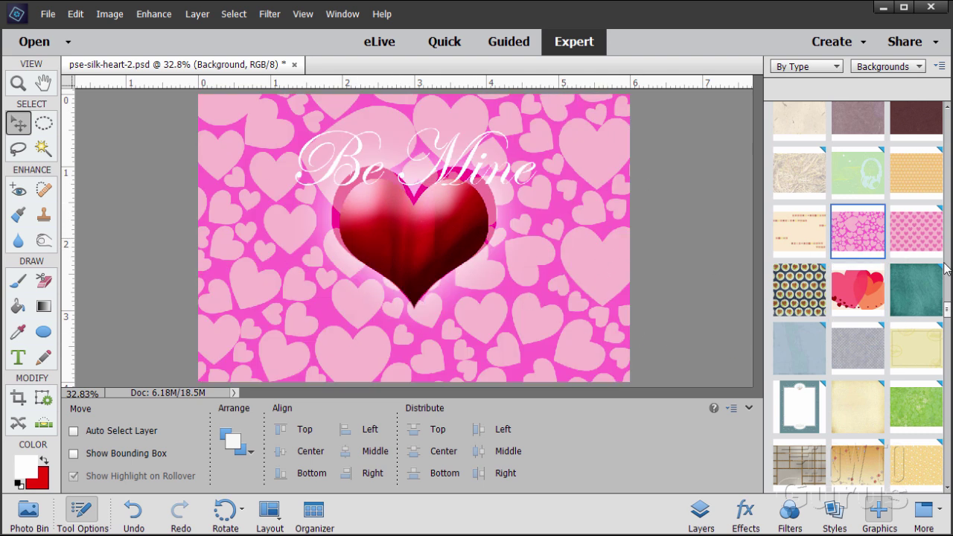
double_click(919, 240)
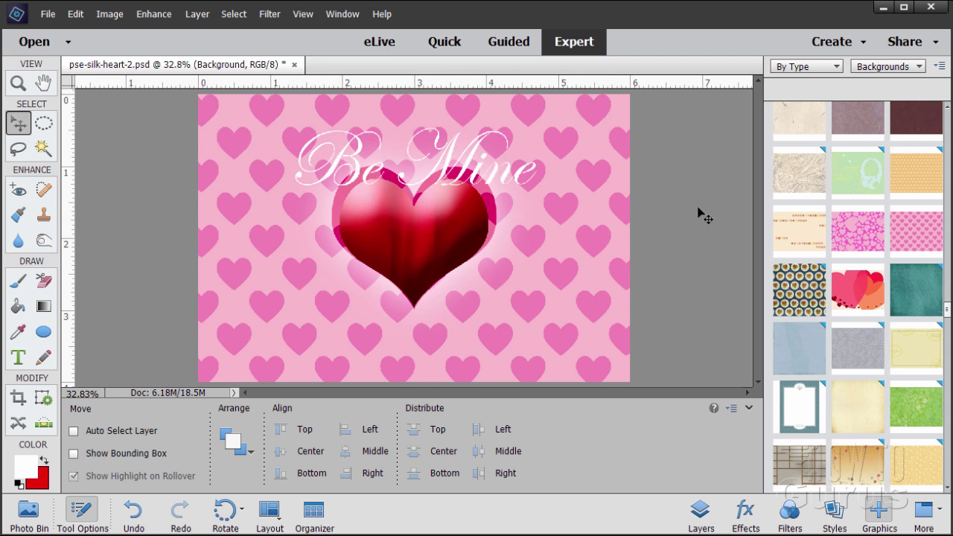
Replace the card's background with the dark red Flourish Heart graphic
scroll(879, 230, up, 3)
scroll(847, 262, up, 10)
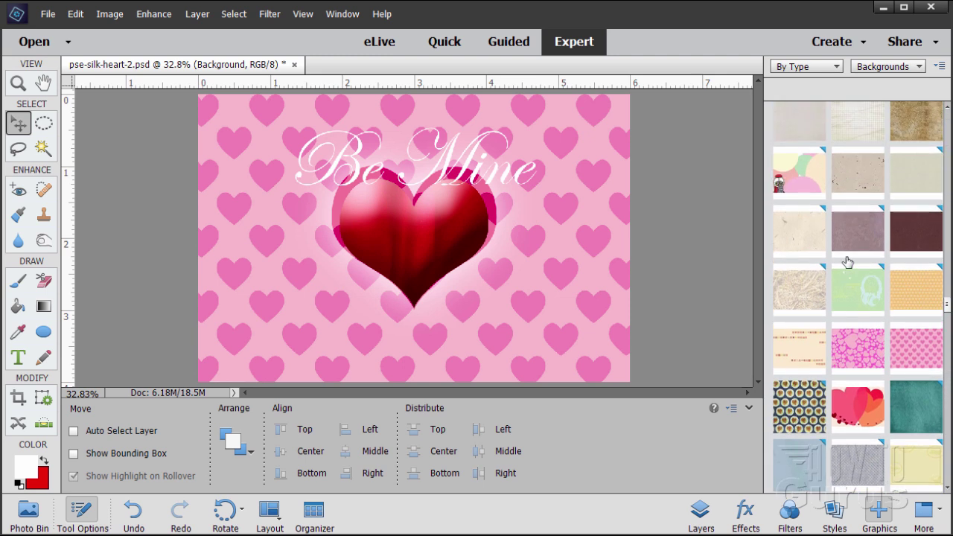
scroll(847, 263, up, 10)
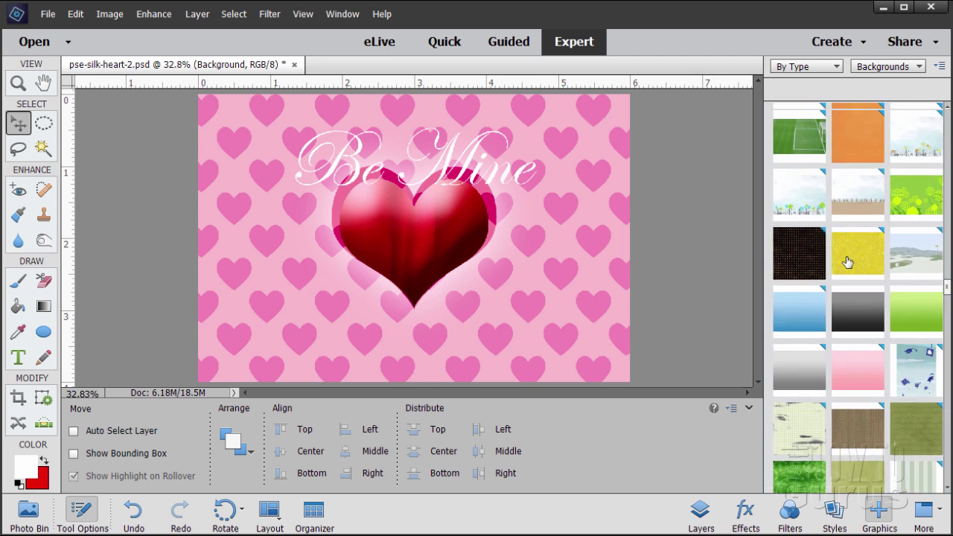
scroll(848, 262, up, 10)
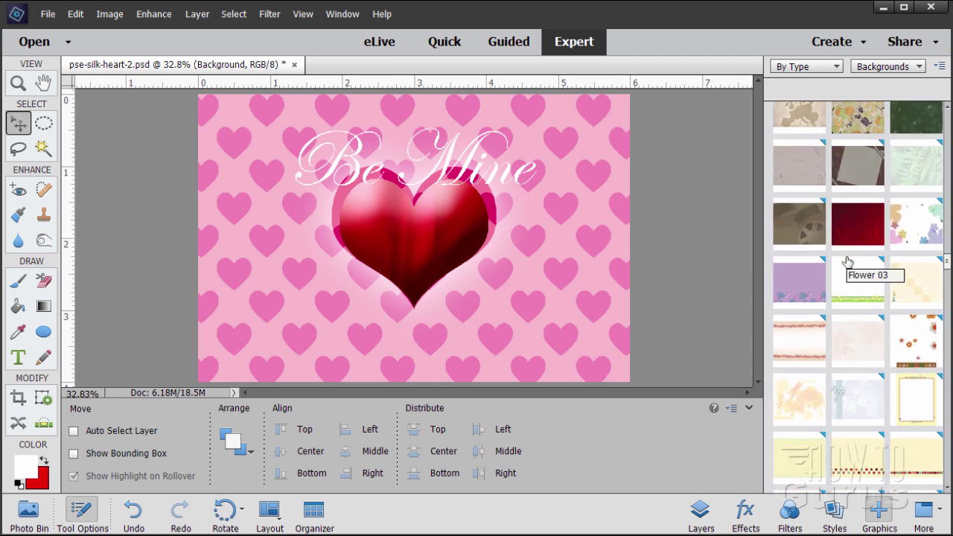
double_click(863, 233)
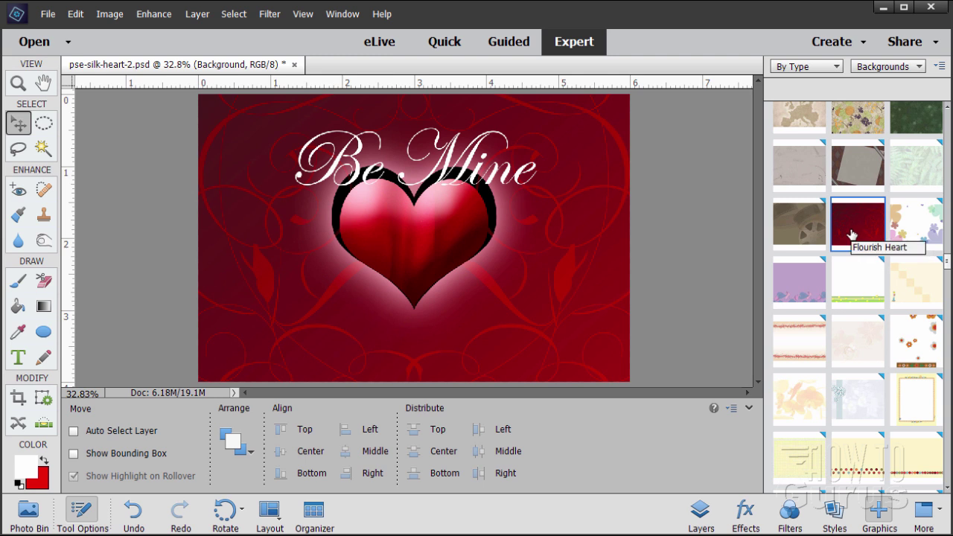
Try the dark red background with leafy scrollwork and make the Levels adjustment layer visible again
scroll(852, 235, up, 10)
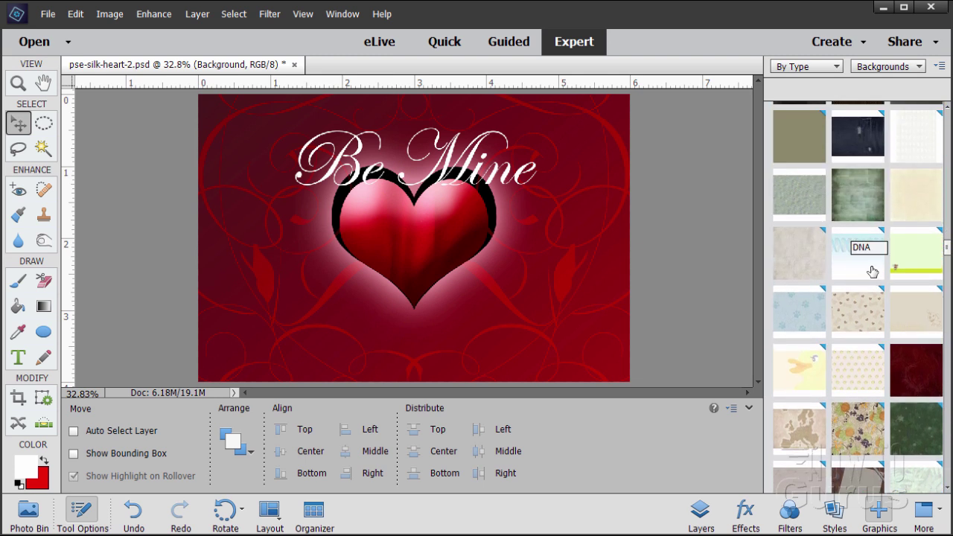
double_click(919, 376)
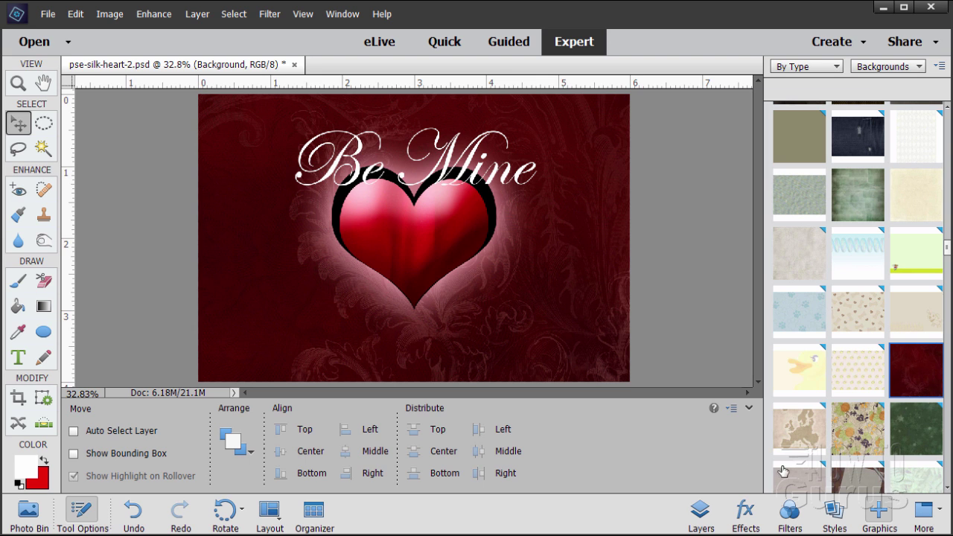
click(702, 512)
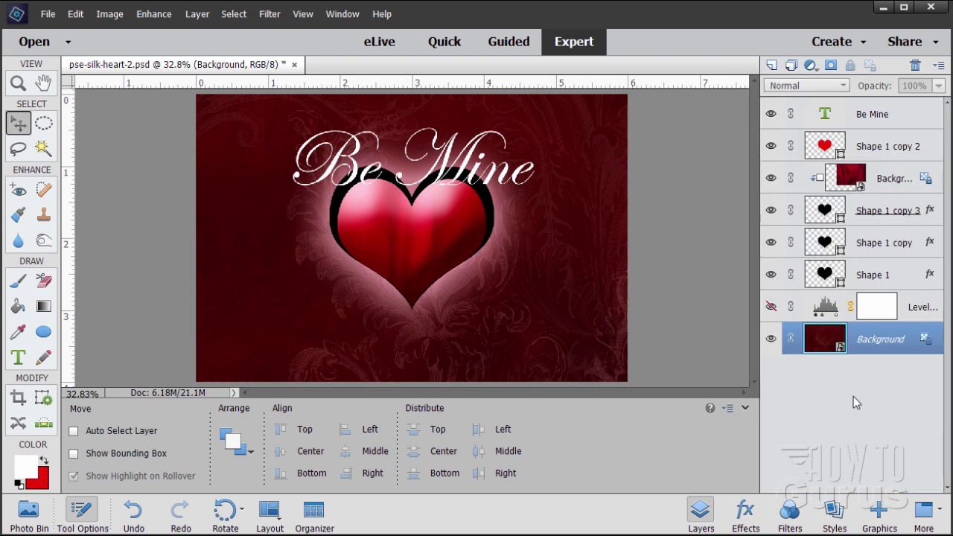
click(772, 307)
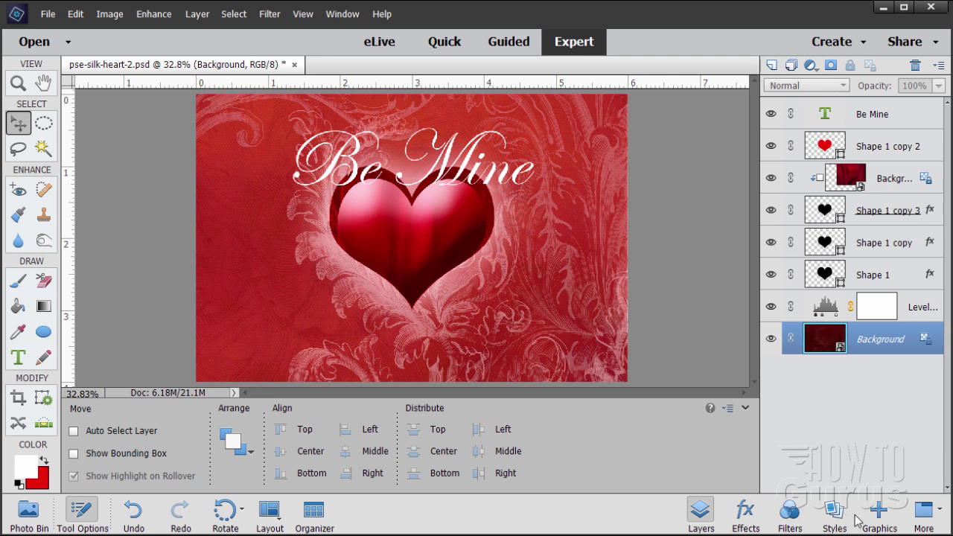
Replace the background with the original dark red scrollwork graphic that carries the word "Love"
click(879, 512)
scroll(874, 321, down, 1)
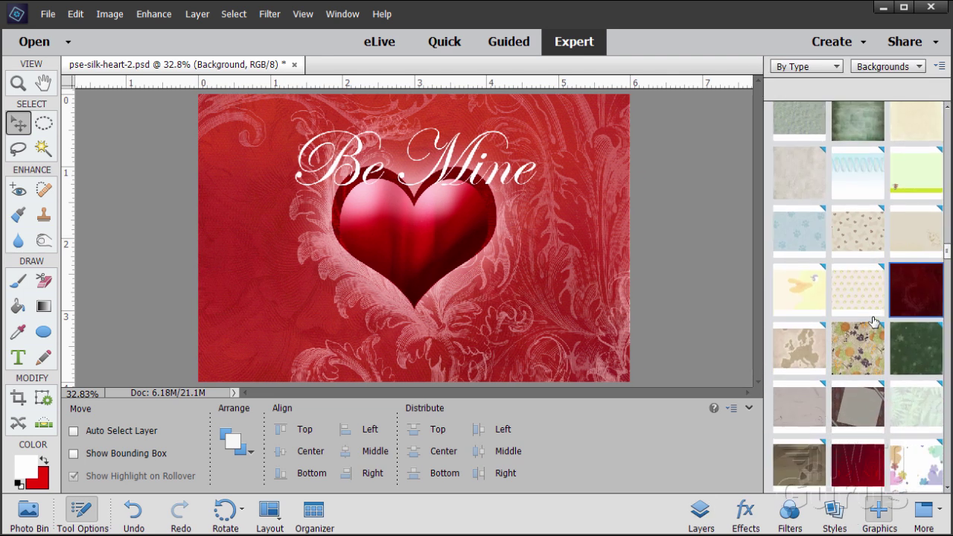
scroll(874, 322, down, 10)
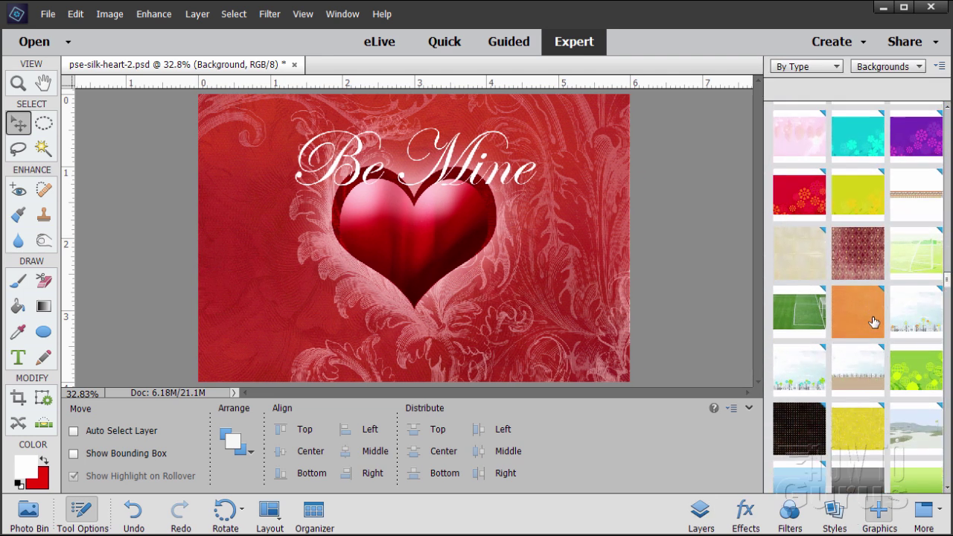
scroll(874, 321, down, 10)
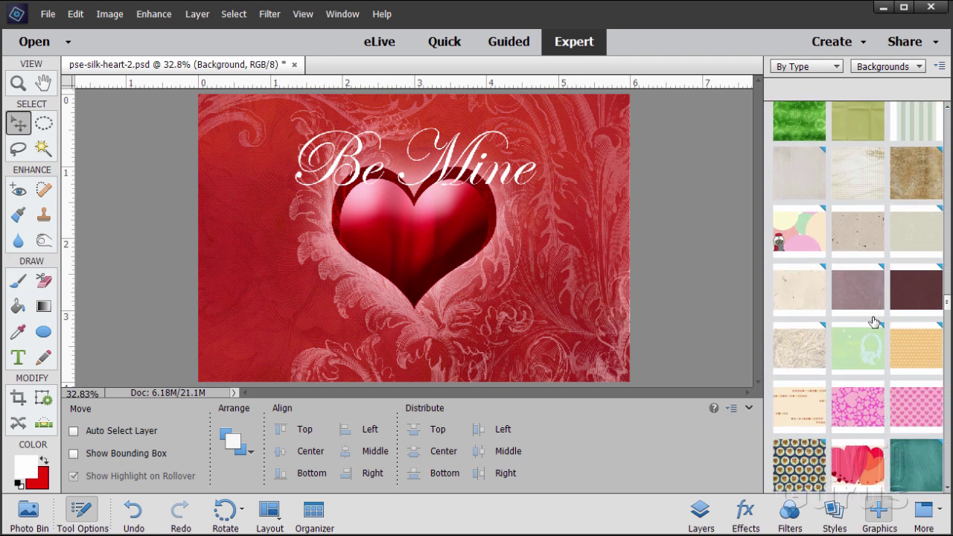
scroll(874, 322, down, 10)
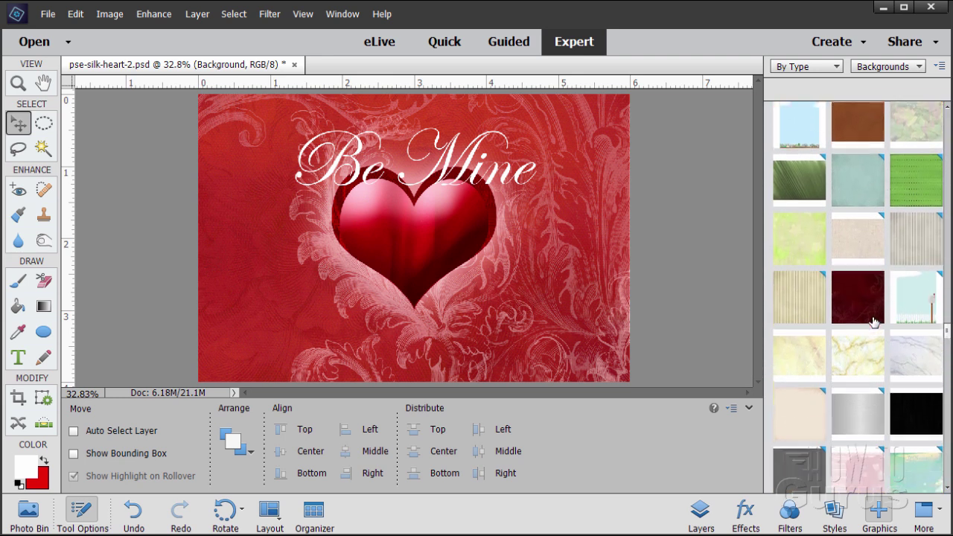
scroll(872, 313, down, 1)
double_click(864, 289)
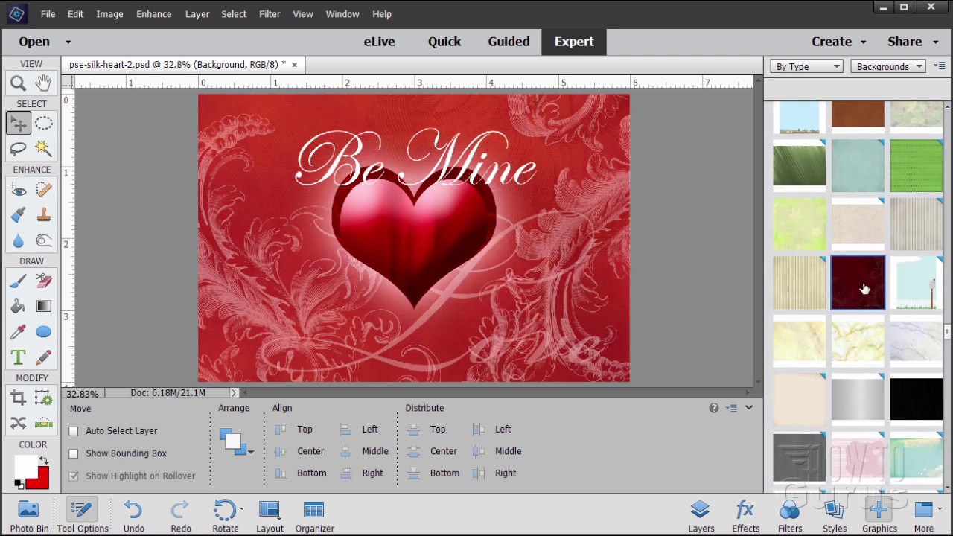